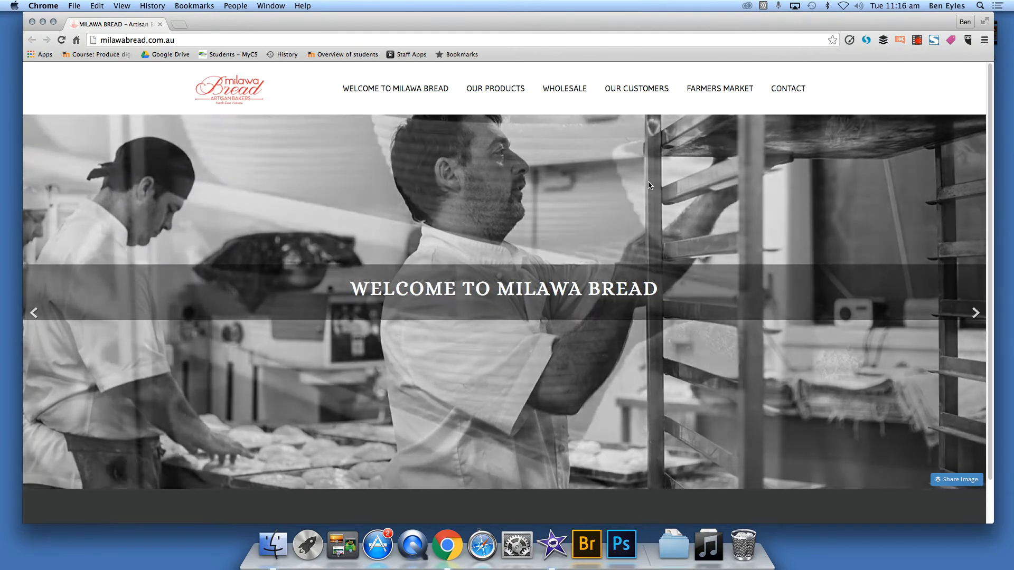
{"action": "right_click", "coordinate": [668, 150]}
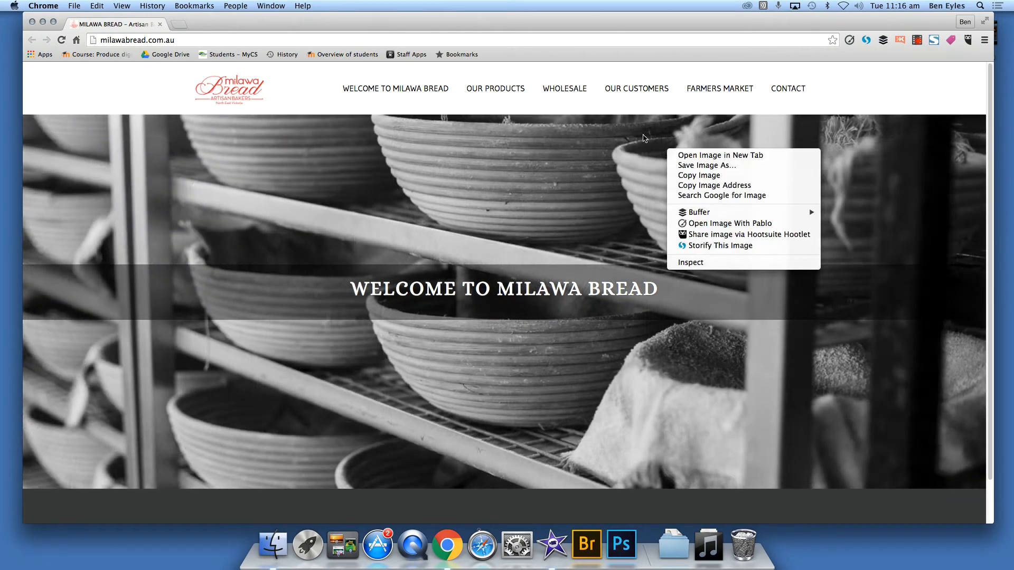
{"action": "left_click", "coordinate": [672, 21]}
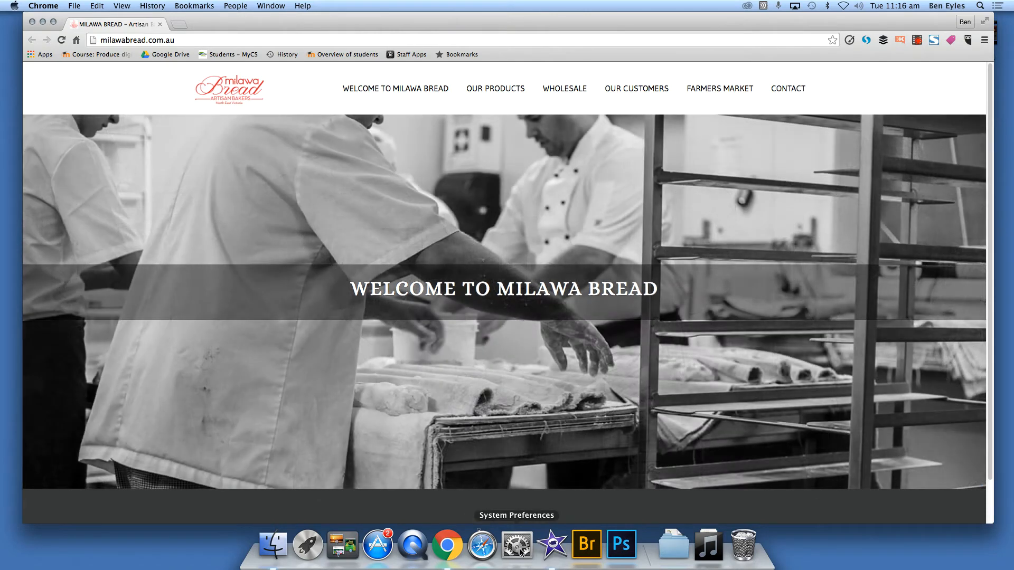
Open the mouse settings in System Preferences and set the right mouse button to Primary Button.
{"action": "left_click", "coordinate": [517, 545]}
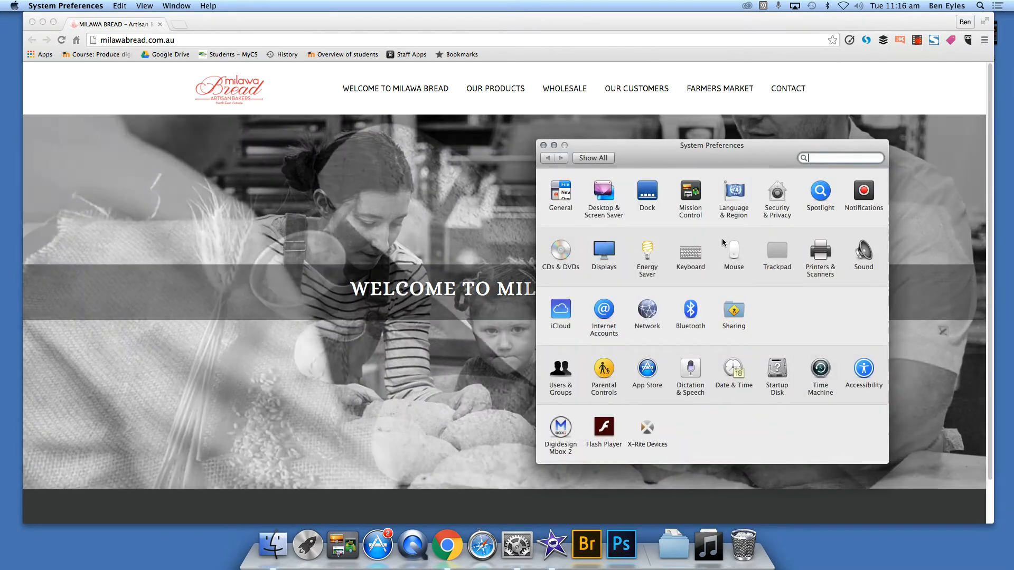
{"action": "left_click", "coordinate": [734, 253]}
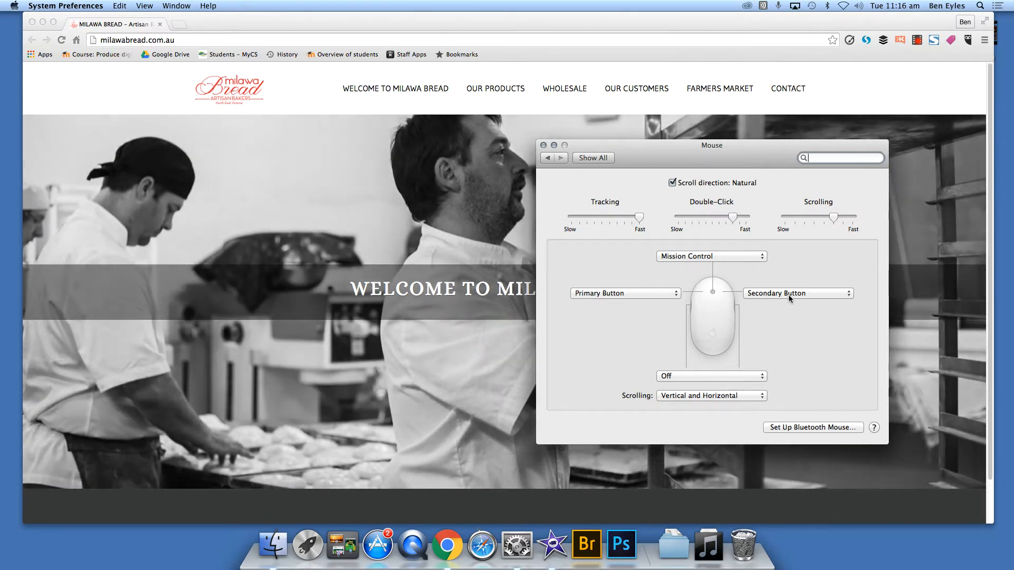
{"action": "left_click", "coordinate": [787, 295]}
{"action": "left_click", "coordinate": [787, 295]}
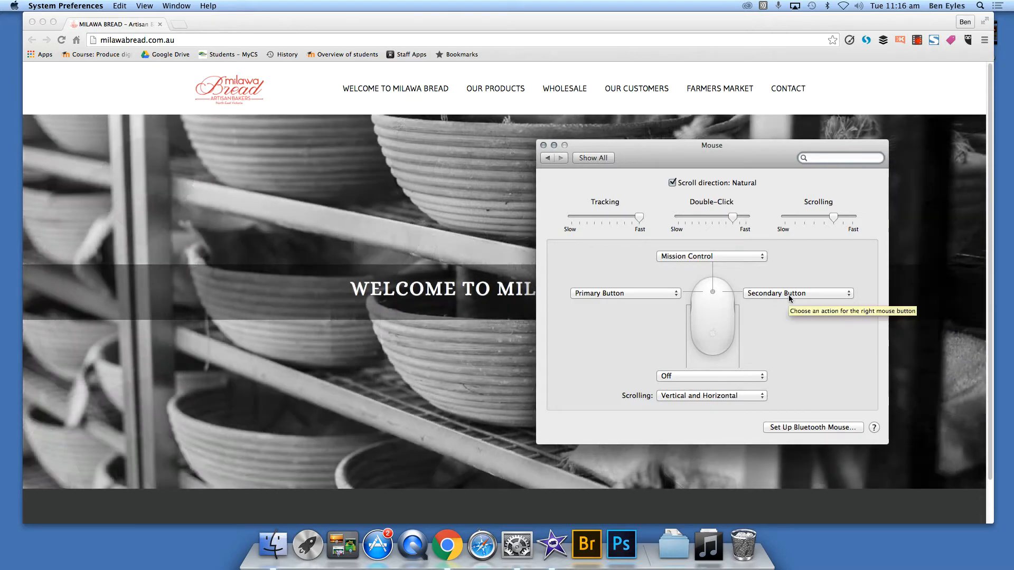
{"action": "left_click", "coordinate": [788, 294]}
{"action": "left_click", "coordinate": [785, 285]}
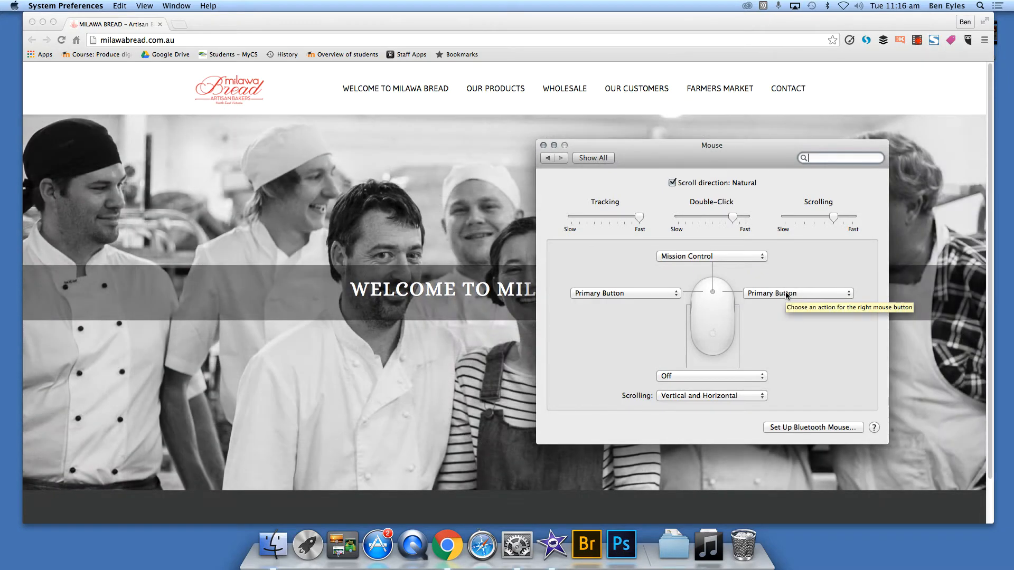
Set the right mouse button to Secondary Button and close System Preferences.
{"action": "left_click", "coordinate": [785, 297]}
{"action": "left_click", "coordinate": [783, 305]}
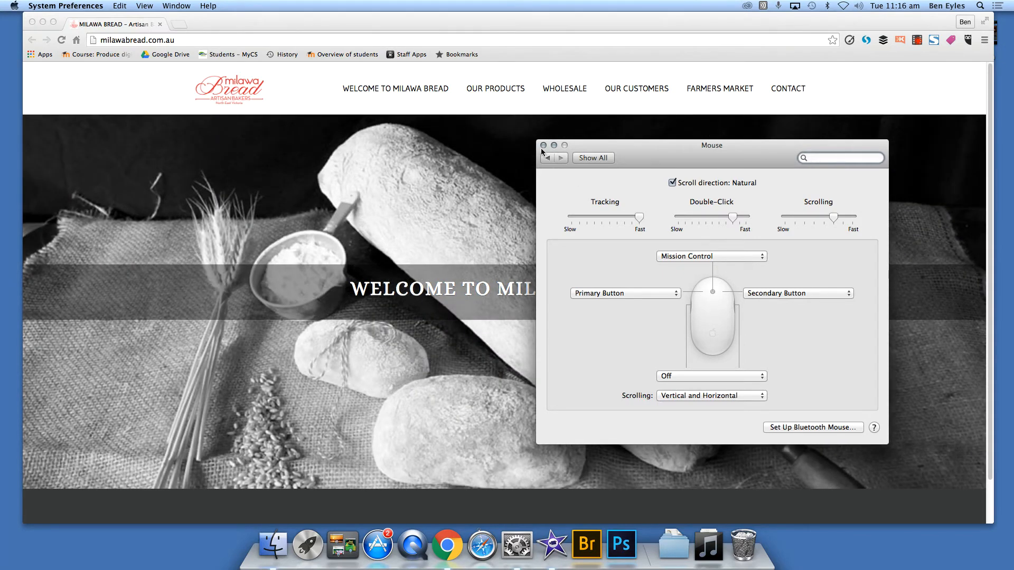
{"action": "left_click", "coordinate": [543, 145]}
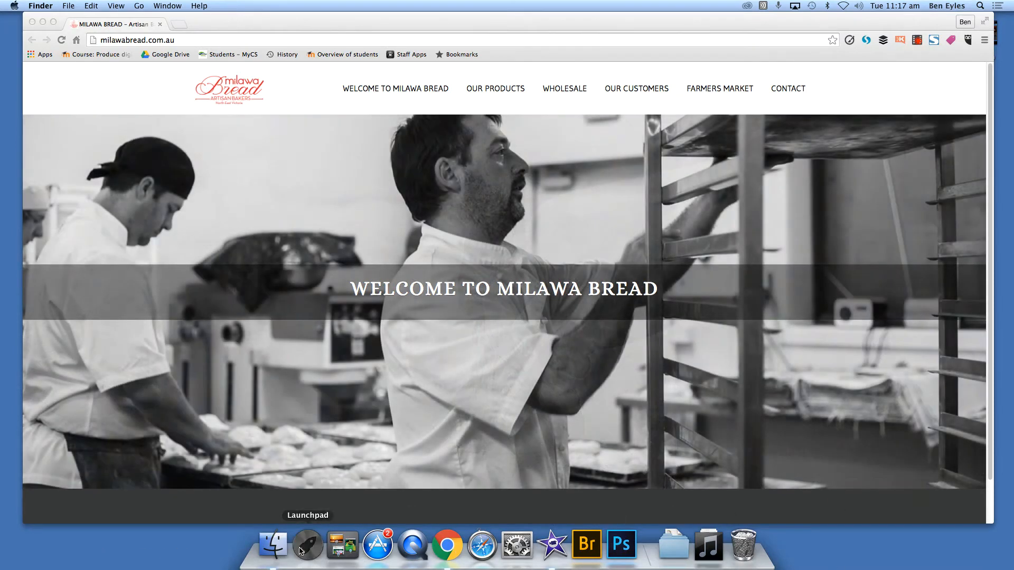
Find iMovie among the Launchpad applications, launch it and bring its window to the front.
{"action": "left_click", "coordinate": [300, 551]}
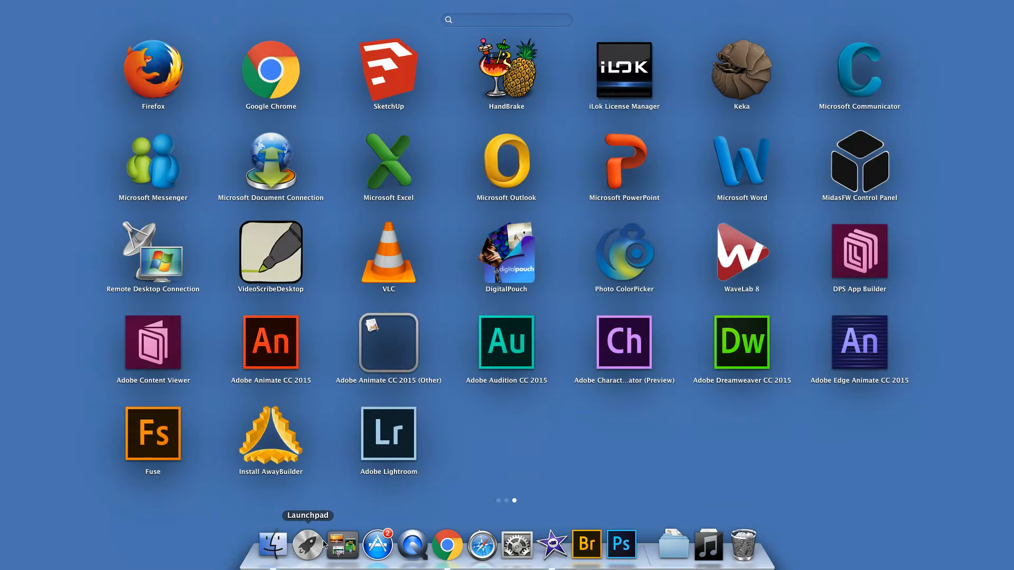
{"action": "left_click", "coordinate": [507, 500]}
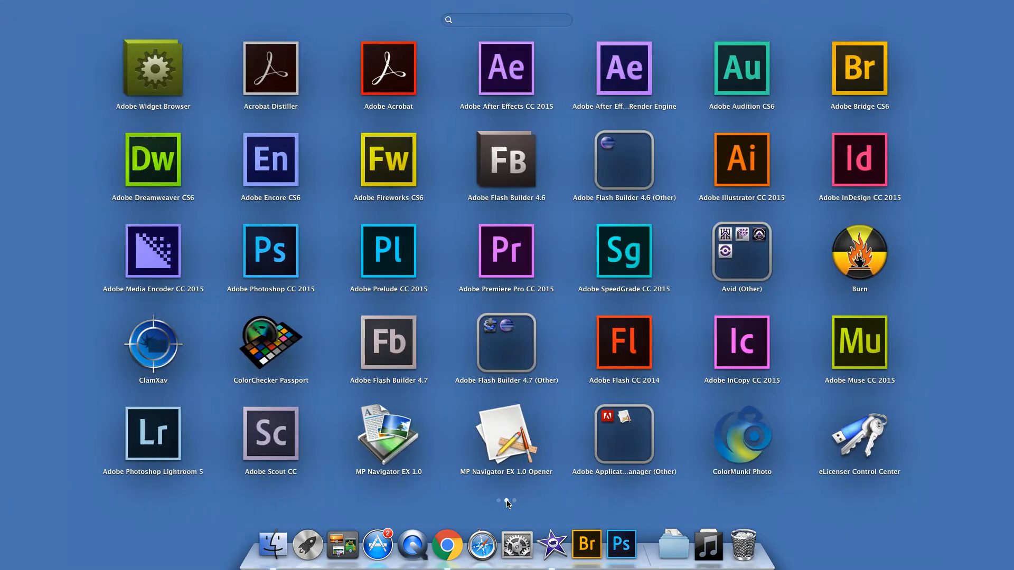
{"action": "left_click", "coordinate": [499, 501]}
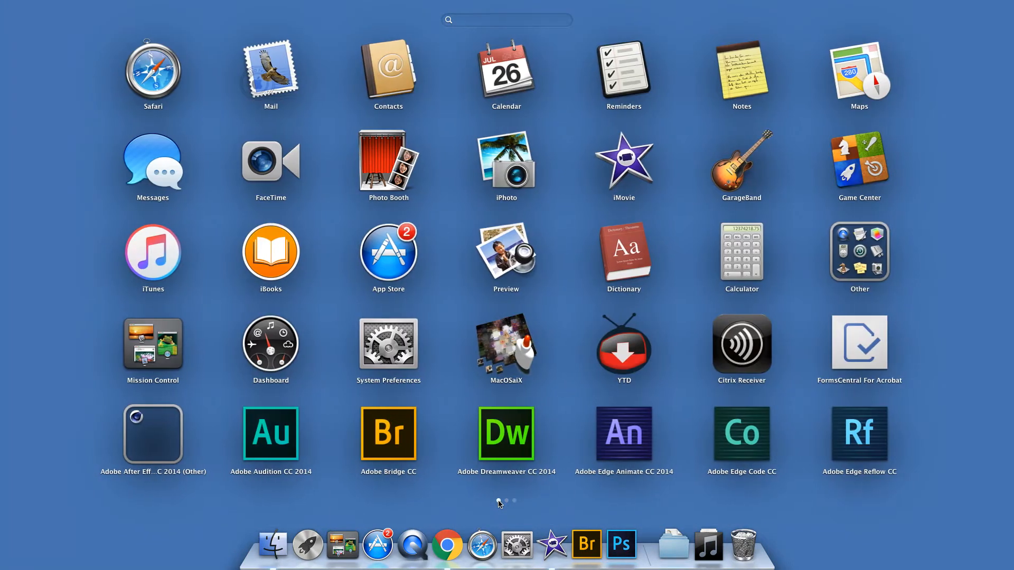
{"action": "left_click", "coordinate": [632, 163]}
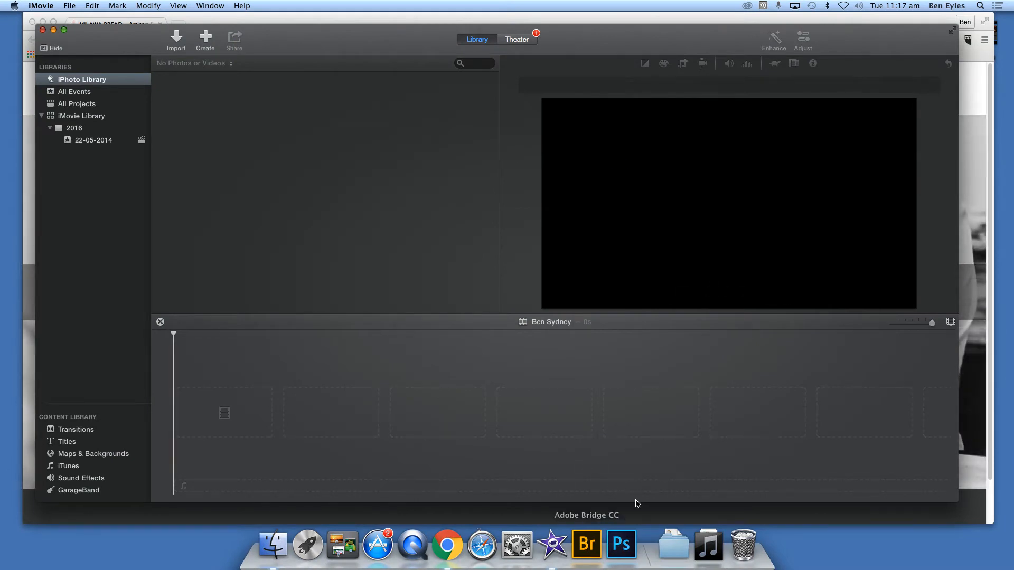
{"action": "left_click", "coordinate": [650, 521]}
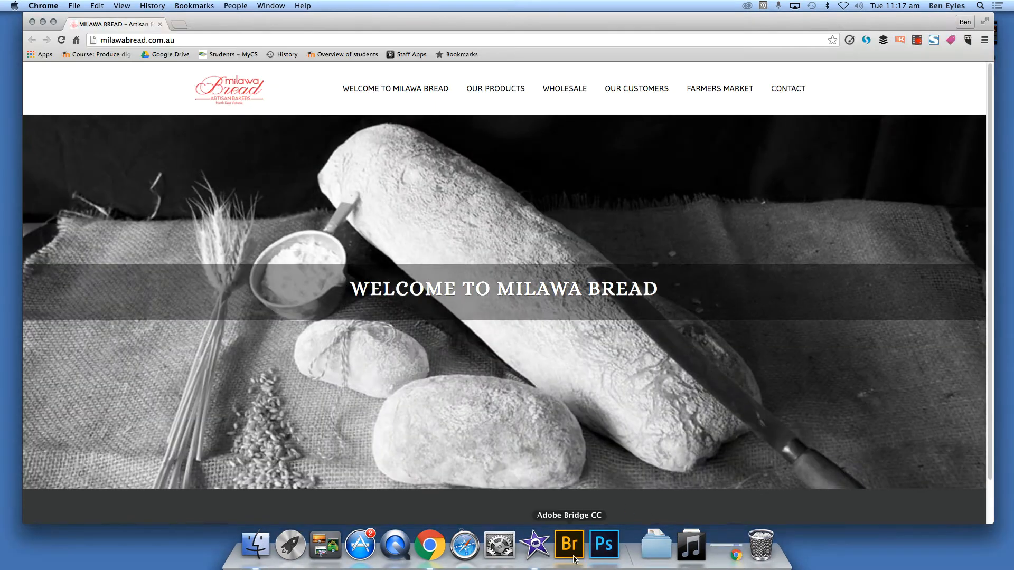
{"action": "left_click", "coordinate": [538, 552]}
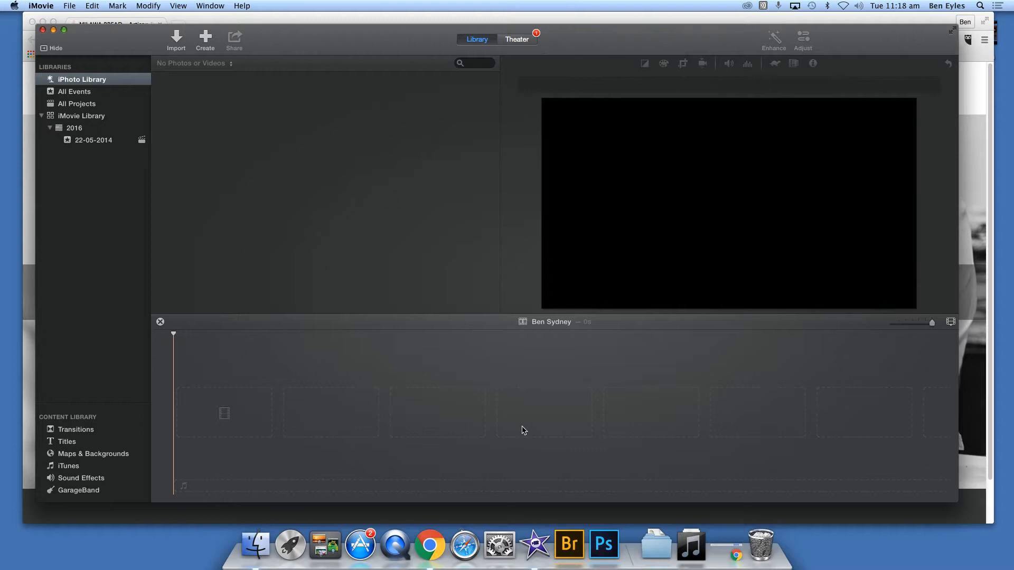
{"action": "mouse_move", "coordinate": [564, 294]}
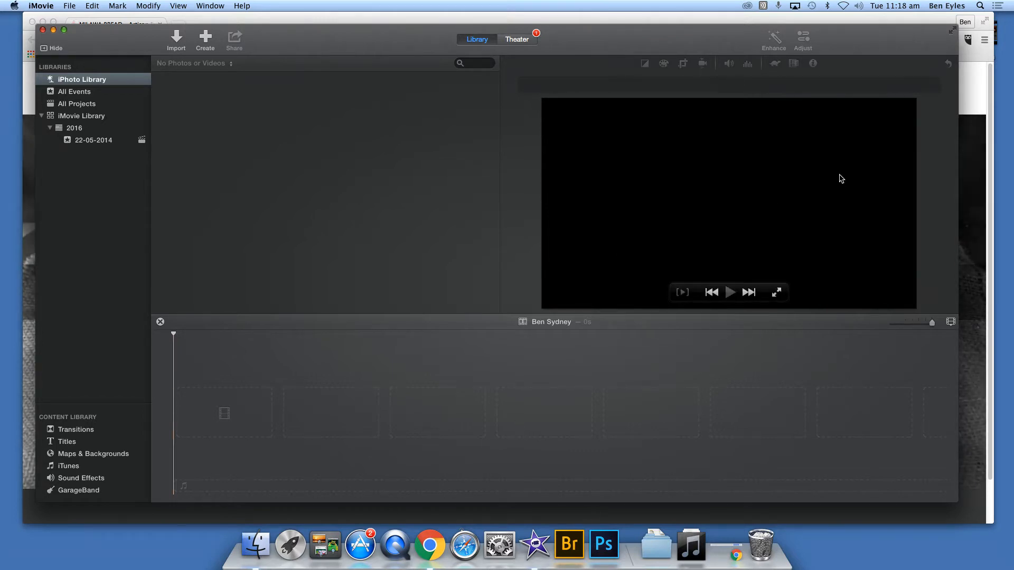
Search Spotlight for "imovie", clear the query and dismiss the search.
{"action": "left_click", "coordinate": [980, 6]}
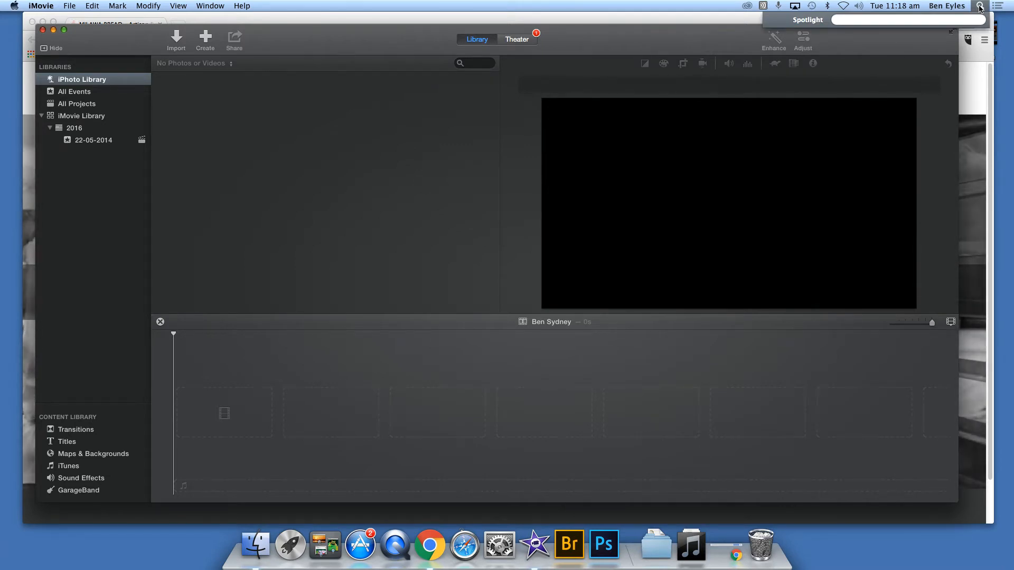
{"action": "type", "text": "imovie"}
{"action": "key", "text": "BackSpace"}
{"action": "key", "text": "BackSpace"}
{"action": "key", "text": "BackSpace"}
{"action": "key", "text": "BackSpace"}
{"action": "key", "text": "BackSpace"}
{"action": "key", "text": "BackSpace"}
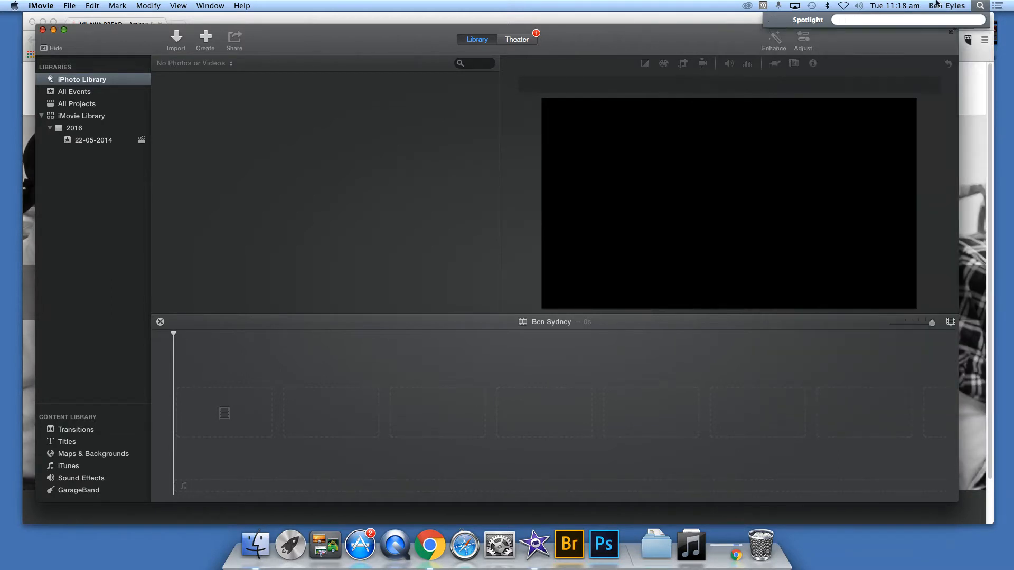
{"action": "key", "text": "Escape"}
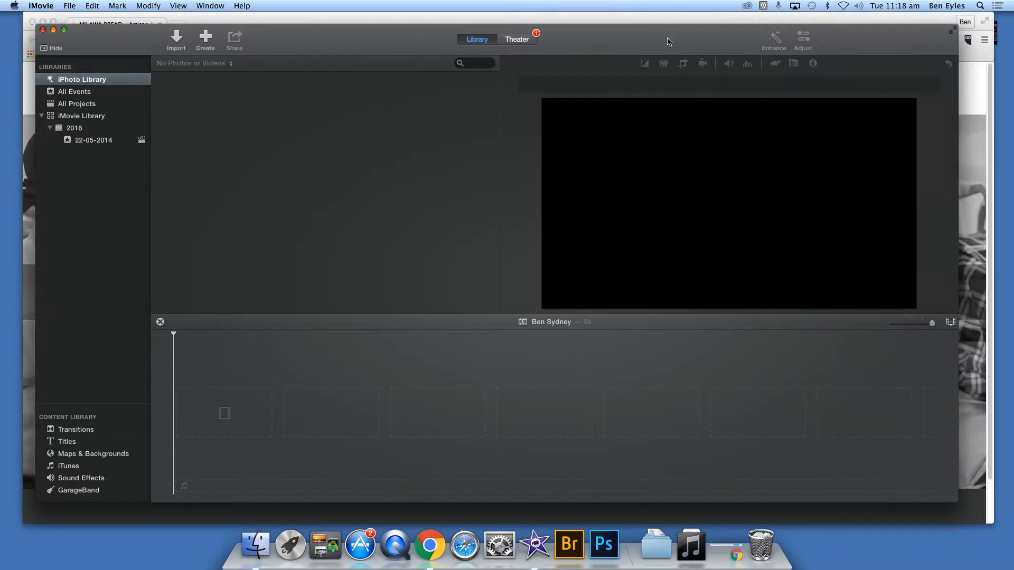
{"action": "left_click", "coordinate": [980, 6]}
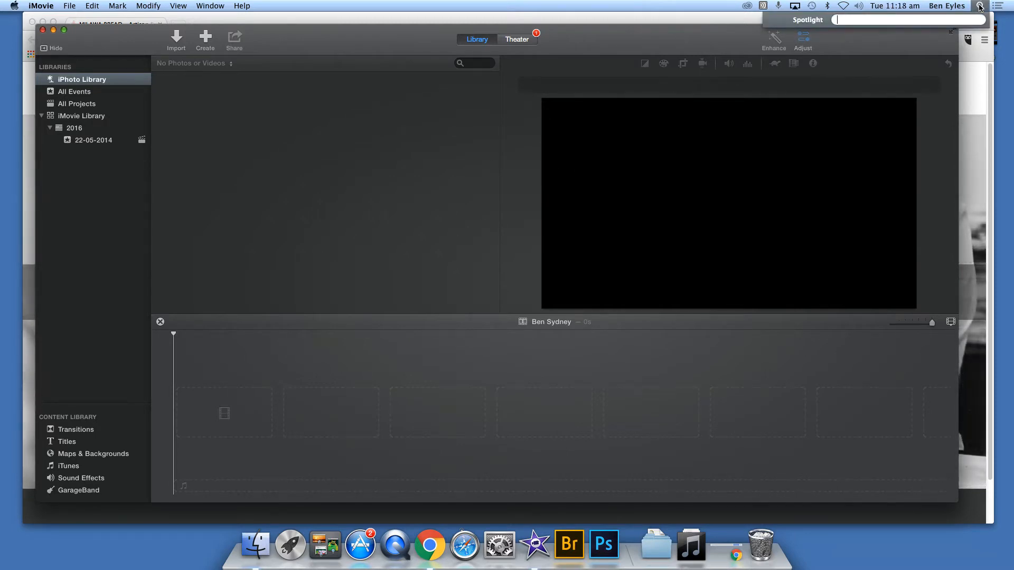
{"action": "left_click", "coordinate": [981, 6]}
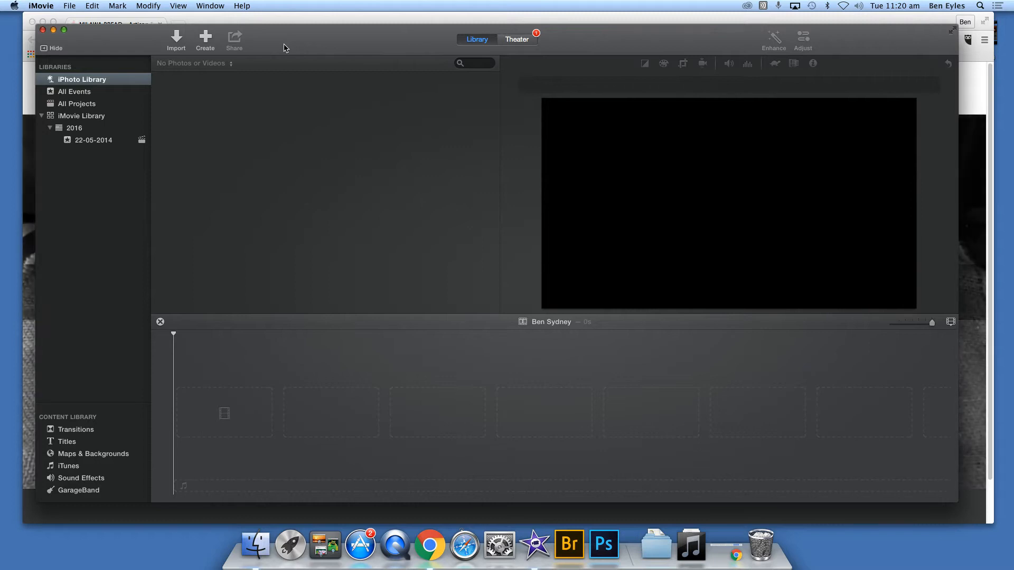
Start a media import in iMovie and expand the "Clips to work with" folder on the Desktop.
{"action": "left_click", "coordinate": [177, 38]}
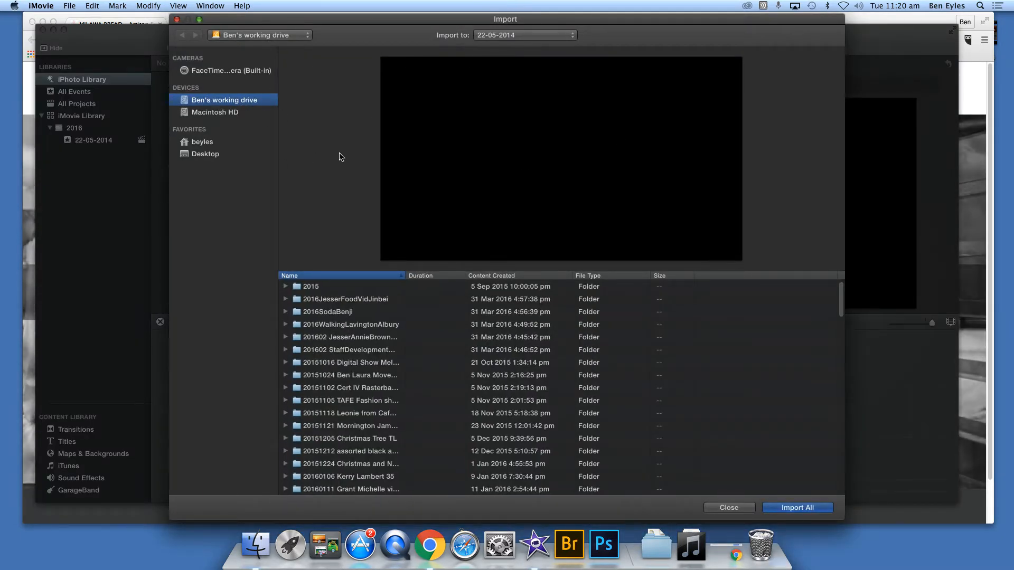
{"action": "left_click", "coordinate": [207, 156]}
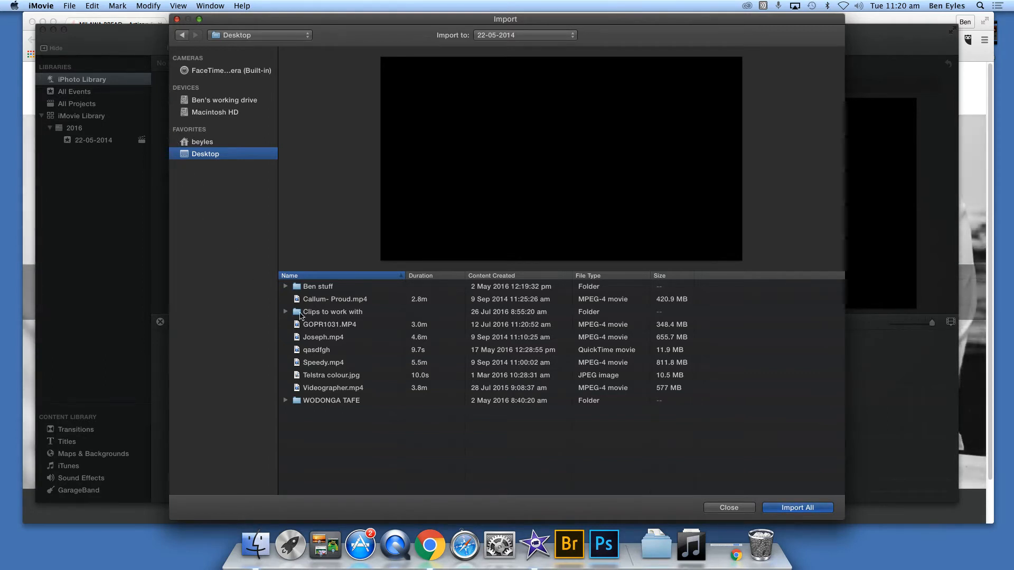
{"action": "left_click", "coordinate": [299, 316]}
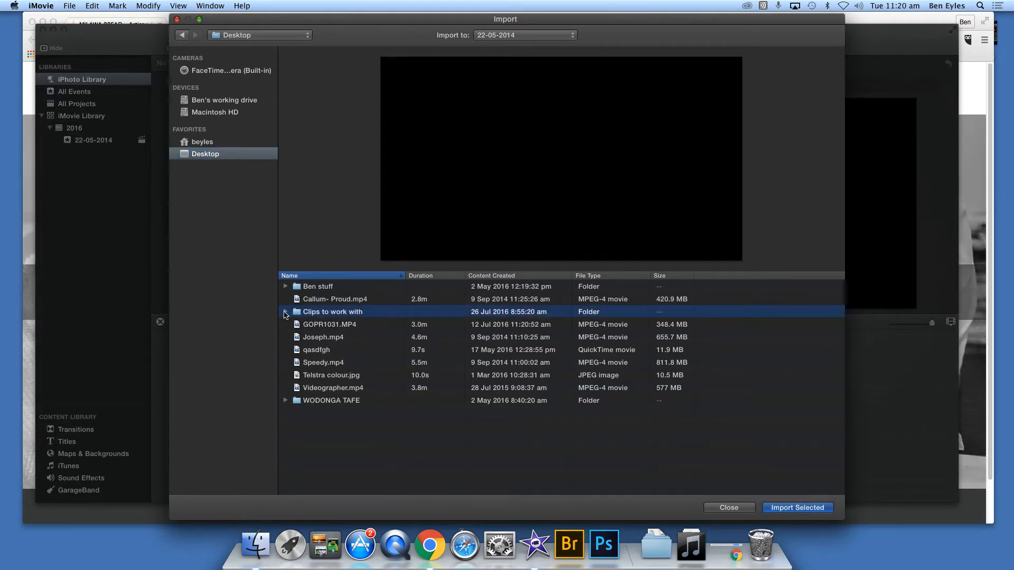
{"action": "left_click", "coordinate": [285, 312]}
Import all five clips from BENE1479.MOV to BENE1510.MOV into the 22-05-2014 event.
{"action": "left_click", "coordinate": [335, 326]}
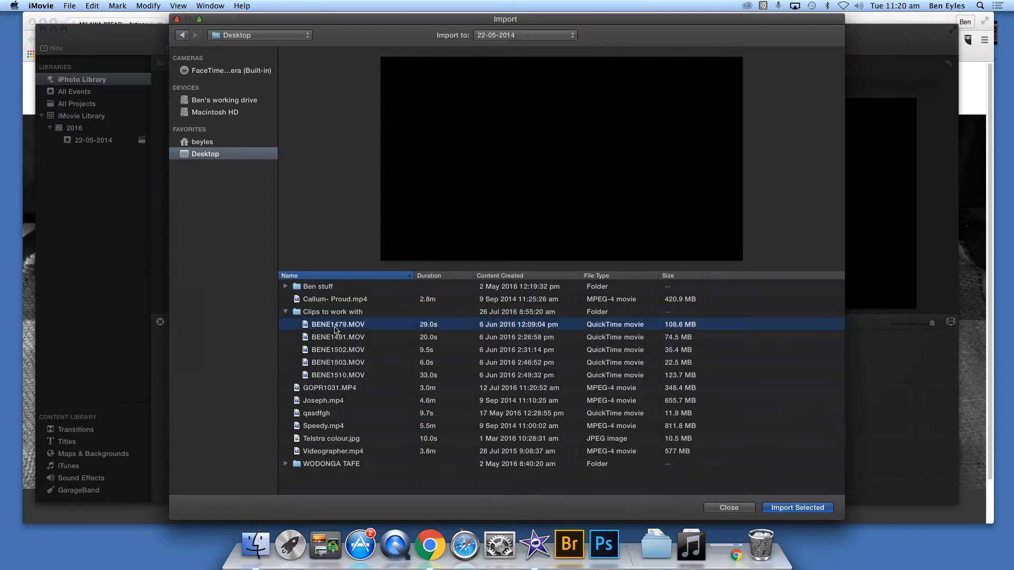
{"action": "left_click", "coordinate": [341, 338], "text": "shift"}
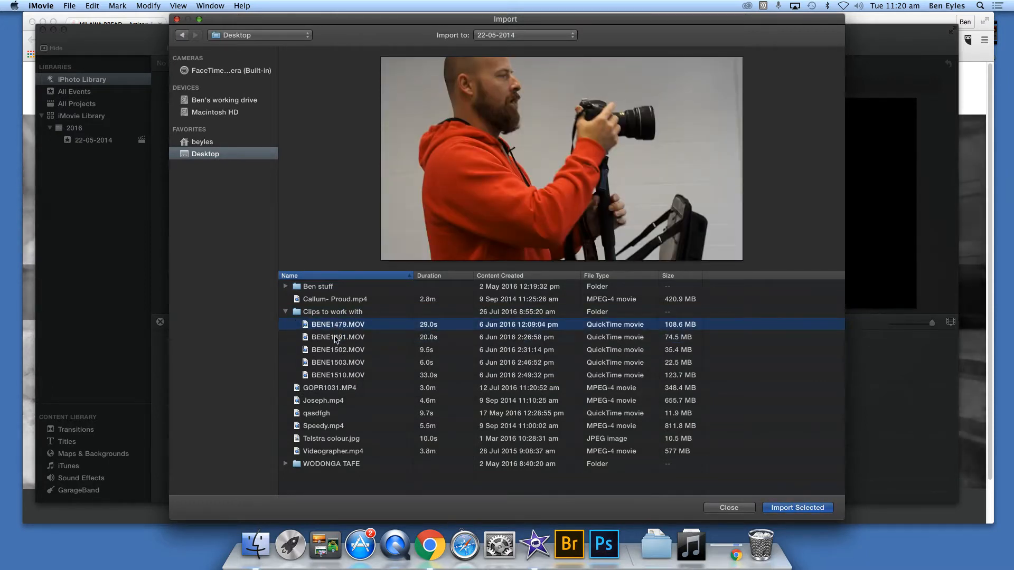
{"action": "left_click", "coordinate": [338, 350], "text": "shift"}
{"action": "left_click", "coordinate": [340, 364], "text": "shift"}
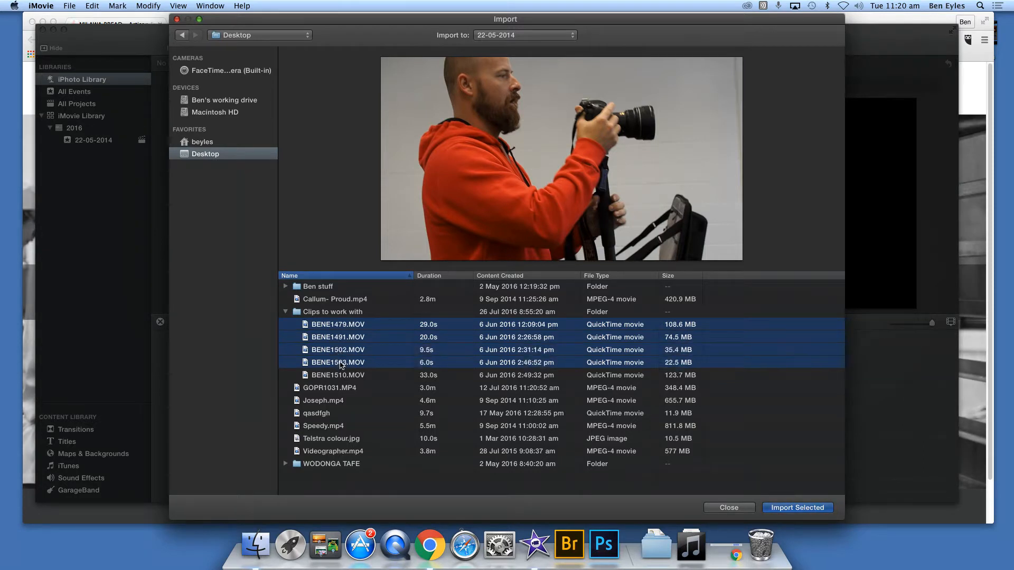
{"action": "left_click", "coordinate": [340, 376], "text": "shift"}
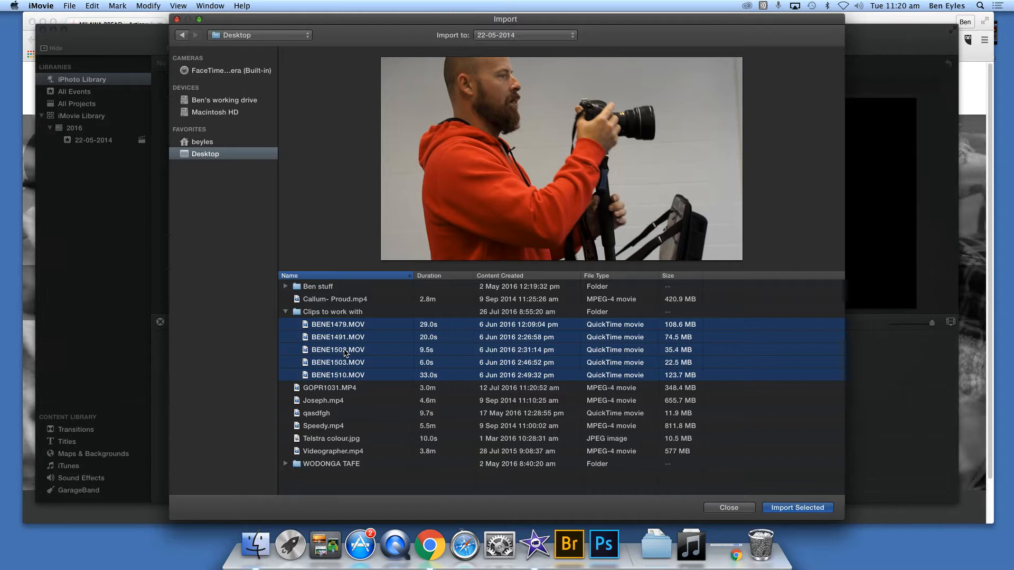
{"action": "mouse_move", "coordinate": [707, 71]}
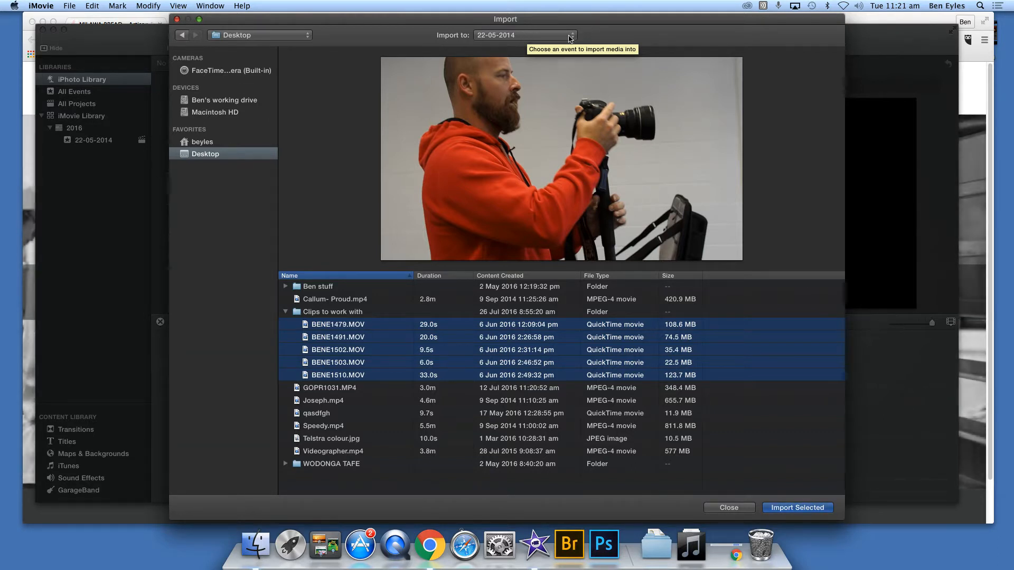
{"action": "left_click", "coordinate": [542, 35]}
{"action": "mouse_move", "coordinate": [541, 11]}
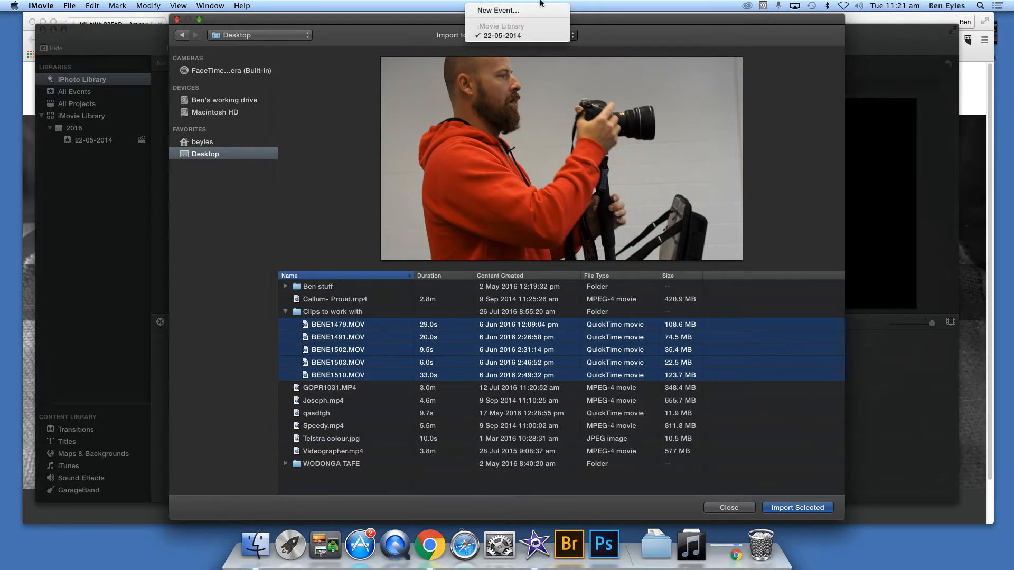
{"action": "left_click", "coordinate": [627, 24]}
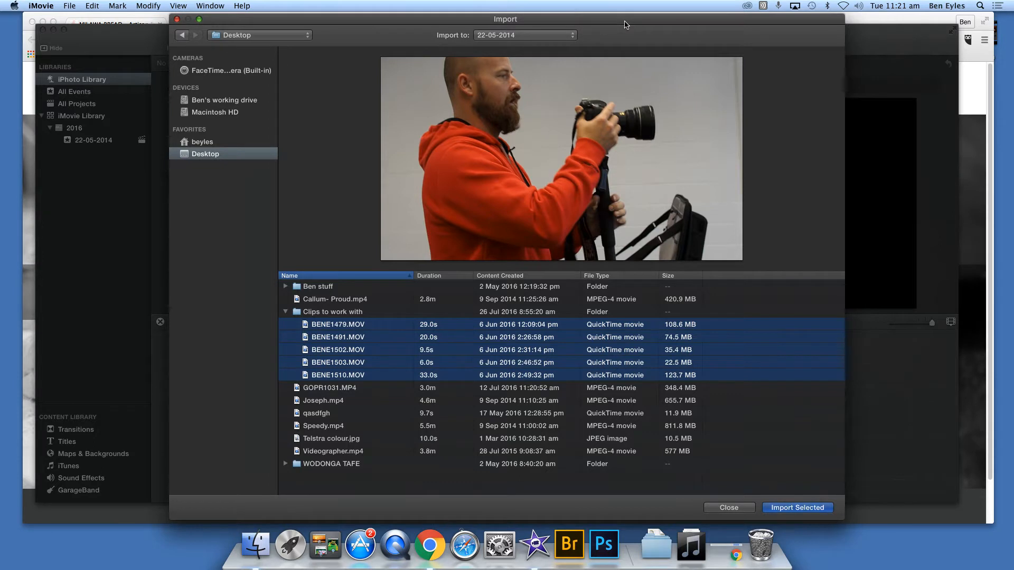
{"action": "left_click", "coordinate": [801, 508]}
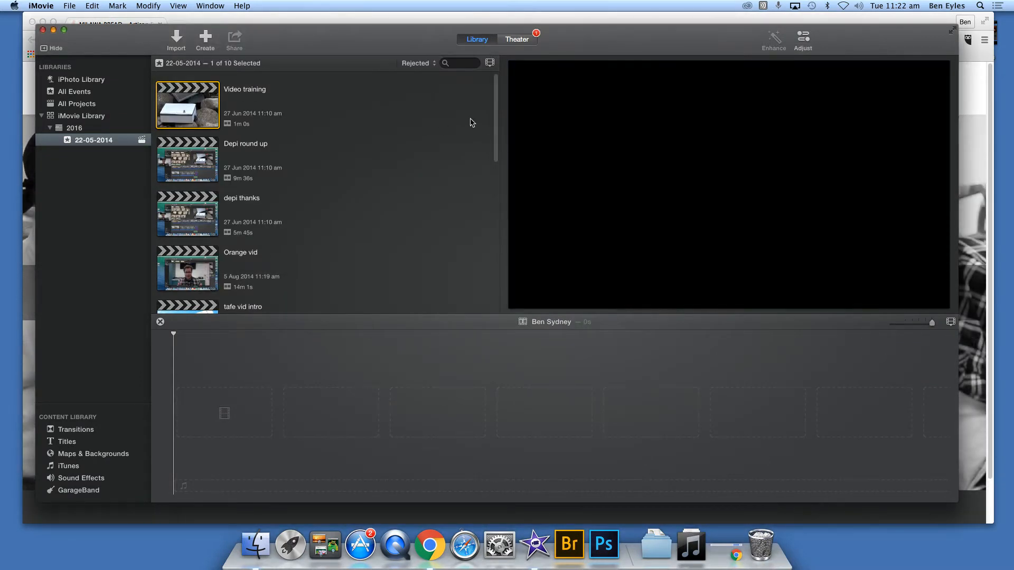
{"action": "mouse_move", "coordinate": [495, 103]}
{"action": "left_mouse_down"}
{"action": "mouse_move", "coordinate": [494, 249]}
{"action": "mouse_move", "coordinate": [494, 95]}
{"action": "left_mouse_up"}
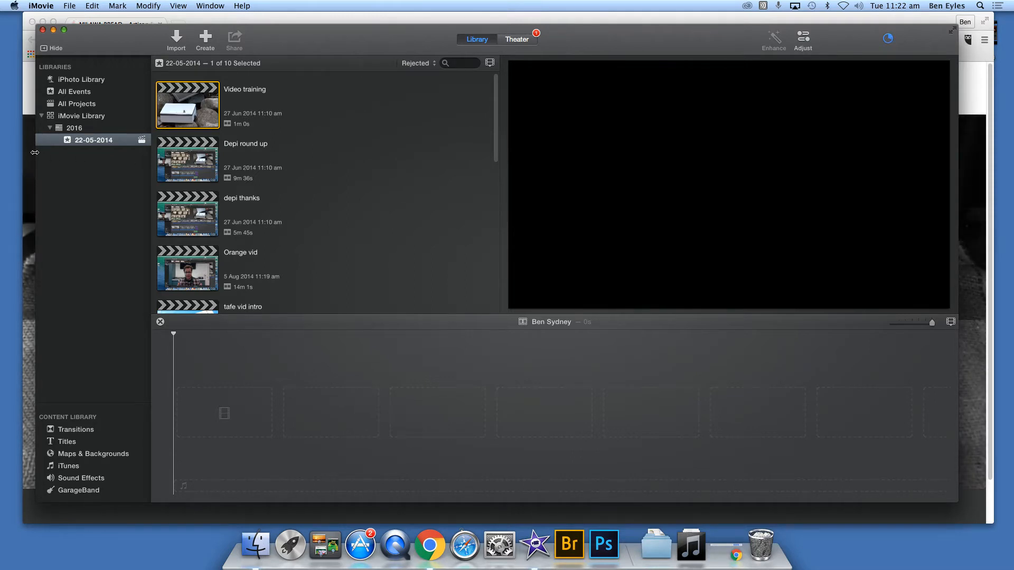
Switch to Finder and open the "Clips to work with" folder on the Desktop.
{"action": "left_click", "coordinate": [255, 547]}
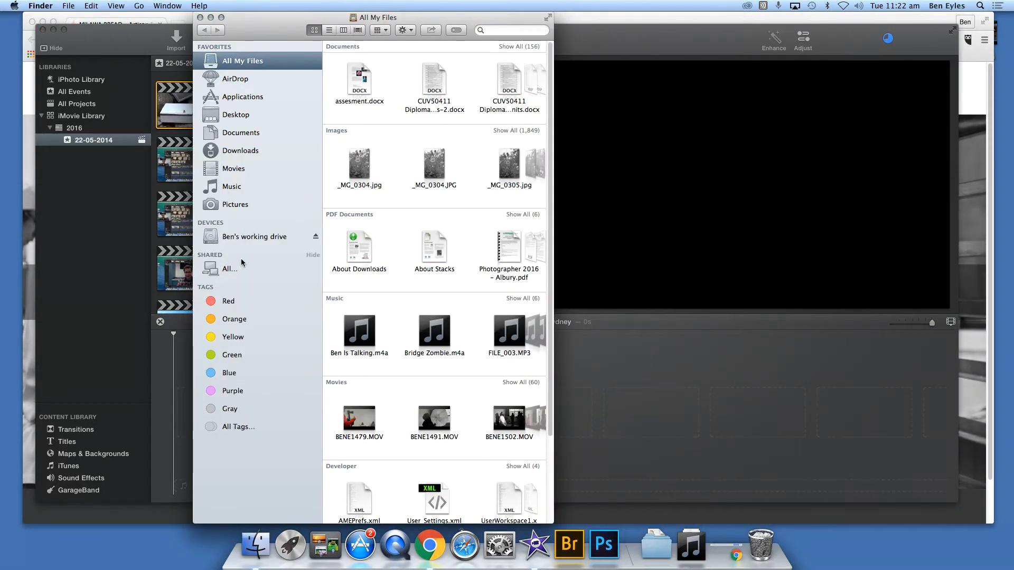
{"action": "left_click", "coordinate": [225, 117]}
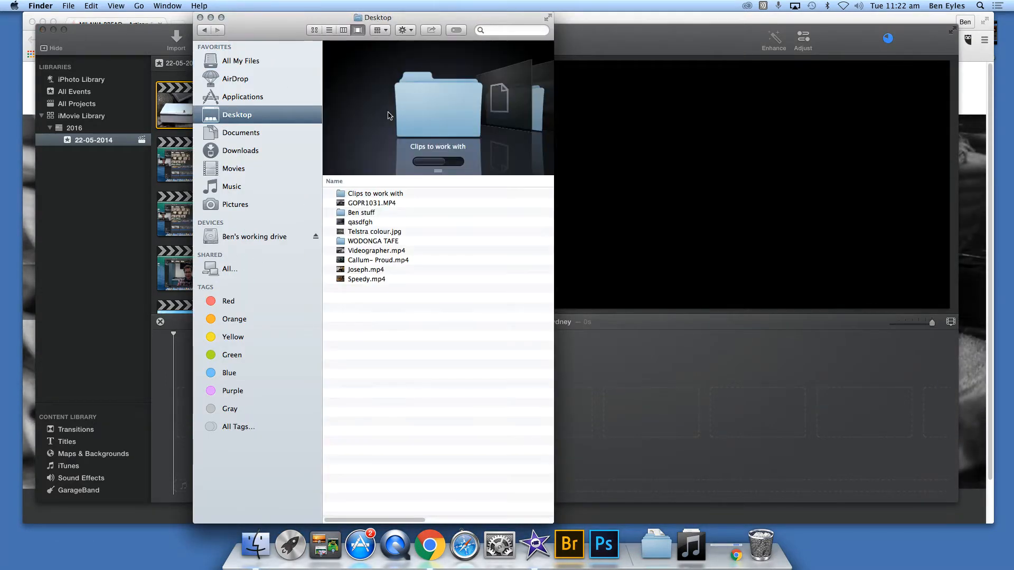
{"action": "left_click", "coordinate": [379, 194]}
{"action": "double_click", "coordinate": [379, 194]}
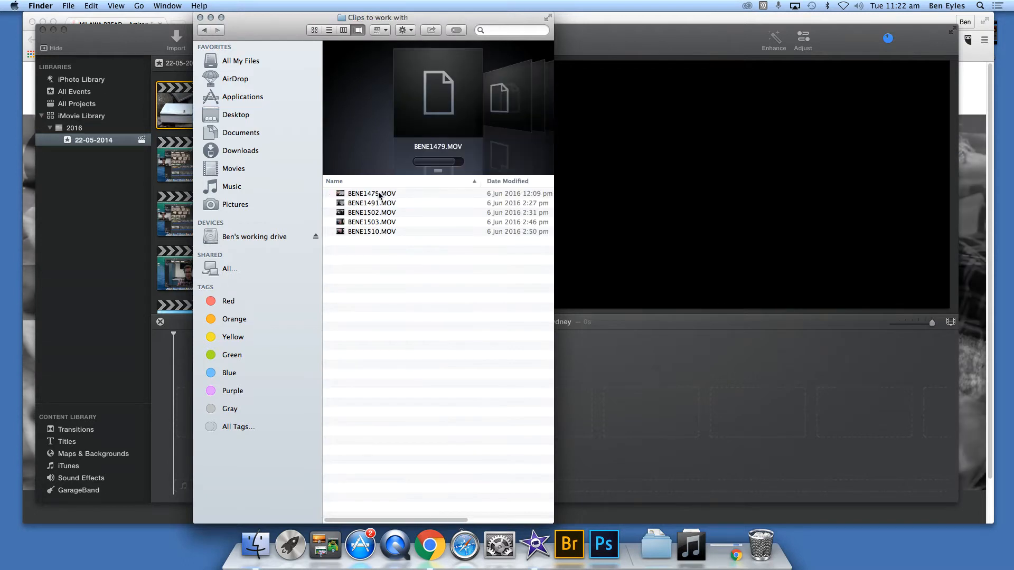
Add the five clips from the "Clips to work with" folder to the open project's timeline, close the Finder window and return to iMovie.
{"action": "left_click_drag", "start_coordinate": [397, 274], "coordinate": [650, 389]}
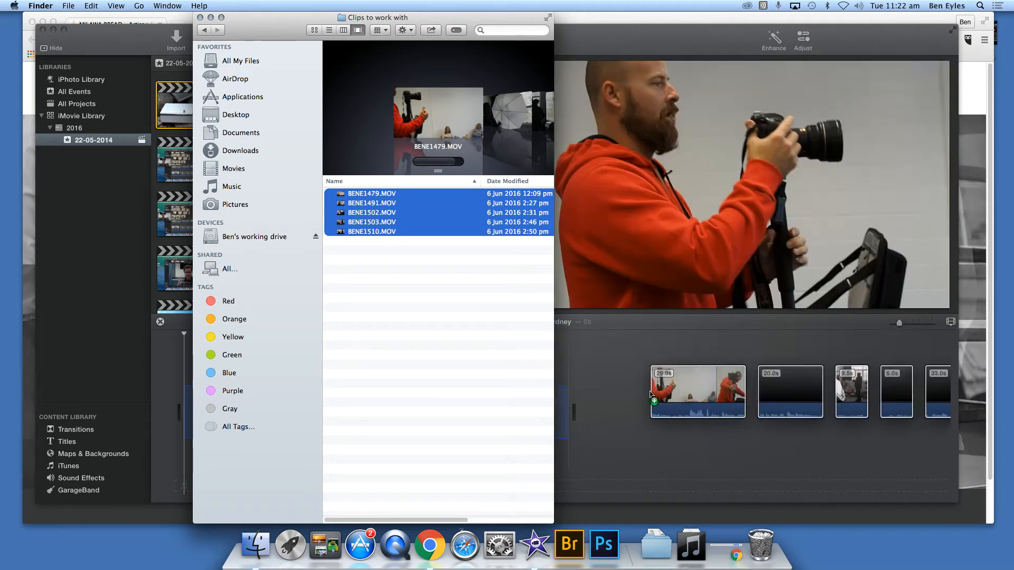
{"action": "left_click", "coordinate": [199, 17]}
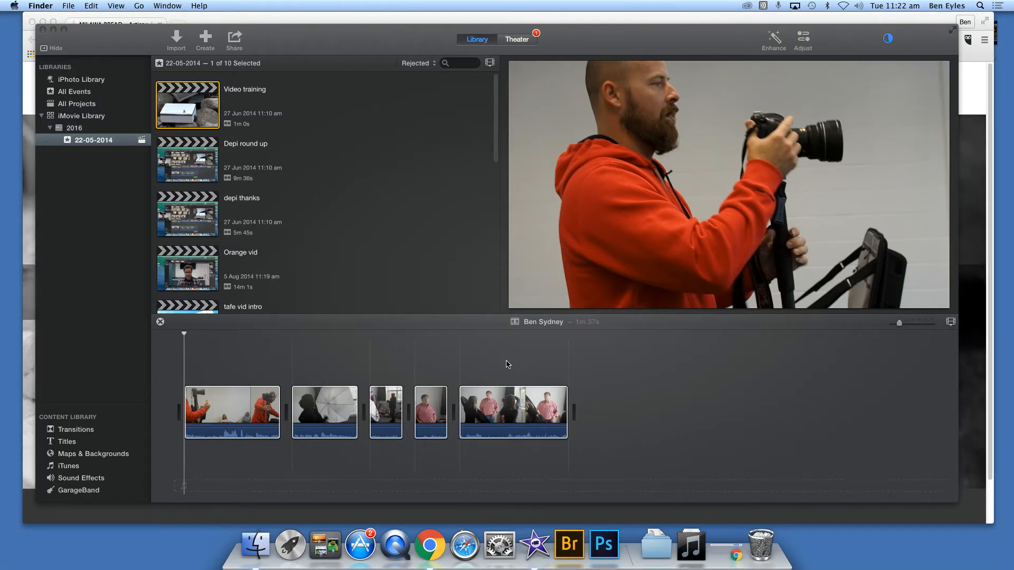
{"action": "left_click", "coordinate": [344, 43]}
{"action": "left_click_drag", "start_coordinate": [304, 41], "coordinate": [279, 35]}
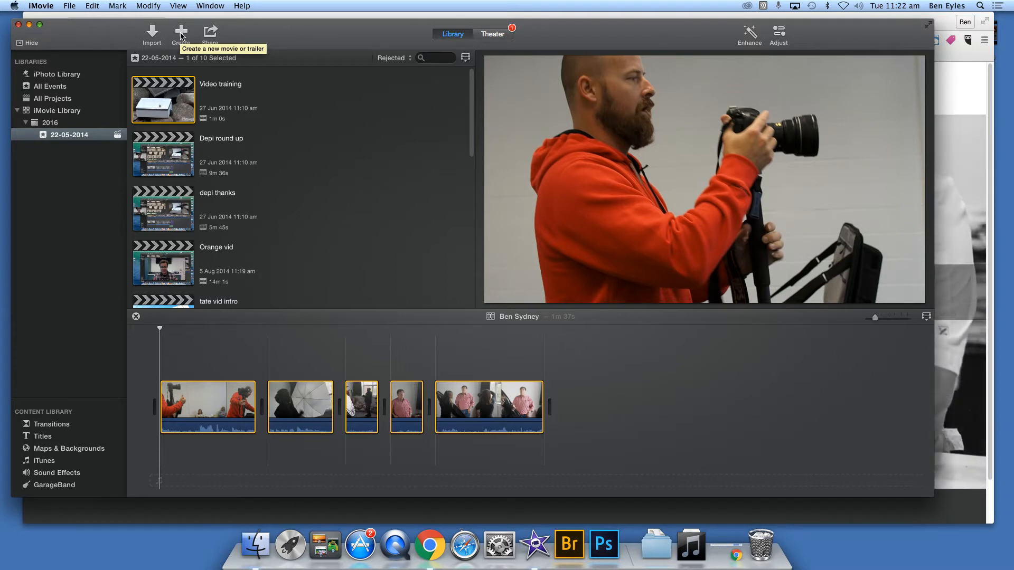
Start creating a new movie and preview the Filmstrip theme.
{"action": "left_click", "coordinate": [181, 35]}
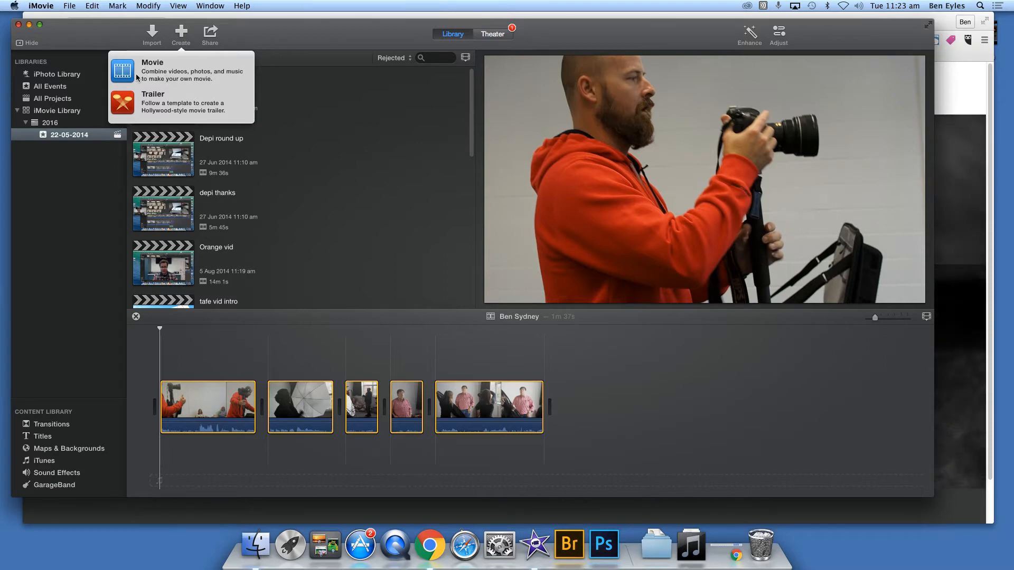
{"action": "left_click", "coordinate": [157, 72]}
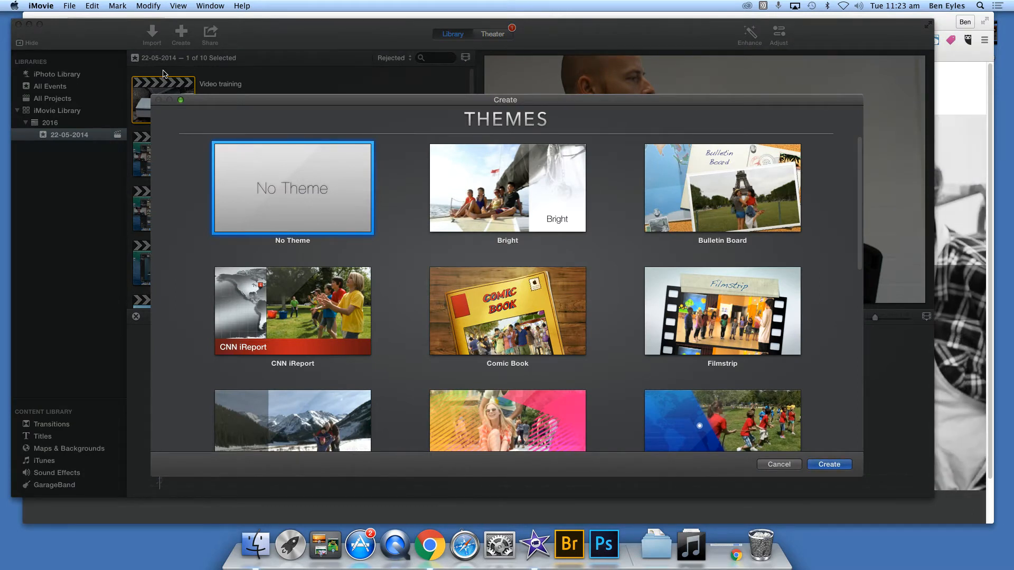
{"action": "left_click_drag", "start_coordinate": [861, 163], "coordinate": [845, 208]}
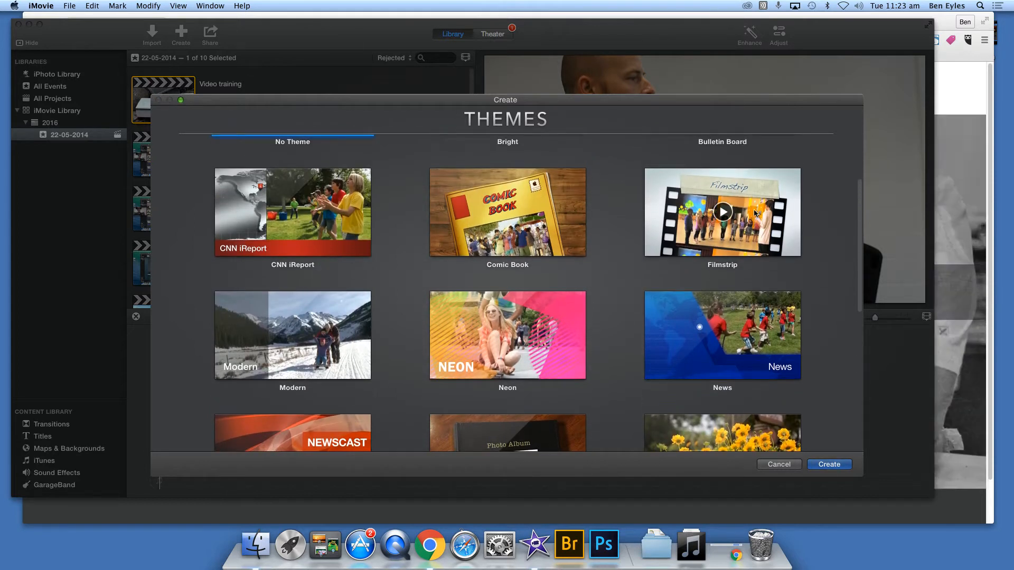
{"action": "left_click", "coordinate": [723, 213]}
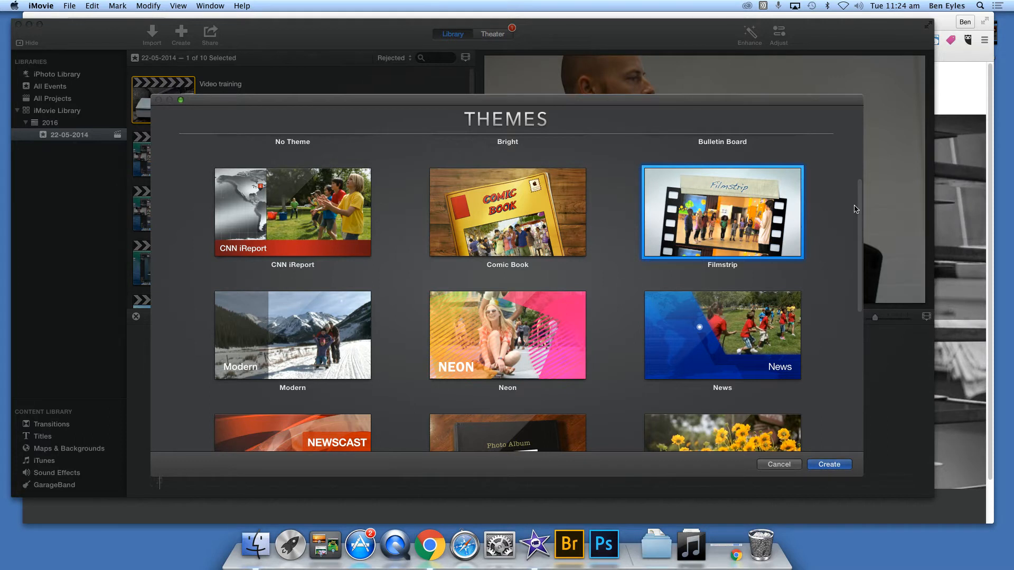
Create the movie with No Theme, named "iMovie Day one", in the 22-05-2014 event.
{"action": "left_click_drag", "start_coordinate": [861, 204], "coordinate": [849, 153]}
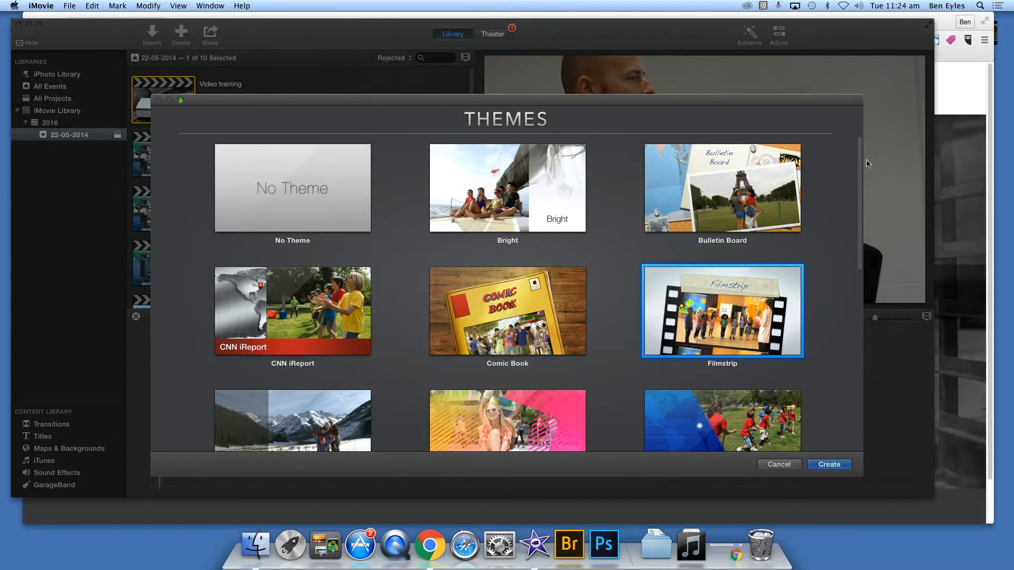
{"action": "left_click", "coordinate": [296, 192]}
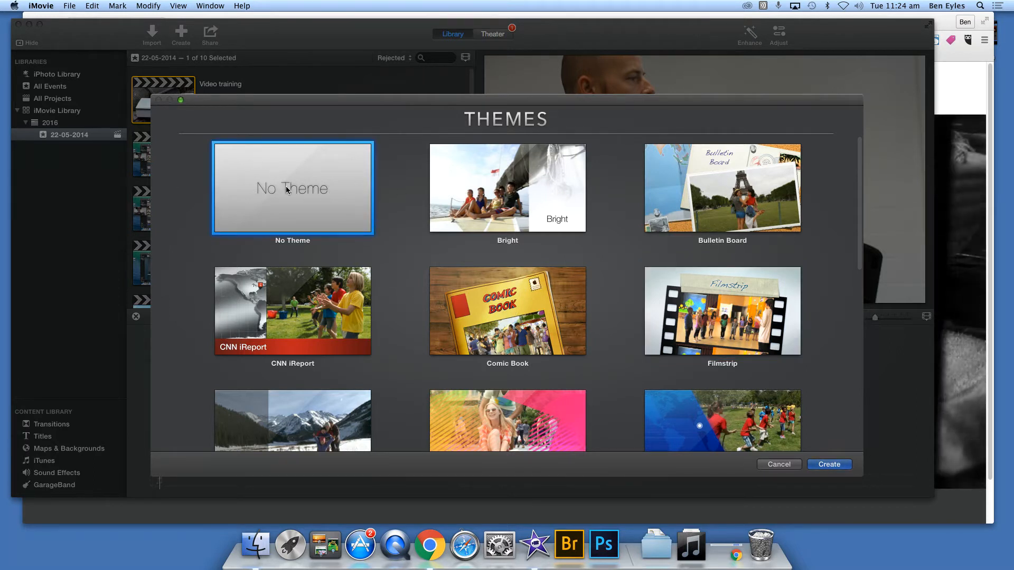
{"action": "left_click", "coordinate": [829, 464]}
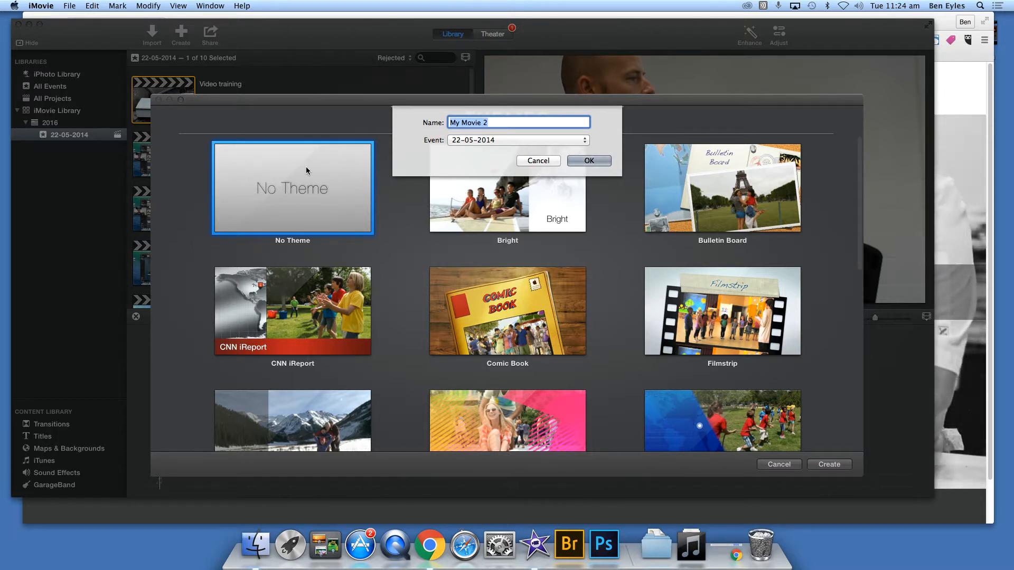
{"action": "type", "text": "iMovie "}
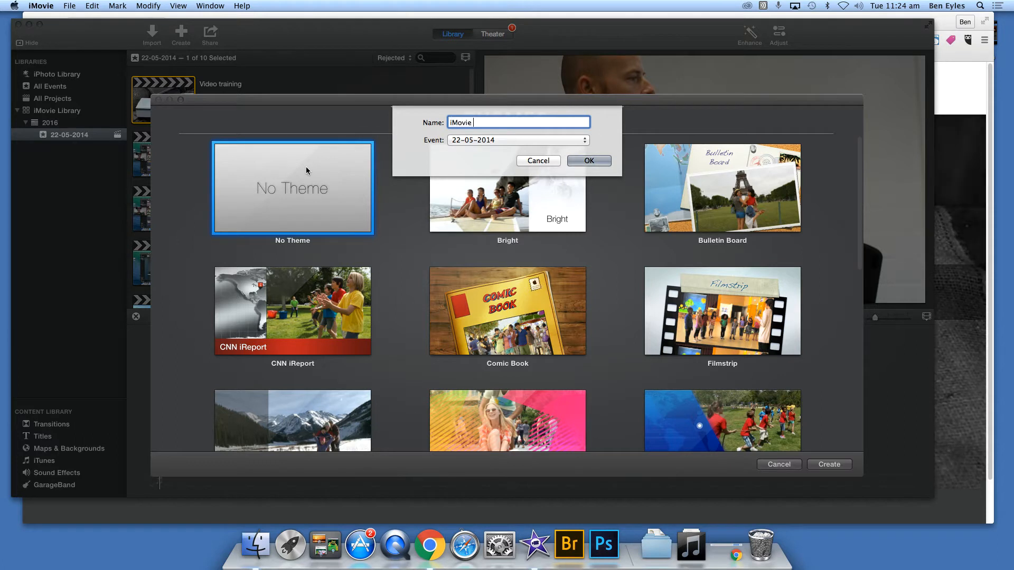
{"action": "type", "text": "Day one"}
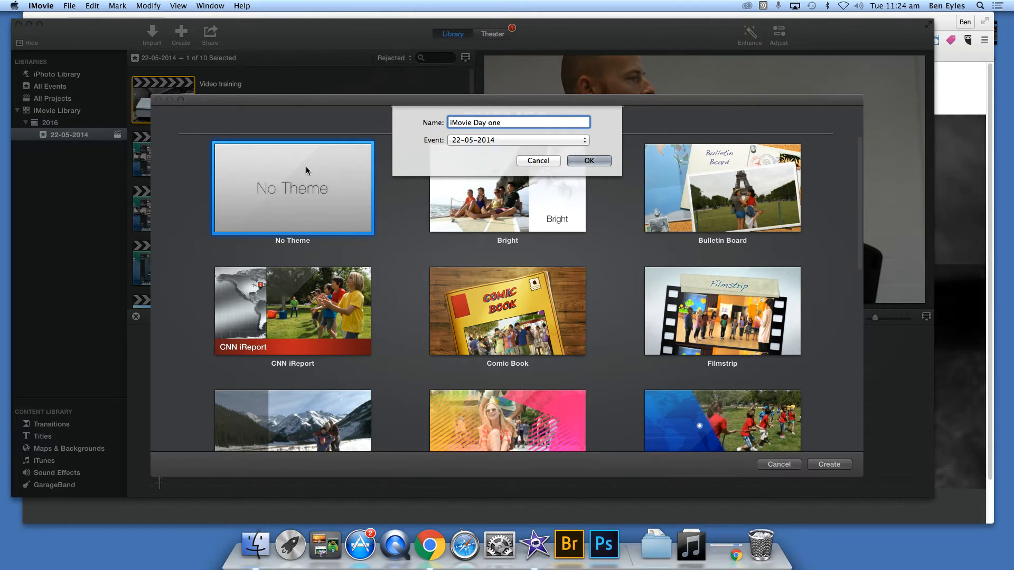
{"action": "left_click", "coordinate": [602, 160]}
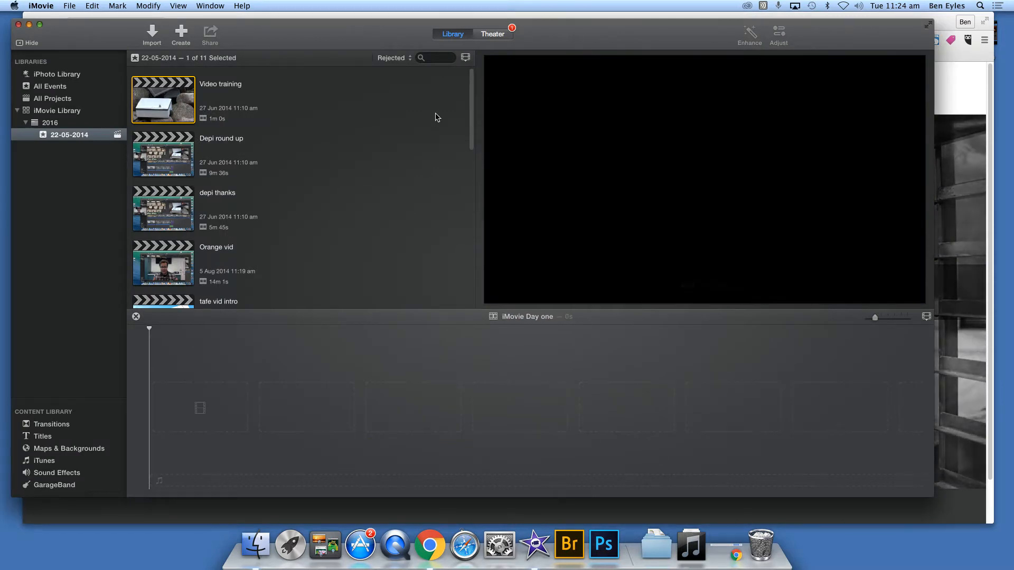
Locate the iMovie Day one project in the 22-05-2014 event, check All Projects and All Events, and reopen the event.
{"action": "left_click_drag", "start_coordinate": [471, 106], "coordinate": [481, 270]}
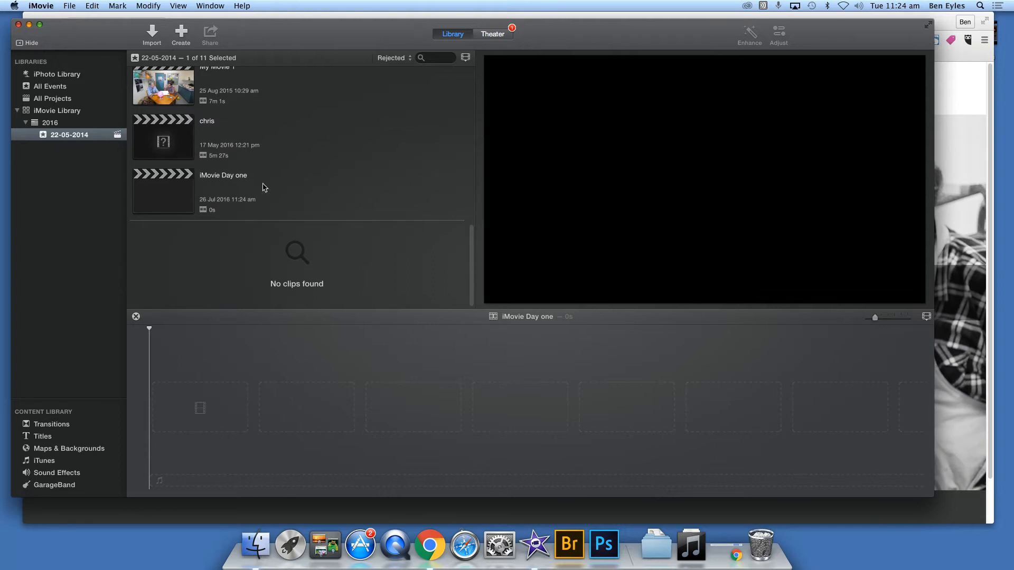
{"action": "left_click", "coordinate": [179, 186]}
{"action": "left_click", "coordinate": [218, 176]}
{"action": "left_click", "coordinate": [55, 99]}
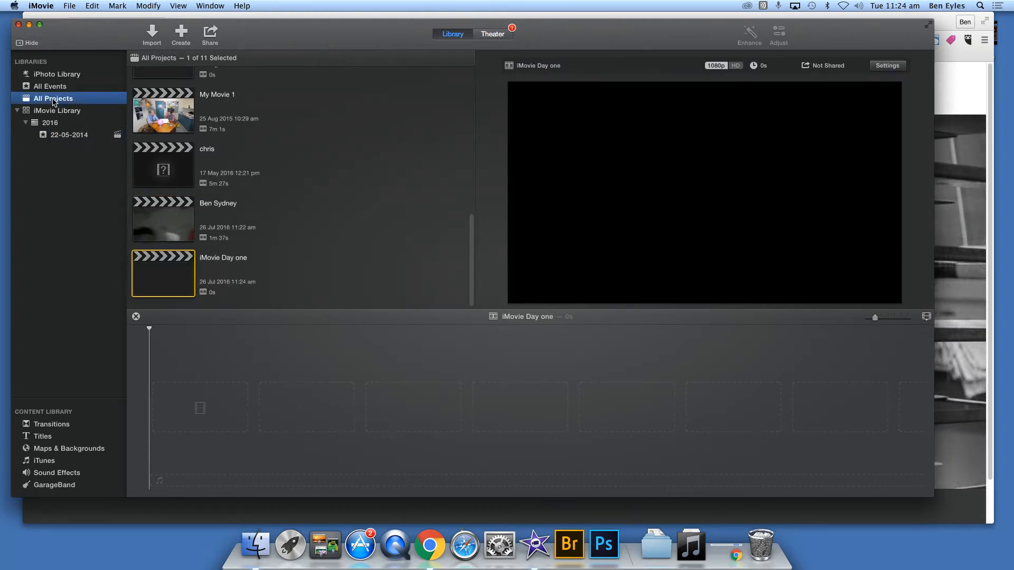
{"action": "left_click", "coordinate": [54, 88]}
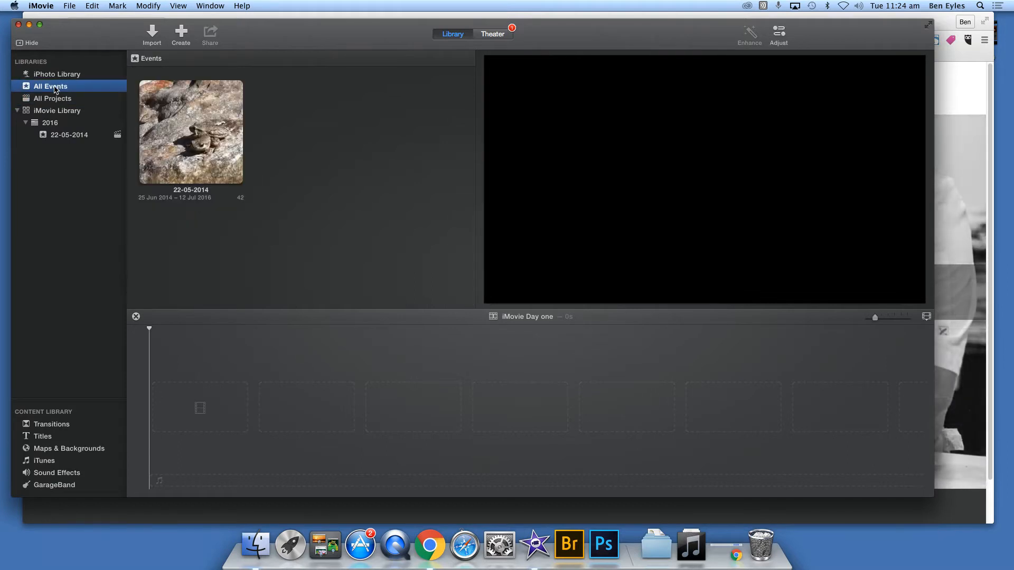
{"action": "double_click", "coordinate": [157, 113]}
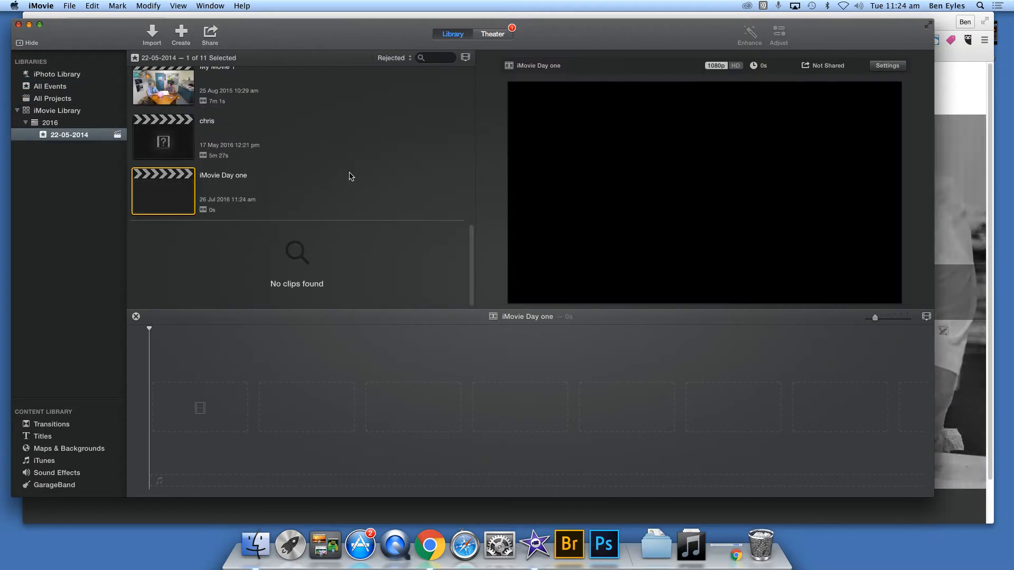
{"action": "left_click_drag", "start_coordinate": [475, 251], "coordinate": [476, 296]}
Move the iMovie window to expose the browser behind it, minimise the browser and bring iMovie back to the front.
{"action": "mouse_move", "coordinate": [389, 29]}
{"action": "left_mouse_down"}
{"action": "mouse_move", "coordinate": [348, 66]}
{"action": "mouse_move", "coordinate": [388, 66]}
{"action": "mouse_move", "coordinate": [386, 48]}
{"action": "left_mouse_up"}
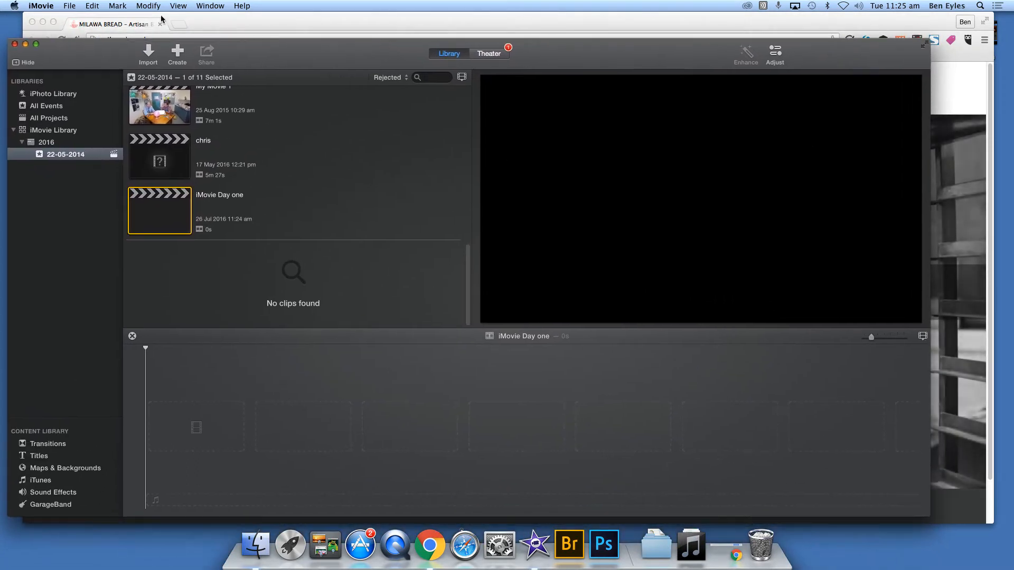
{"action": "left_click", "coordinate": [44, 25]}
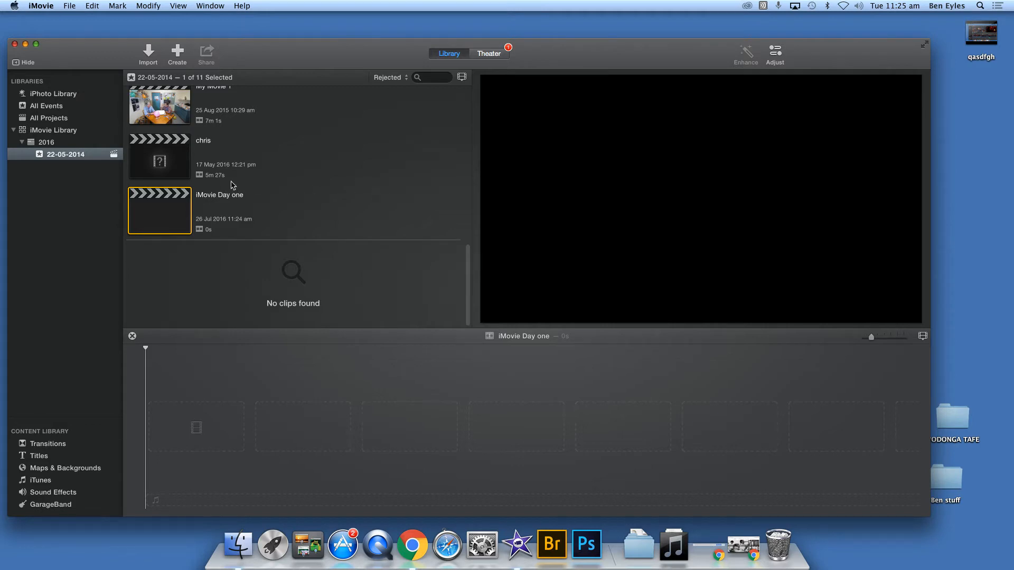
{"action": "left_click", "coordinate": [104, 34]}
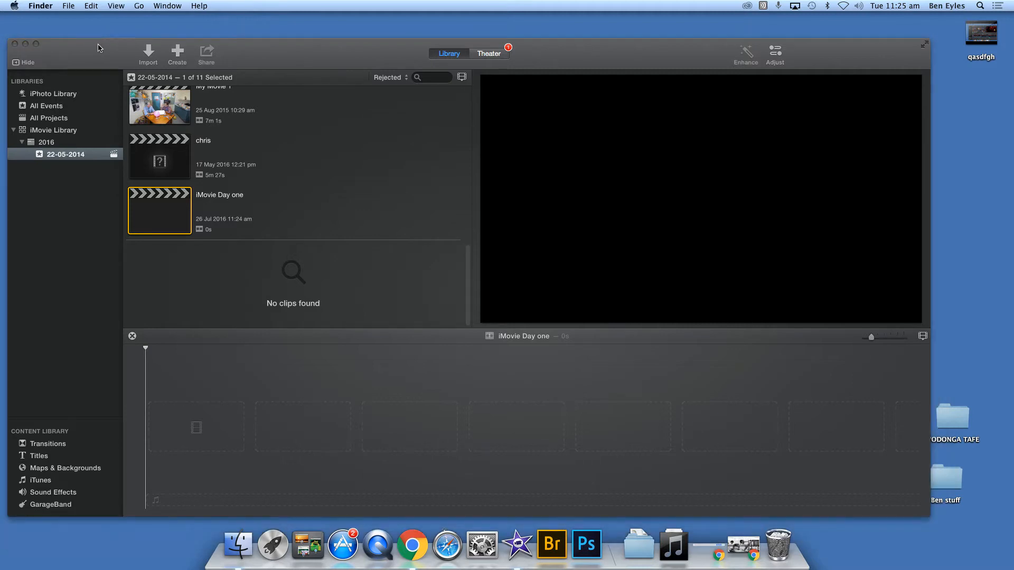
{"action": "left_click", "coordinate": [97, 47]}
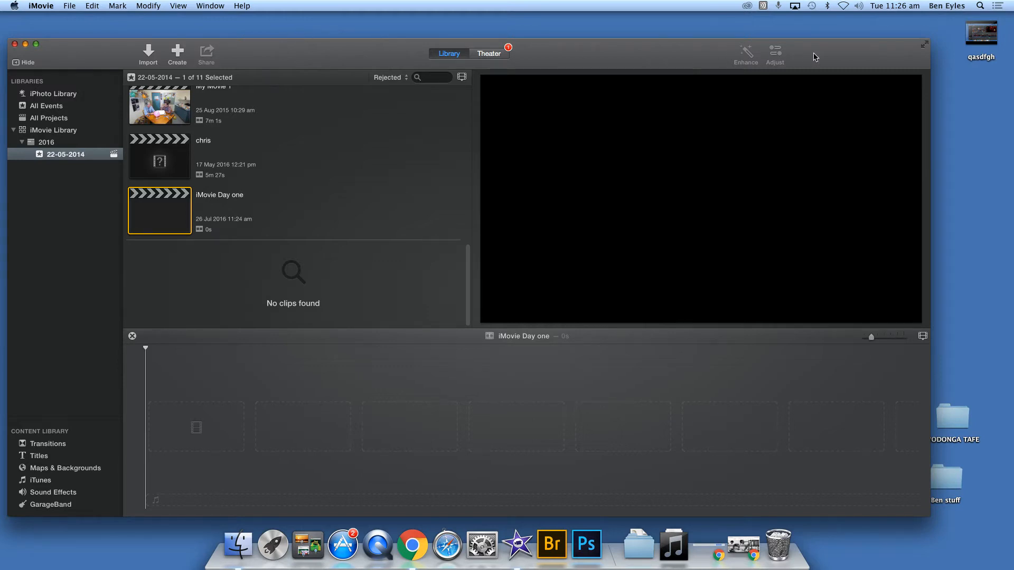
Switch to Finder and reopen the Desktop's "Clips to work with" folder.
{"action": "left_click", "coordinate": [236, 546]}
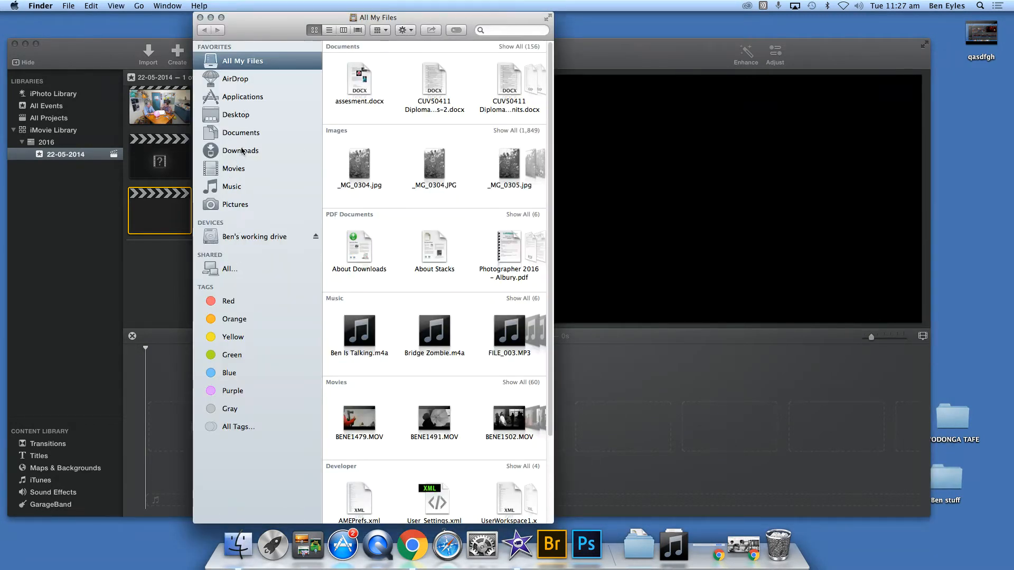
{"action": "left_click", "coordinate": [244, 118]}
{"action": "double_click", "coordinate": [362, 194]}
Add all five clips from BENE1479.MOV to BENE1510.MOV to the iMovie Day one timeline and minimise the Finder window.
{"action": "left_click_drag", "start_coordinate": [373, 256], "coordinate": [352, 195]}
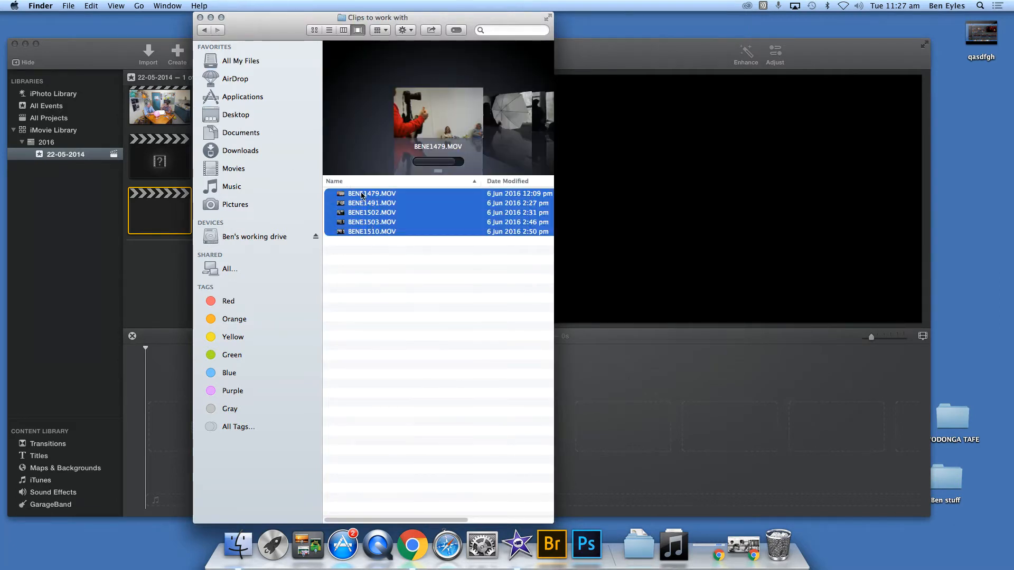
{"action": "left_click_drag", "start_coordinate": [278, 18], "coordinate": [620, 64]}
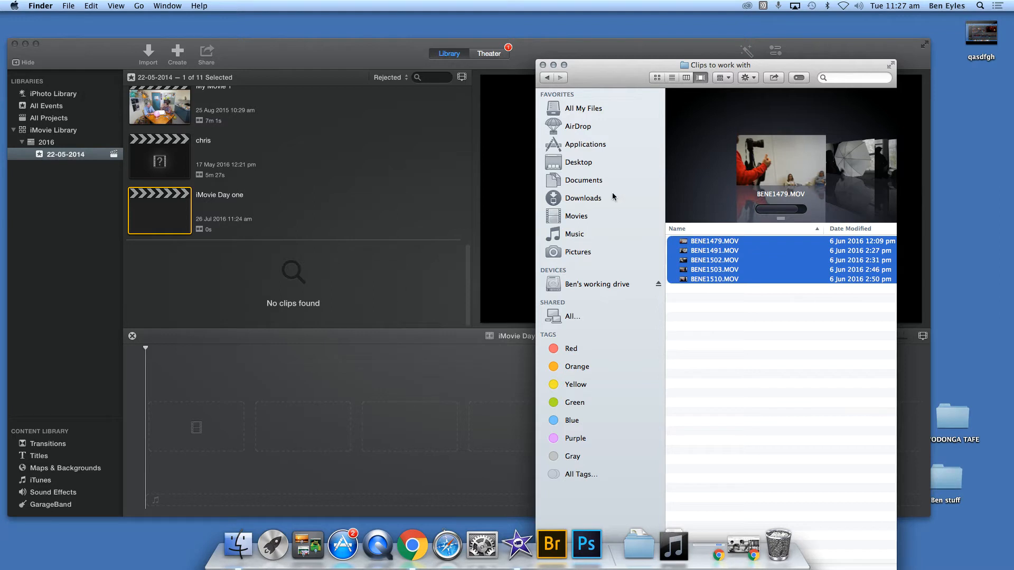
{"action": "left_click_drag", "start_coordinate": [734, 242], "coordinate": [294, 446]}
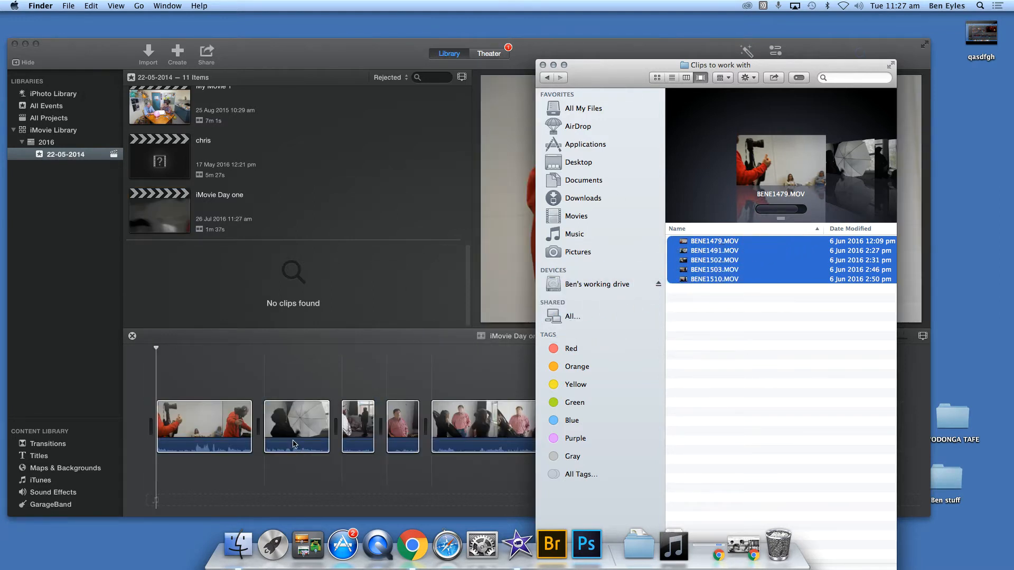
{"action": "left_click", "coordinate": [553, 64]}
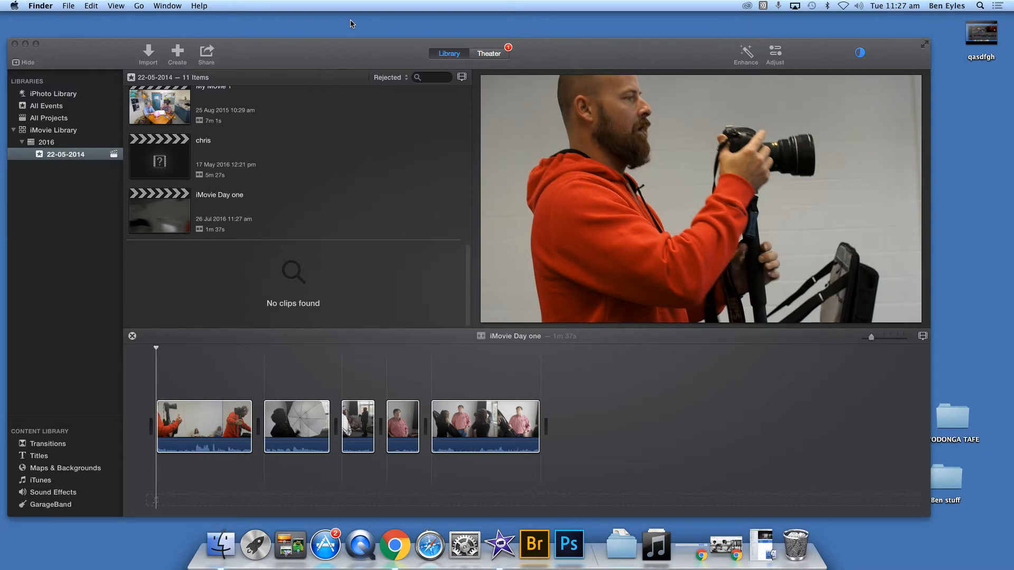
Open the project listed just above "Sanctuary edit" in the 22-05-2014 event.
{"action": "left_click", "coordinate": [472, 261]}
{"action": "left_click_drag", "start_coordinate": [472, 262], "coordinate": [471, 215]}
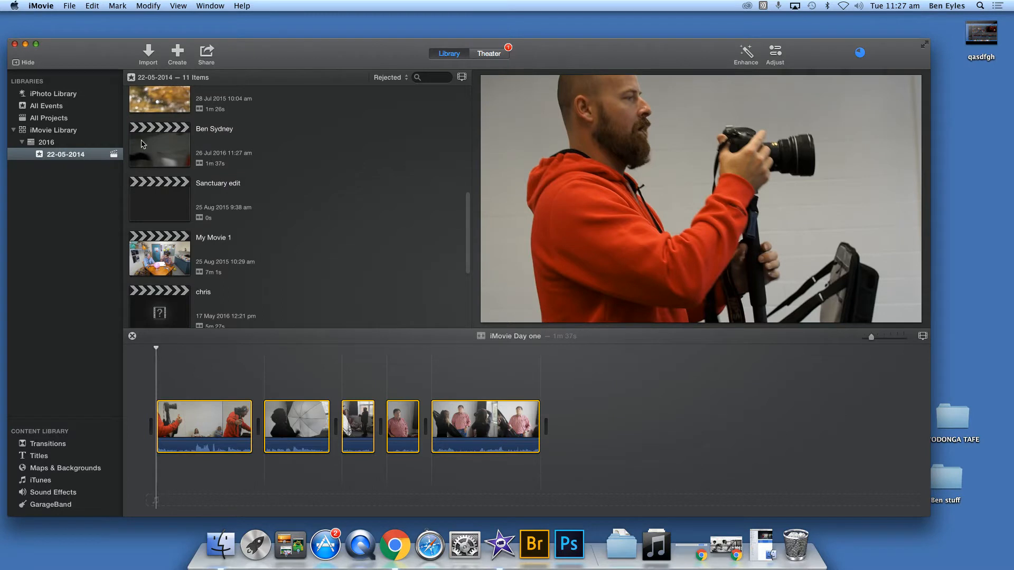
{"action": "left_click", "coordinate": [165, 138]}
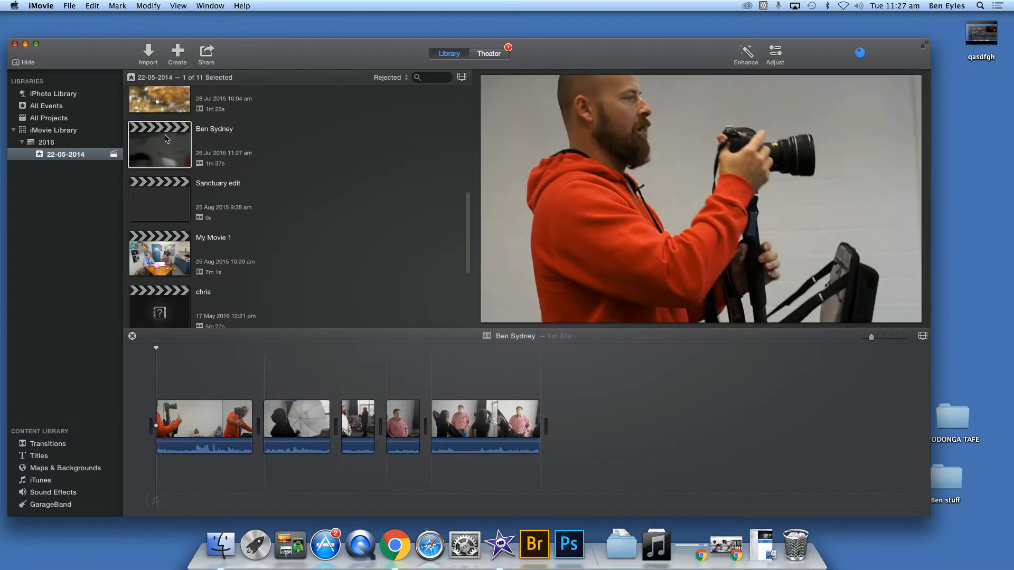
View All Projects and All Events, and select the 22-05-2014 event to inspect its details.
{"action": "left_click", "coordinate": [46, 119]}
{"action": "left_click", "coordinate": [50, 106]}
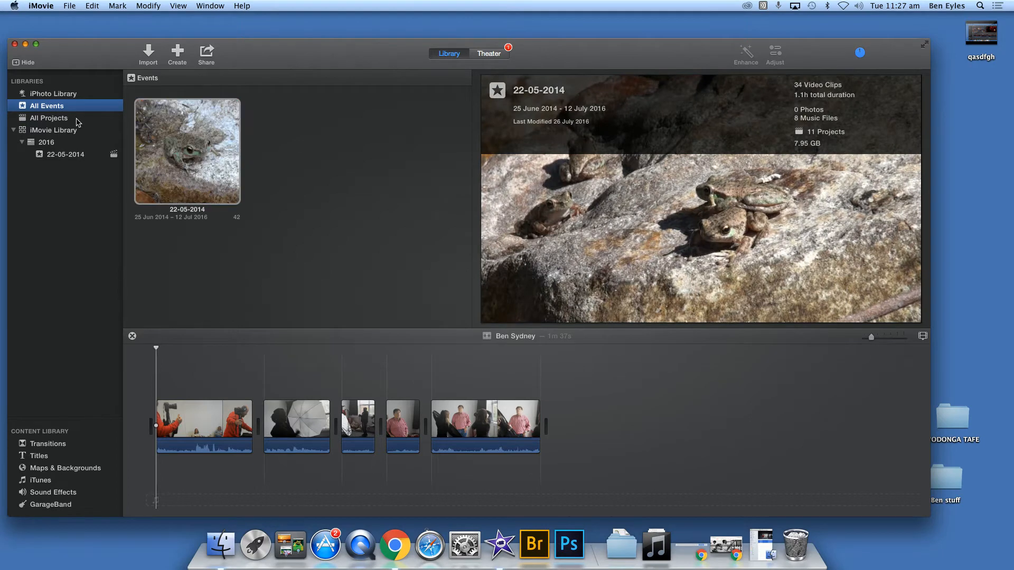
{"action": "left_click", "coordinate": [188, 127]}
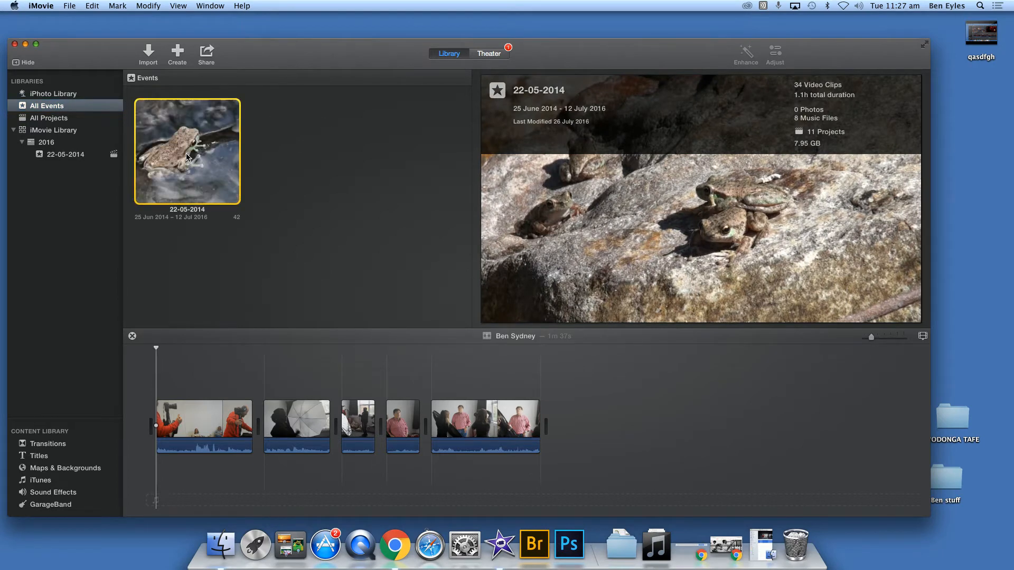
{"action": "left_click", "coordinate": [275, 182]}
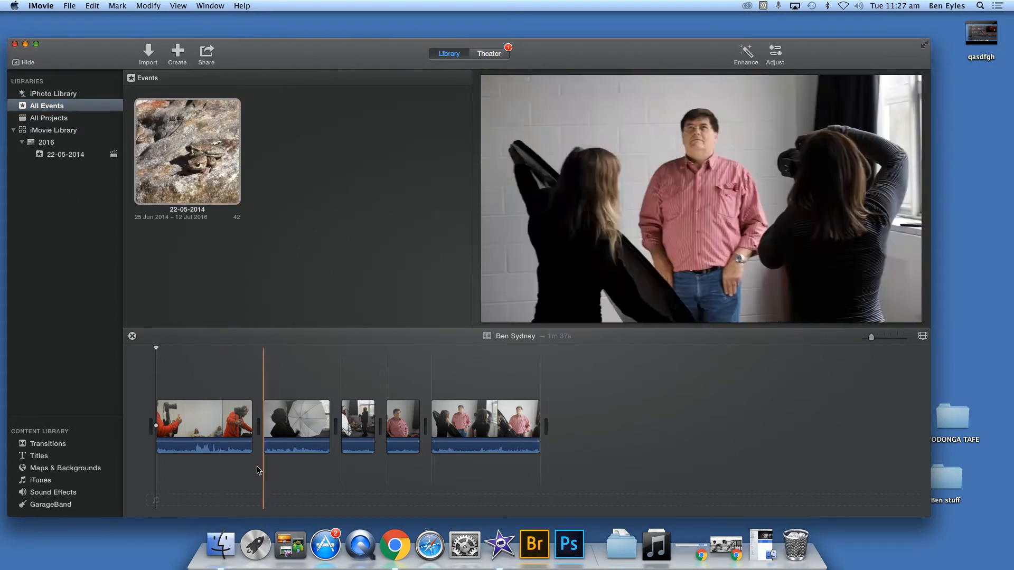
Place the playhead at the end of the timeline and increase the clip size to nearly the maximum.
{"action": "left_click", "coordinate": [661, 413]}
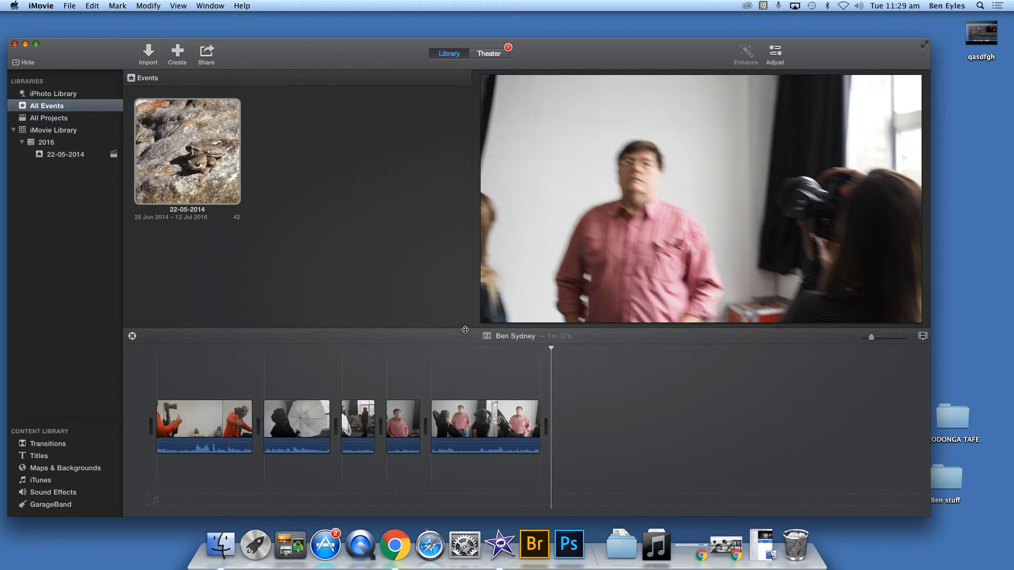
{"action": "mouse_move", "coordinate": [659, 144]}
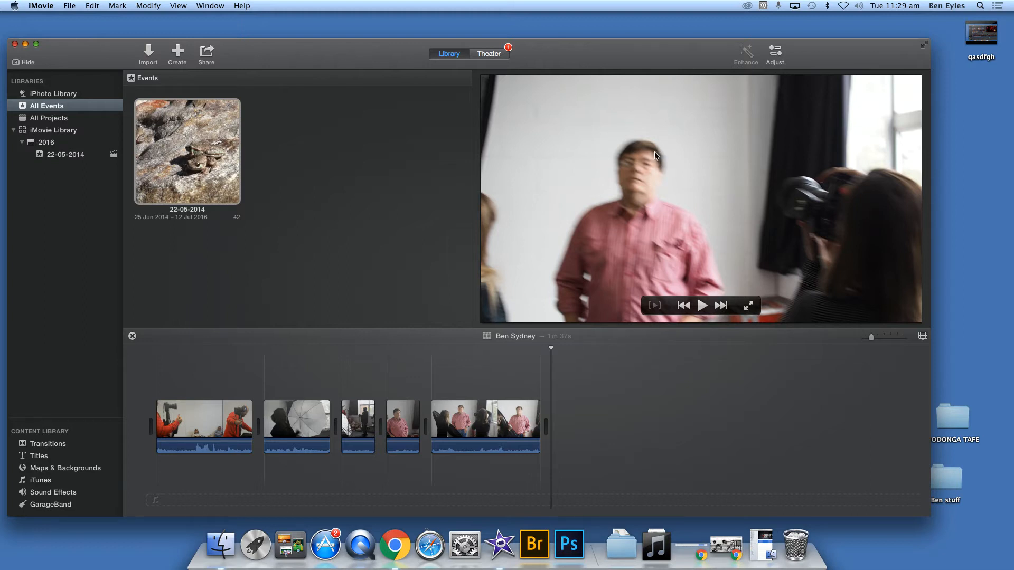
{"action": "left_click", "coordinate": [923, 337]}
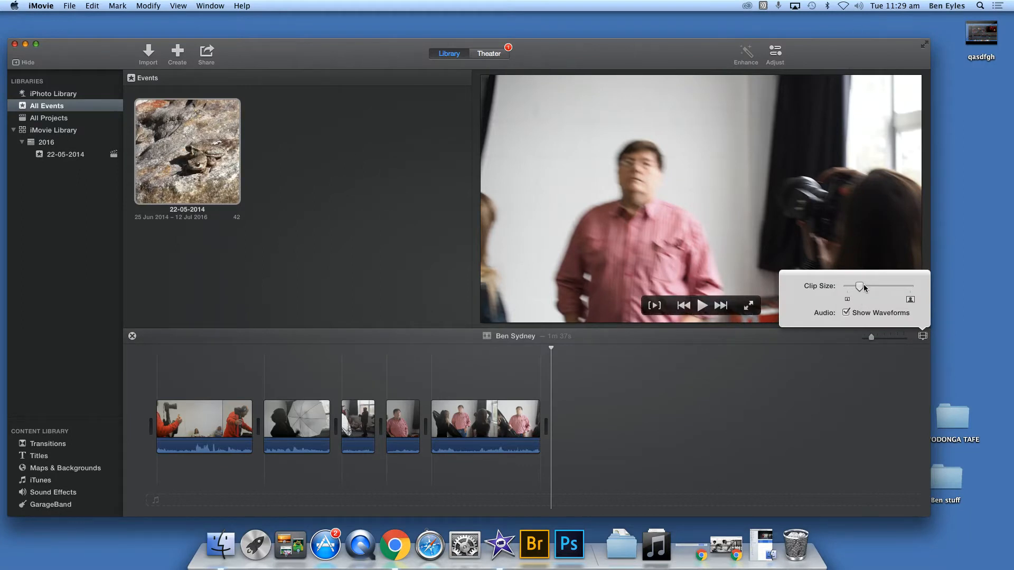
{"action": "left_click_drag", "start_coordinate": [861, 287], "coordinate": [908, 291]}
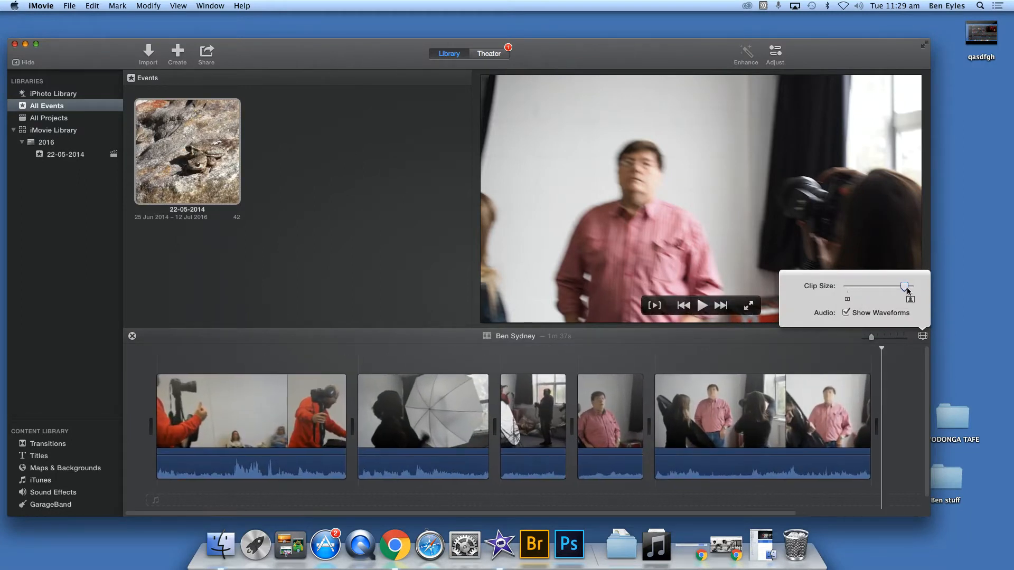
Set the timeline clip size to the maximum and close the view settings.
{"action": "left_click_drag", "start_coordinate": [907, 289], "coordinate": [911, 290]}
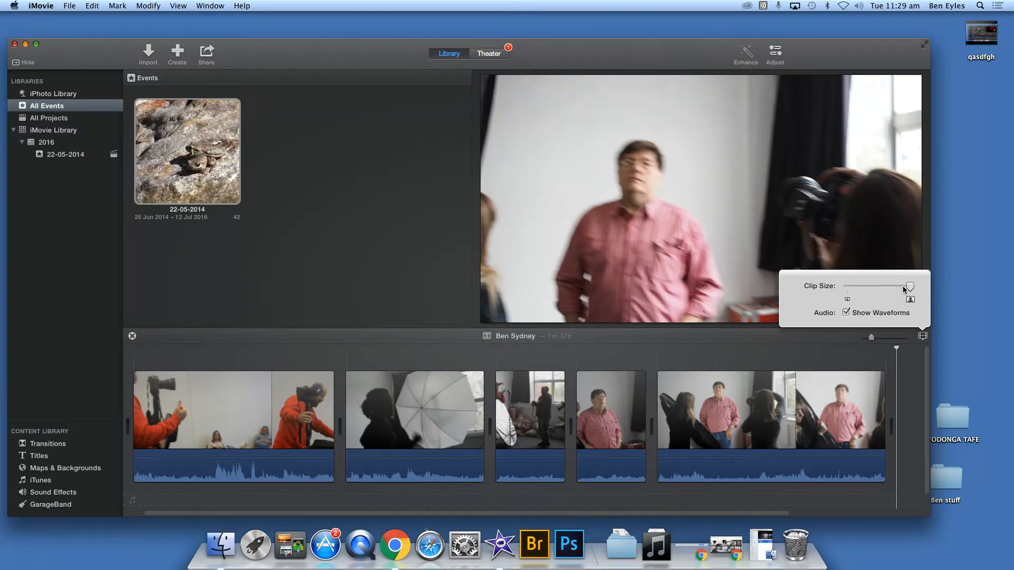
{"action": "mouse_move", "coordinate": [910, 288]}
{"action": "left_mouse_down"}
{"action": "mouse_move", "coordinate": [851, 287]}
{"action": "mouse_move", "coordinate": [909, 287]}
{"action": "left_mouse_up"}
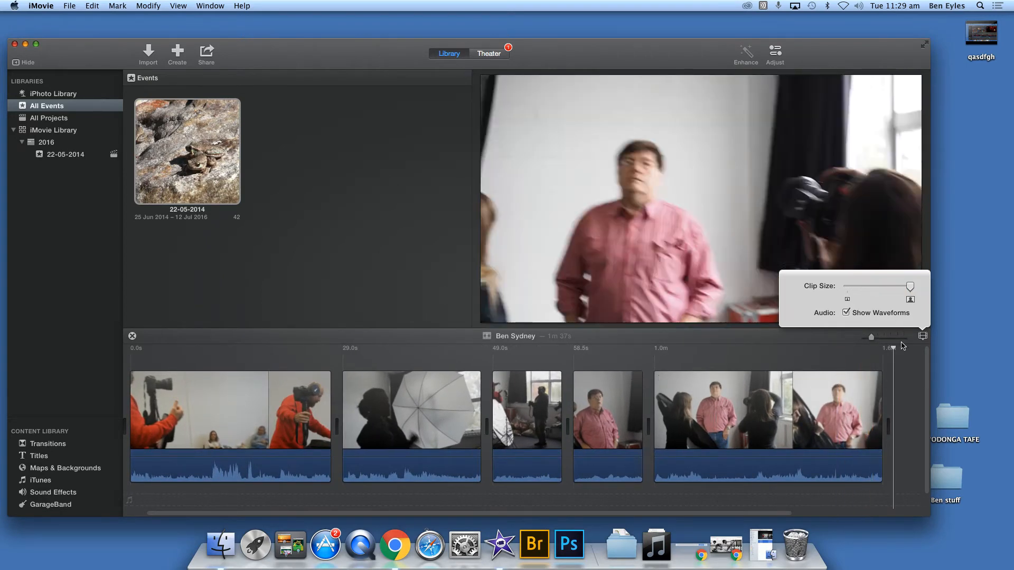
{"action": "left_click", "coordinate": [908, 368]}
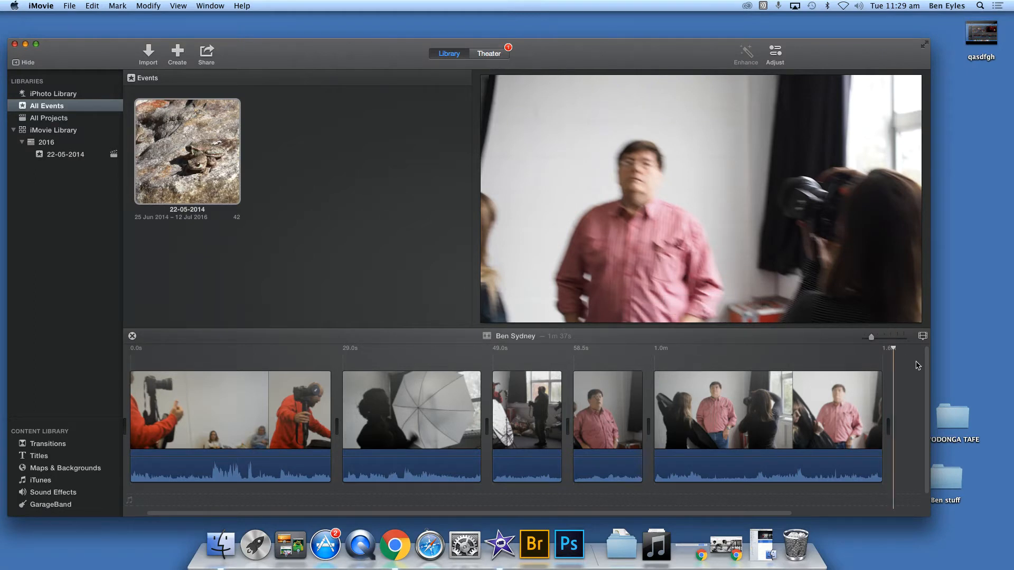
Turn the audio waveforms off and back on in the timeline view settings.
{"action": "left_click", "coordinate": [923, 336]}
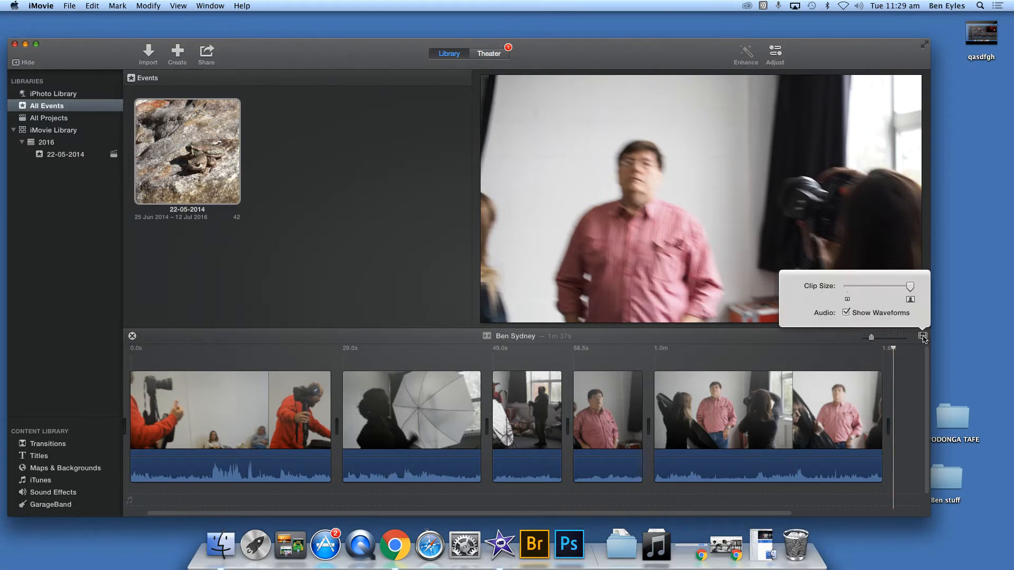
{"action": "left_click", "coordinate": [866, 317]}
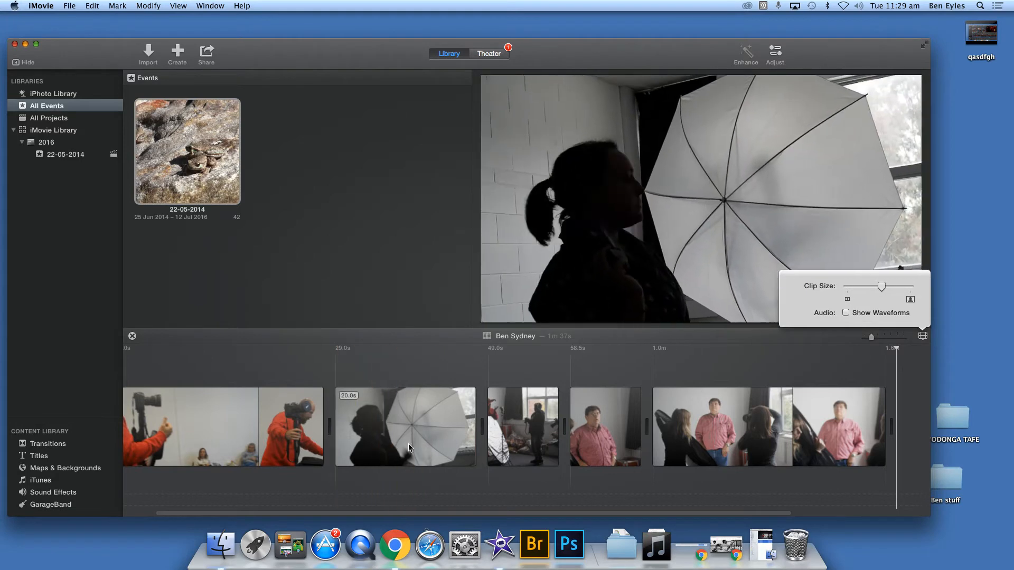
{"action": "left_click", "coordinate": [846, 312]}
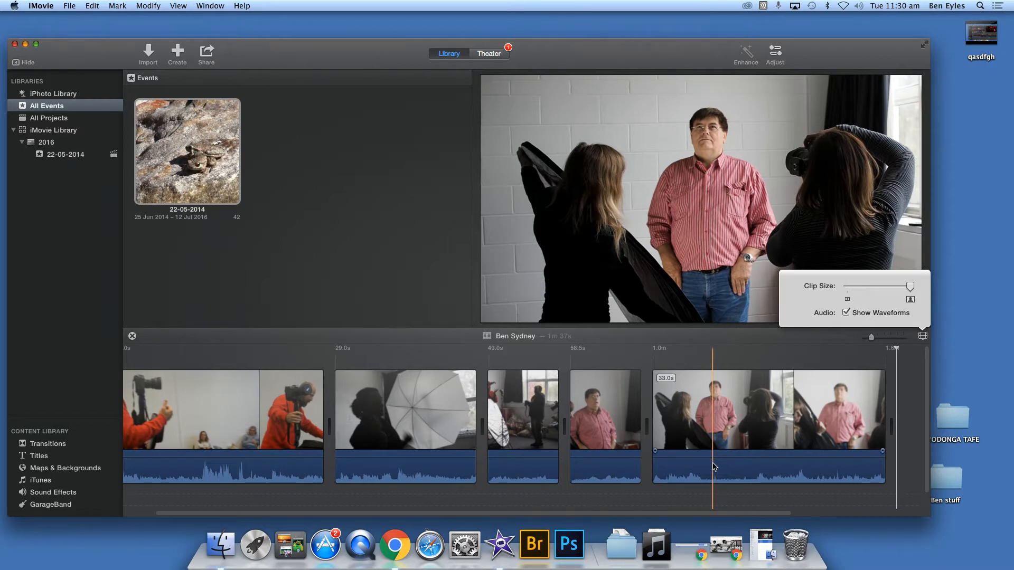
Reduce the timeline clip size to the minimum and close the view settings.
{"action": "mouse_move", "coordinate": [909, 288]}
{"action": "left_mouse_down"}
{"action": "mouse_move", "coordinate": [871, 289]}
{"action": "mouse_move", "coordinate": [910, 290]}
{"action": "left_mouse_up"}
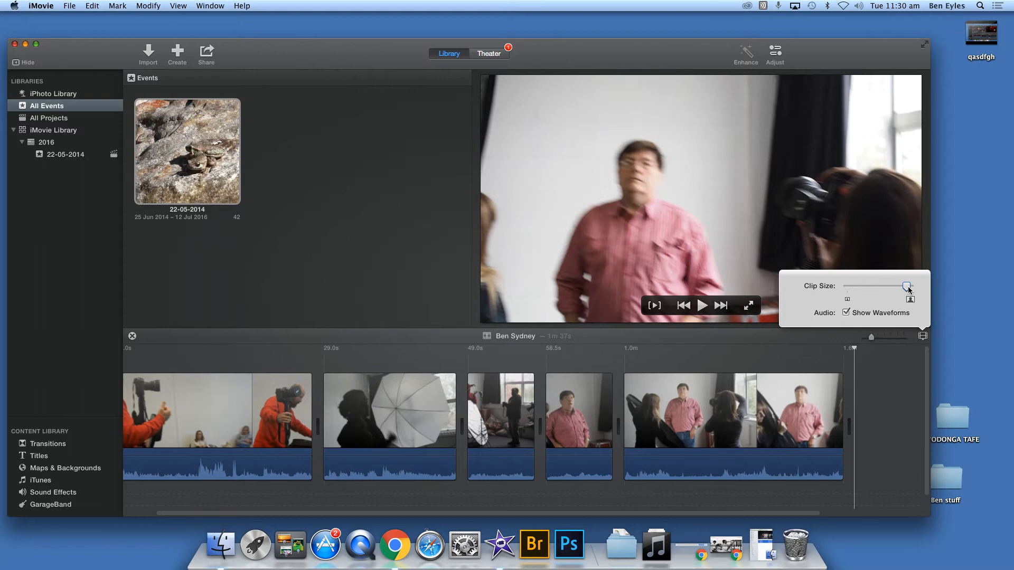
{"action": "left_click_drag", "start_coordinate": [908, 290], "coordinate": [847, 286]}
{"action": "left_click", "coordinate": [307, 422]}
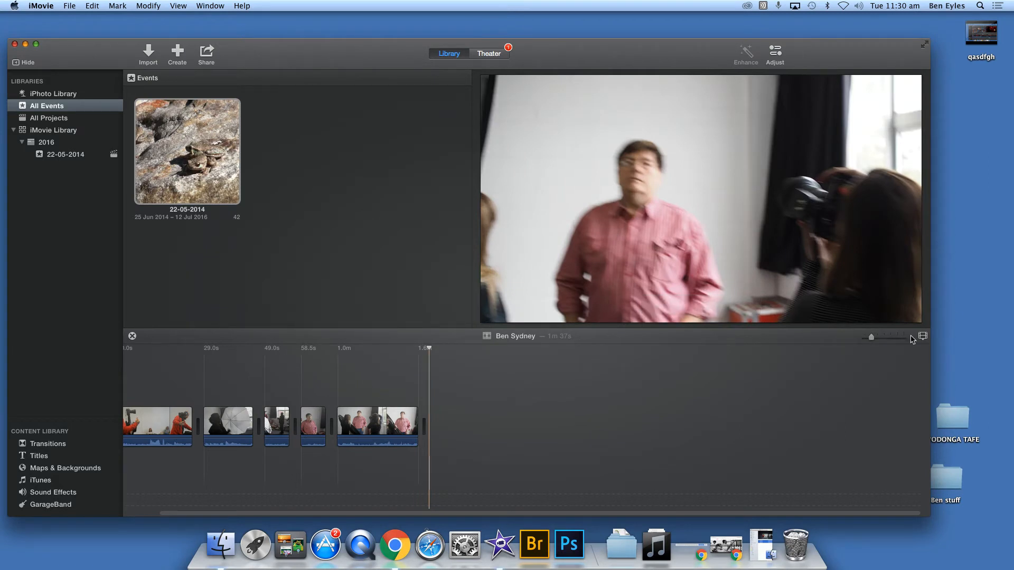
Zoom the timeline out fully and select the first, second and third clips in turn.
{"action": "left_click_drag", "start_coordinate": [872, 338], "coordinate": [835, 339]}
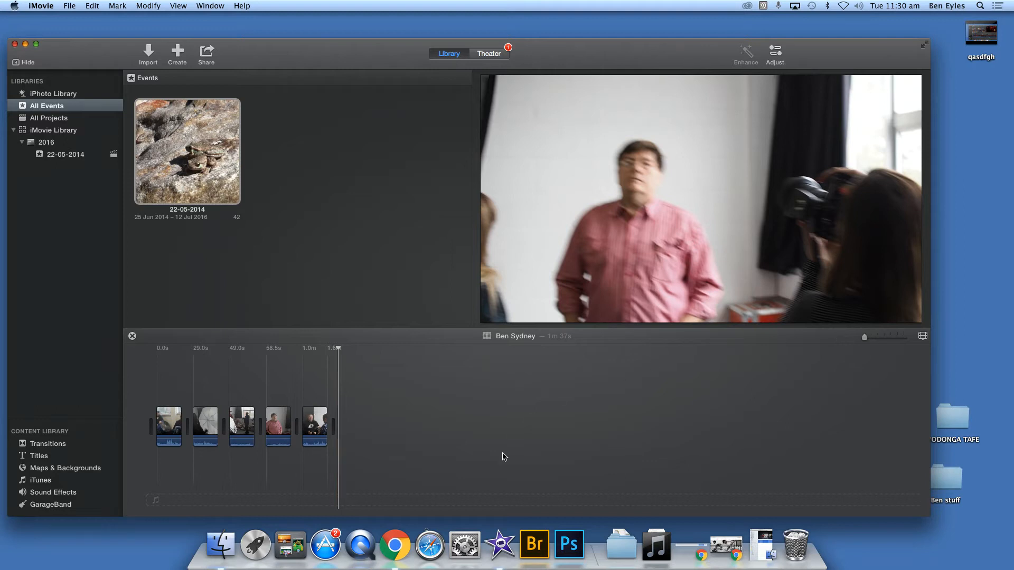
{"action": "left_click", "coordinate": [166, 427]}
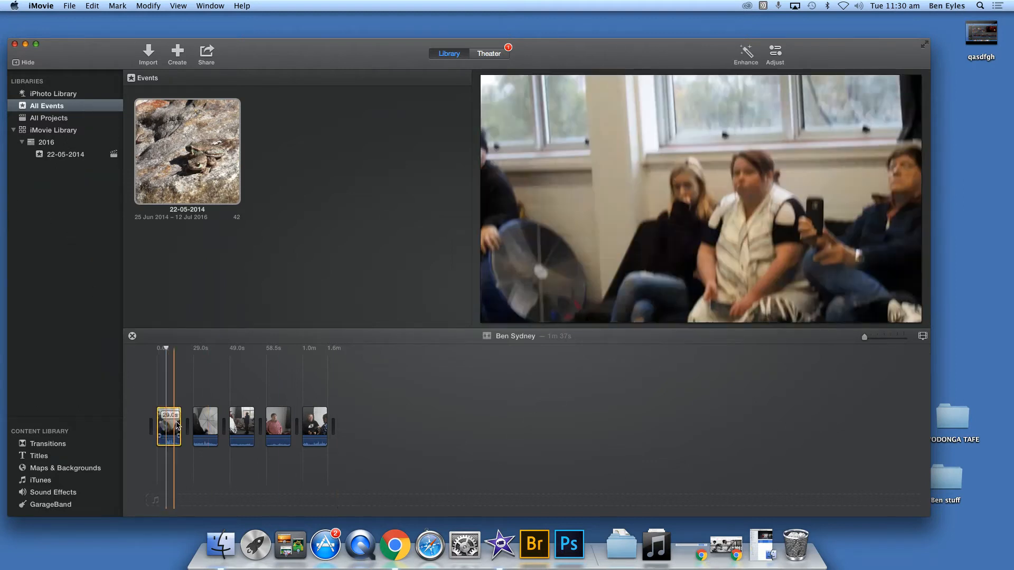
{"action": "left_click", "coordinate": [199, 427]}
{"action": "left_click", "coordinate": [243, 425]}
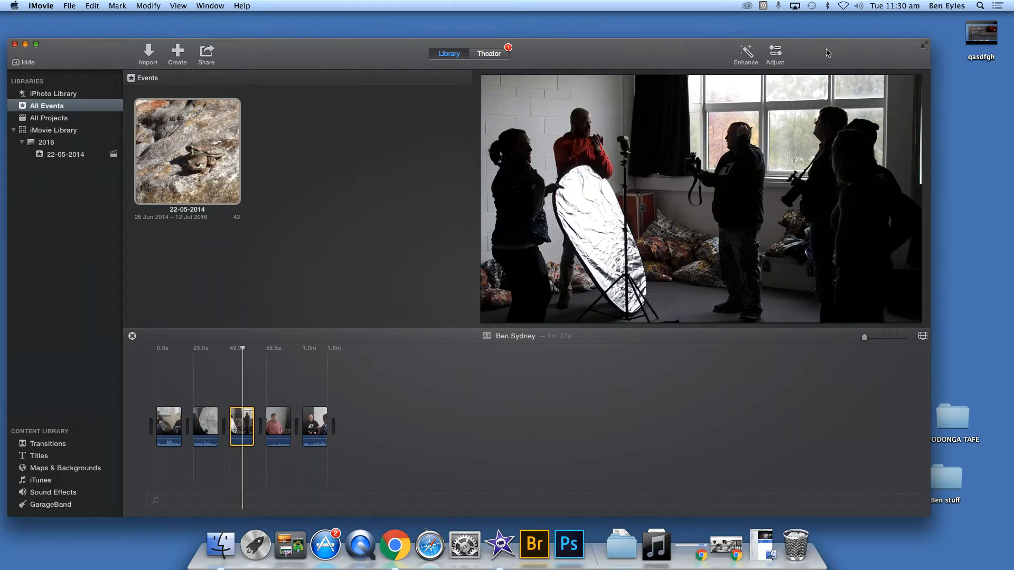
Zoom the timeline in fully and play part of the third clip.
{"action": "left_click_drag", "start_coordinate": [864, 338], "coordinate": [915, 341]}
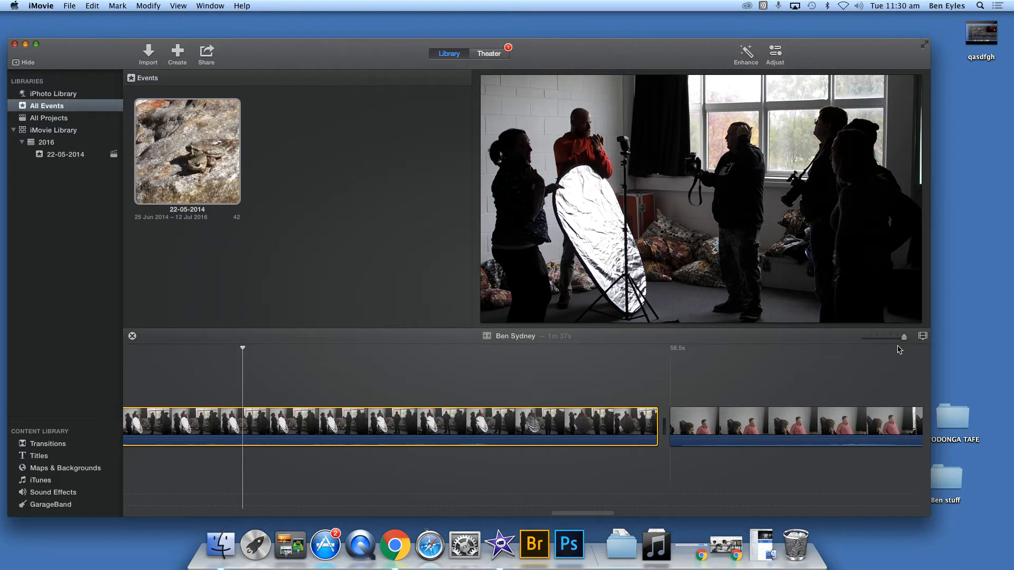
{"action": "key", "text": "space"}
{"action": "key", "text": "space"}
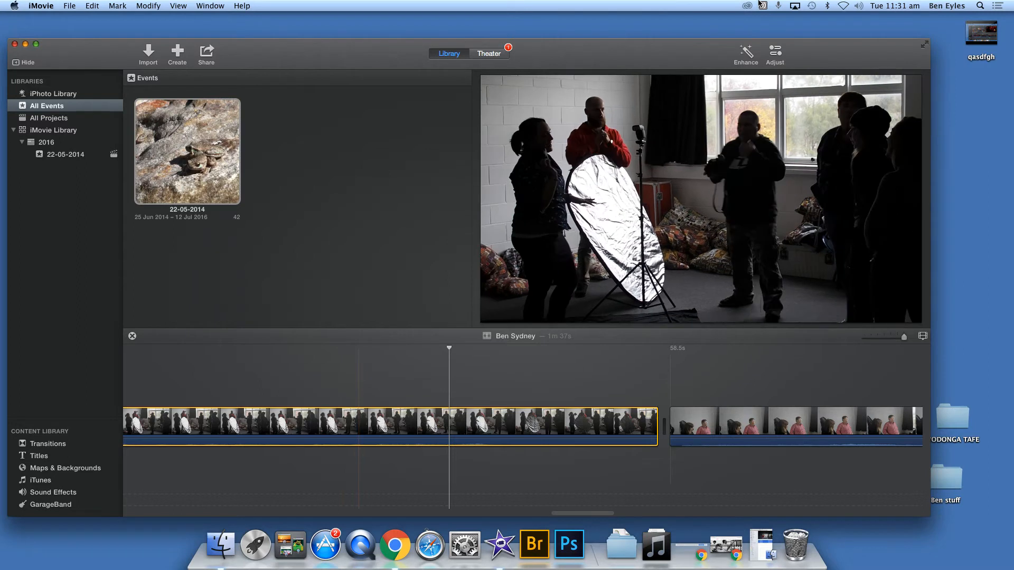
Enlarge the timeline clips to the maximum size, reduce them to nearly the minimum and close the view settings.
{"action": "left_click", "coordinate": [921, 337]}
{"action": "left_click_drag", "start_coordinate": [848, 286], "coordinate": [910, 286]}
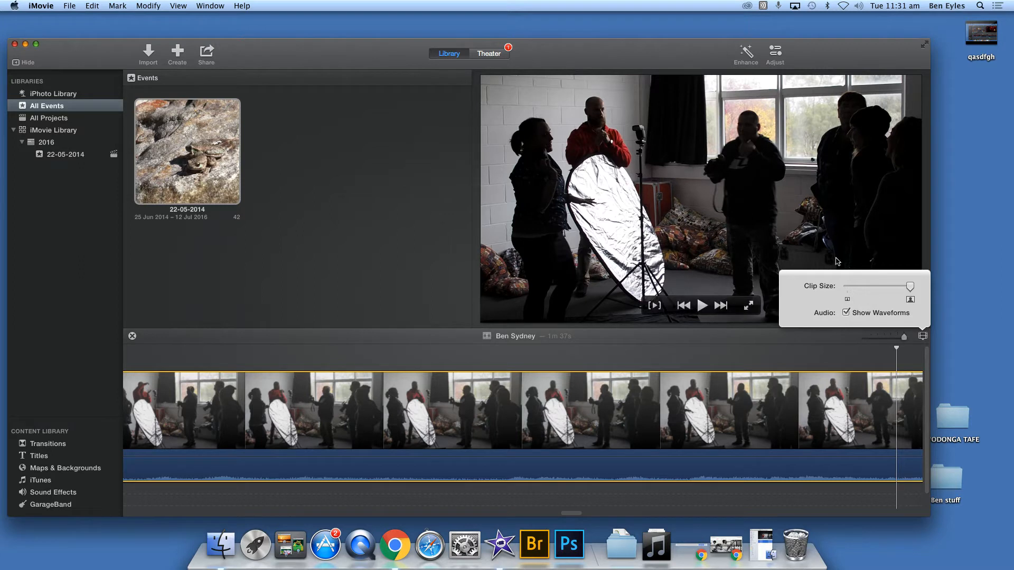
{"action": "left_click_drag", "start_coordinate": [910, 287], "coordinate": [853, 291]}
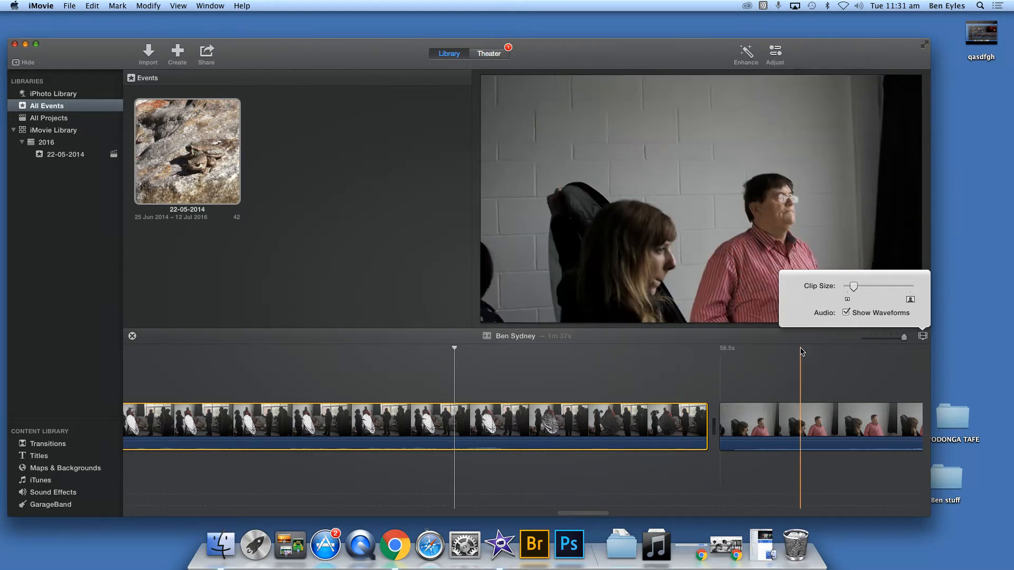
{"action": "left_click", "coordinate": [772, 338]}
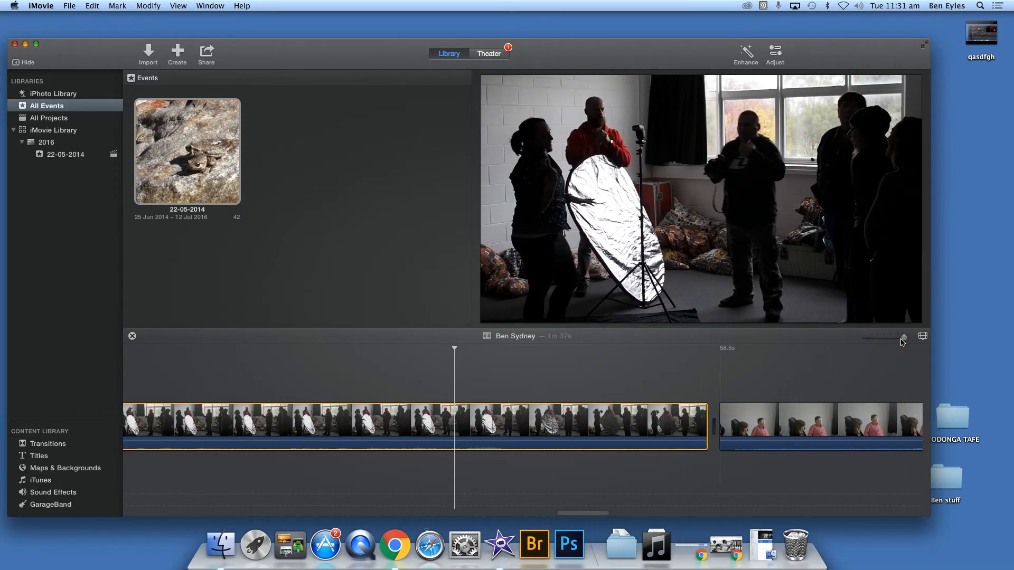
Zoom the timeline out slightly and play the third clip from its middle with the sound volume lowered.
{"action": "left_click_drag", "start_coordinate": [903, 336], "coordinate": [891, 336]}
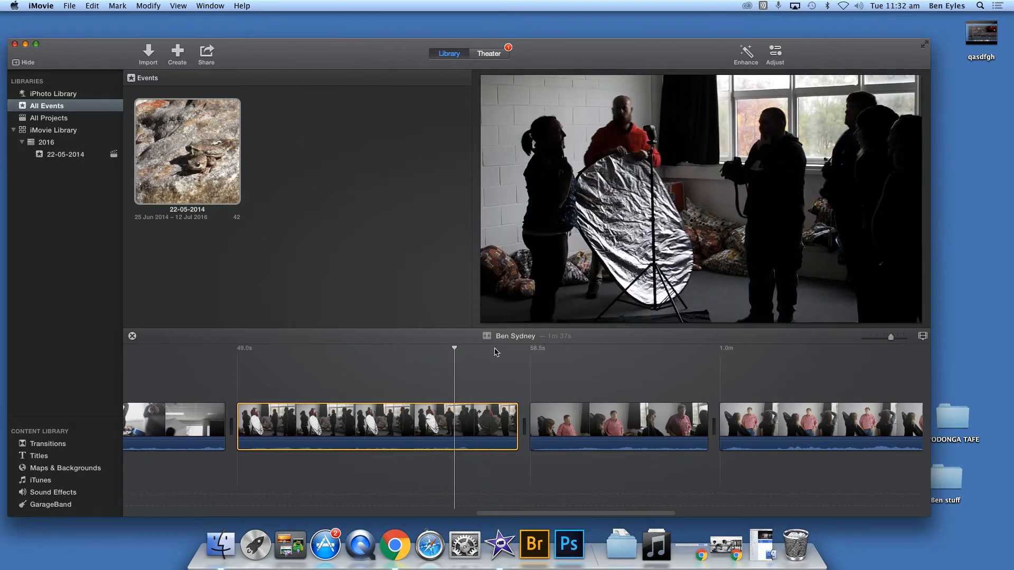
{"action": "left_click_drag", "start_coordinate": [454, 349], "coordinate": [366, 351]}
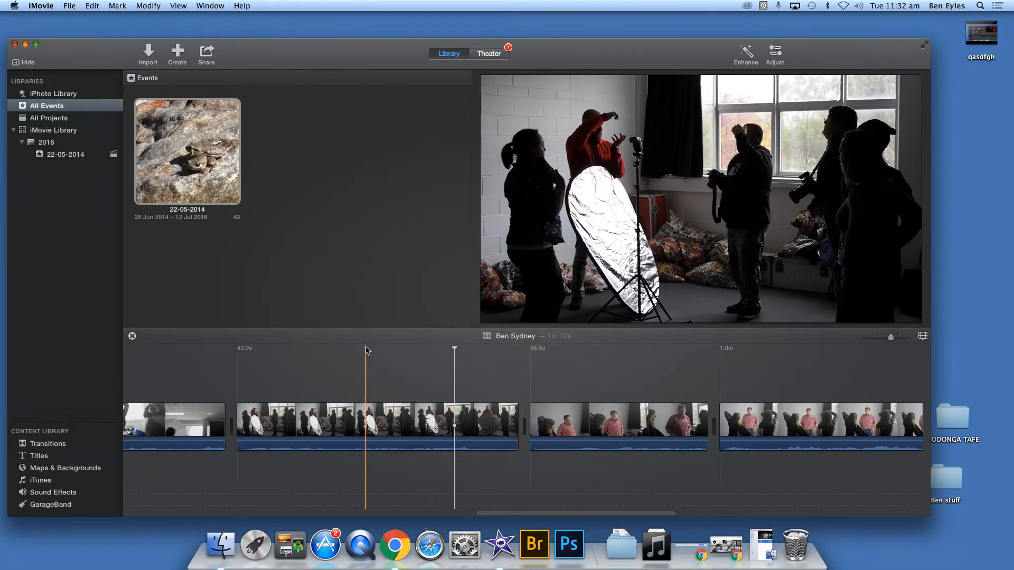
{"action": "key", "text": "space"}
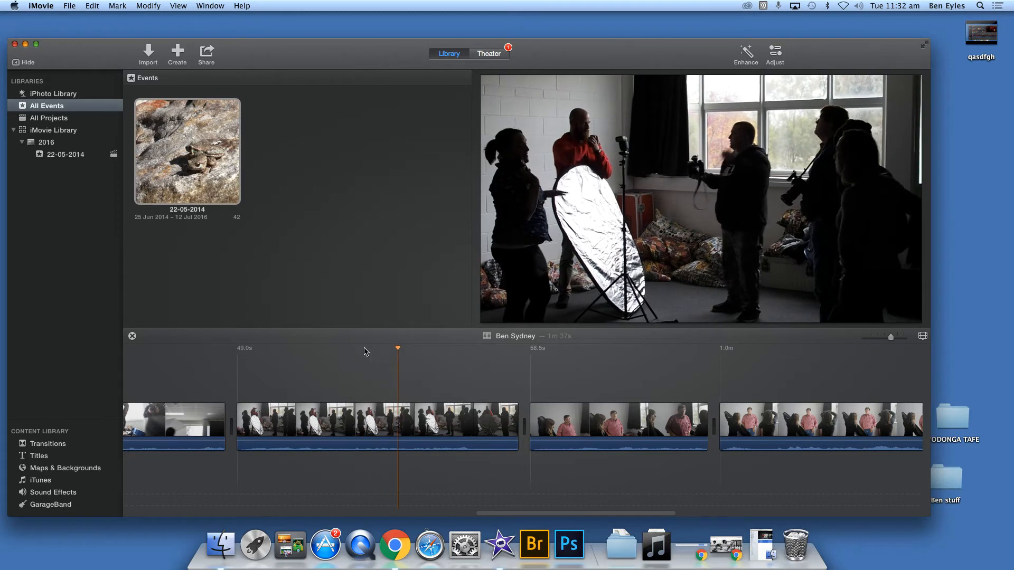
{"action": "key", "text": "XF86AudioLowerVolume"}
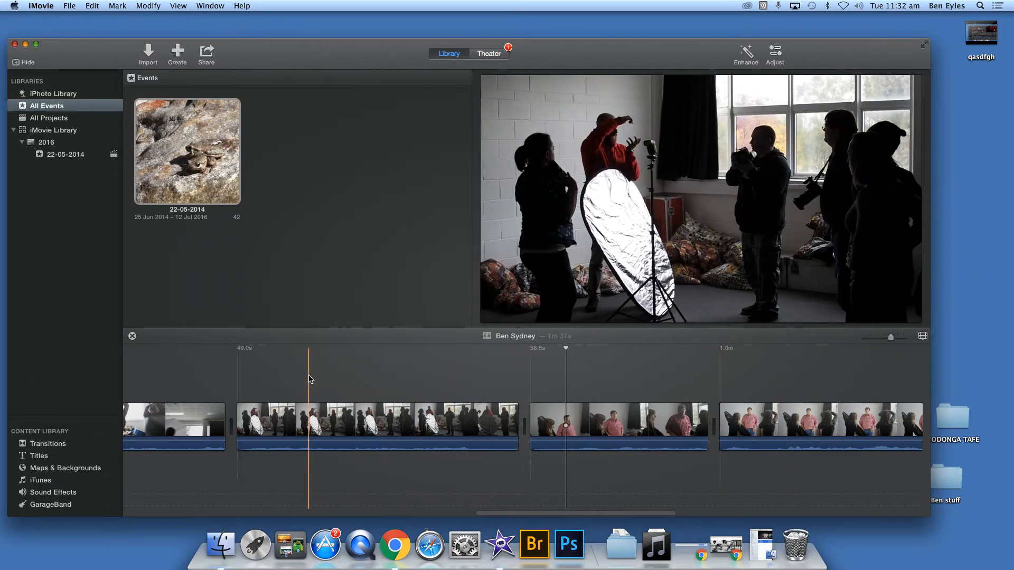
Move the playhead back and forth across the third, fourth and fifth clips to preview frames from each.
{"action": "left_click", "coordinate": [310, 379]}
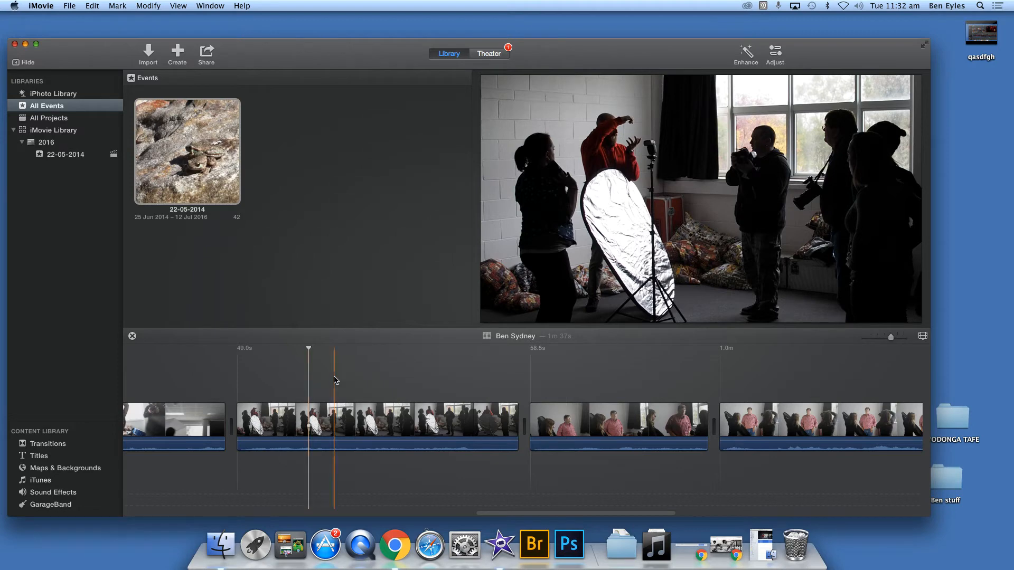
{"action": "left_click", "coordinate": [453, 380]}
{"action": "left_click", "coordinate": [607, 376]}
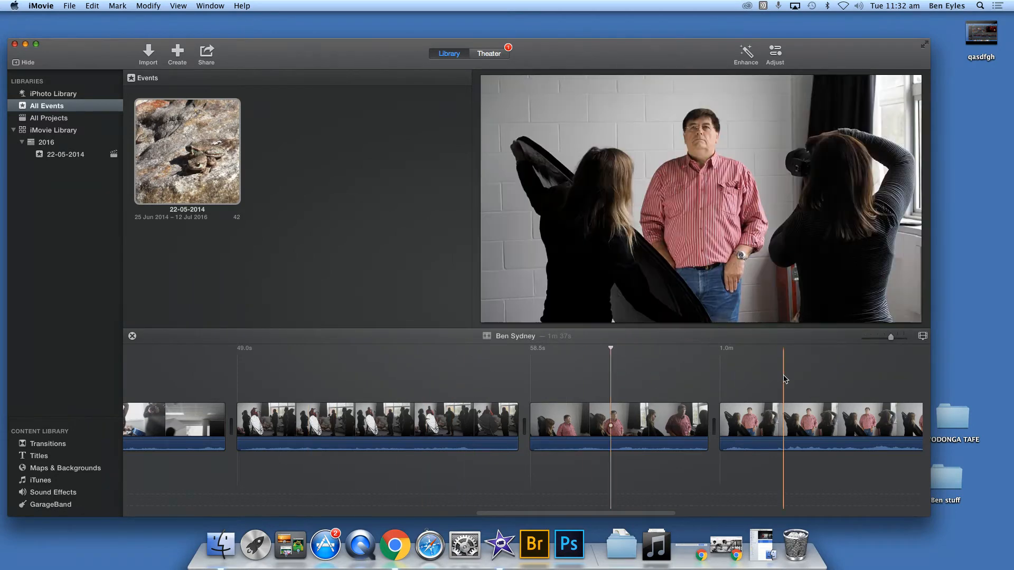
{"action": "left_click", "coordinate": [786, 354]}
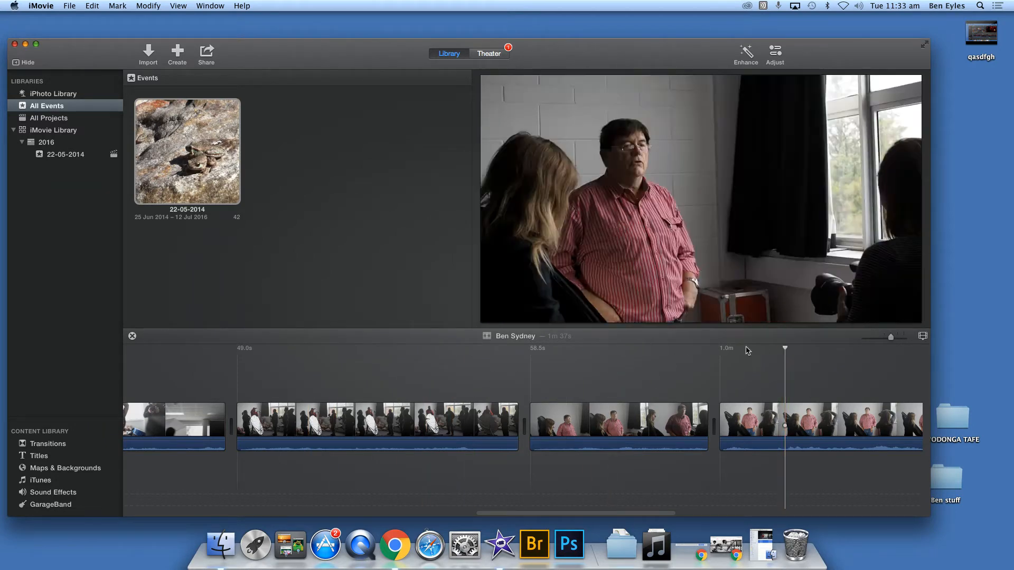
{"action": "left_click_drag", "start_coordinate": [786, 348], "coordinate": [621, 349]}
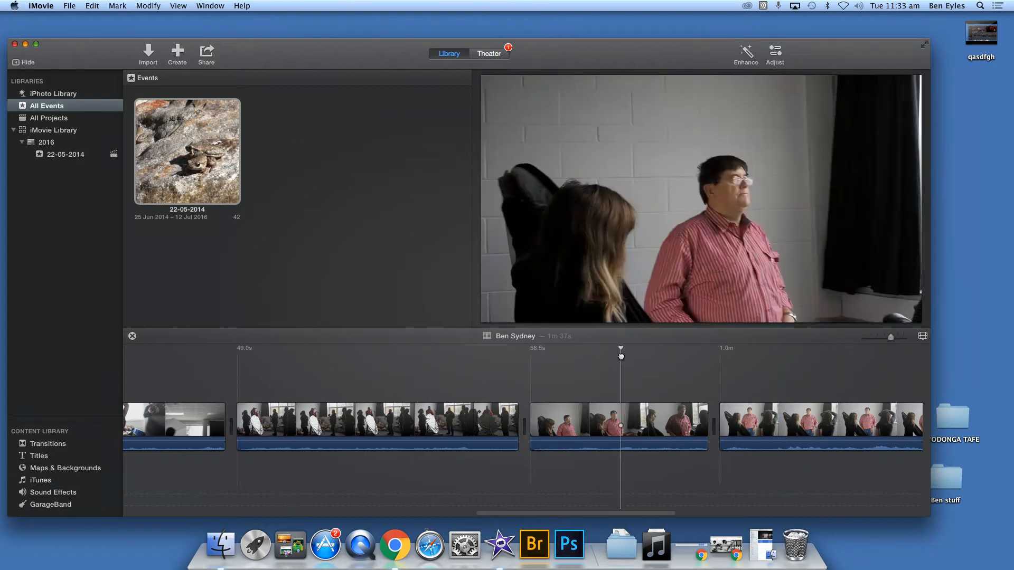
{"action": "left_click", "coordinate": [284, 368]}
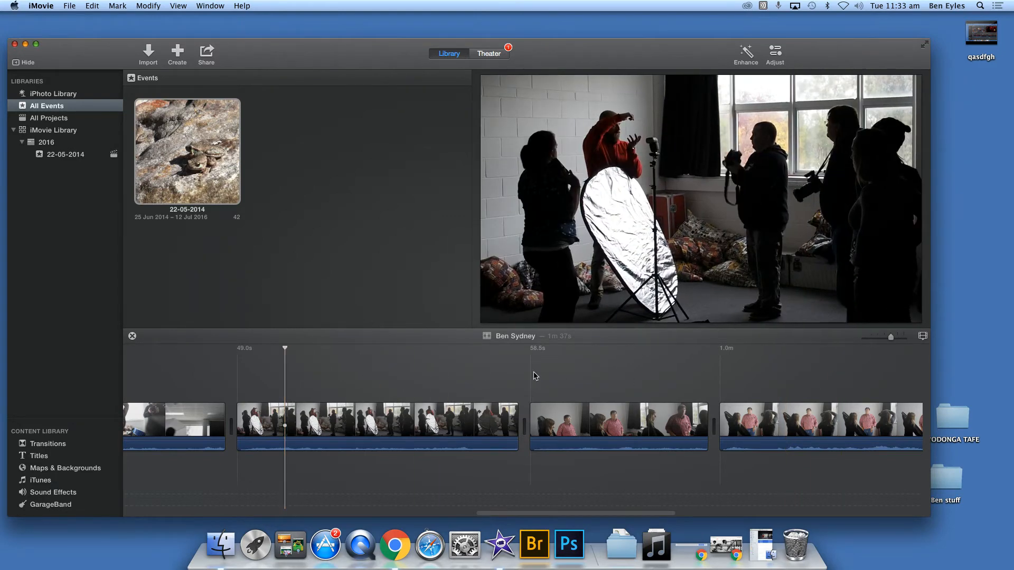
{"action": "left_click", "coordinate": [647, 377]}
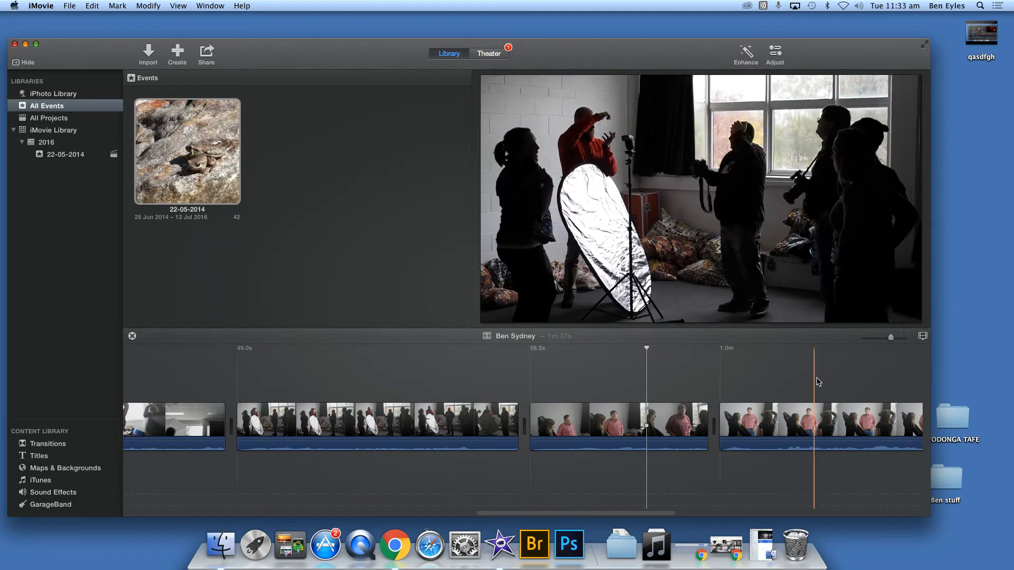
Play the fifth clip from near its beginning, and play the third clip from near its beginning.
{"action": "left_click", "coordinate": [791, 378]}
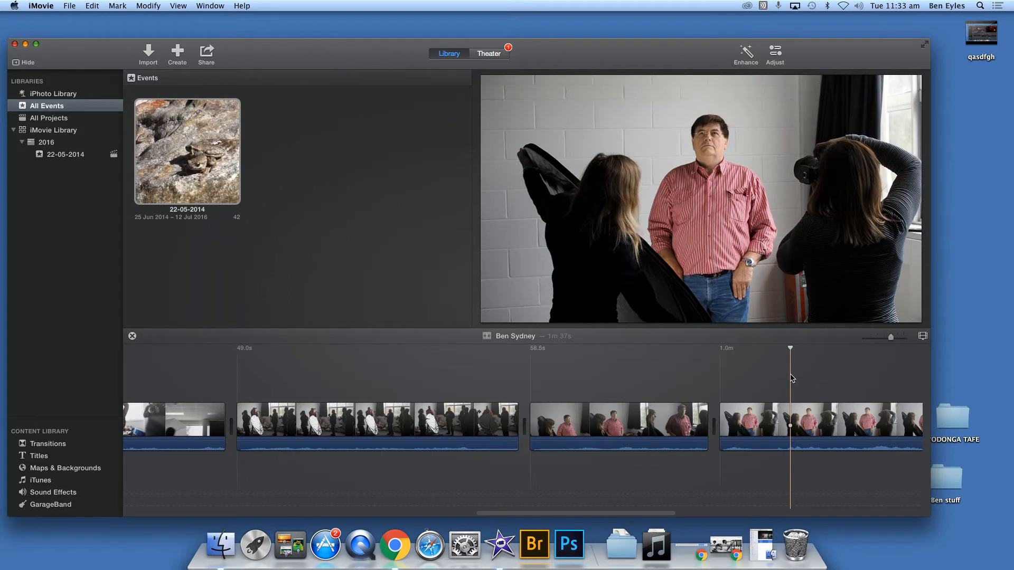
{"action": "key", "text": "space"}
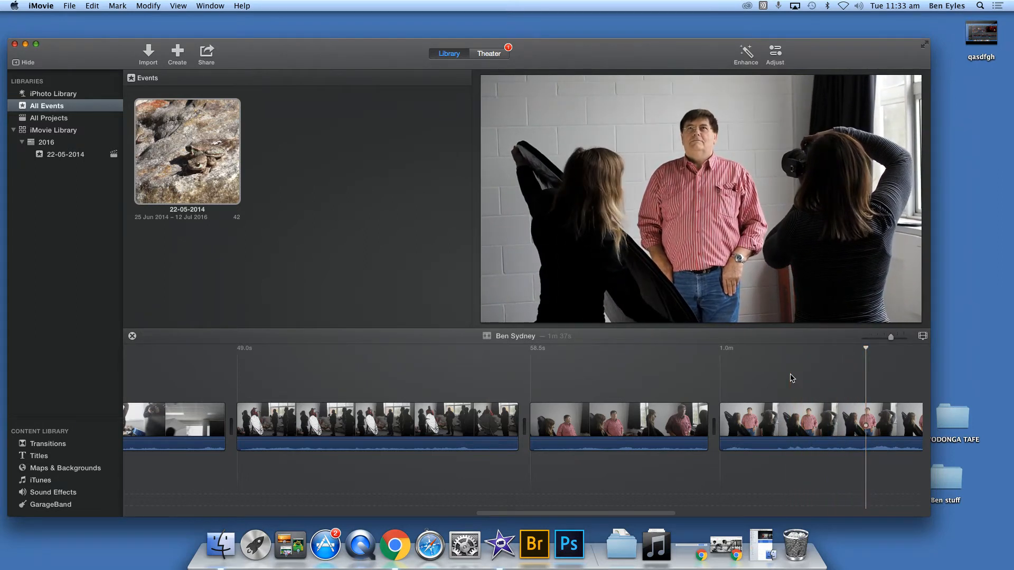
{"action": "left_click", "coordinate": [281, 371]}
{"action": "key", "text": "space"}
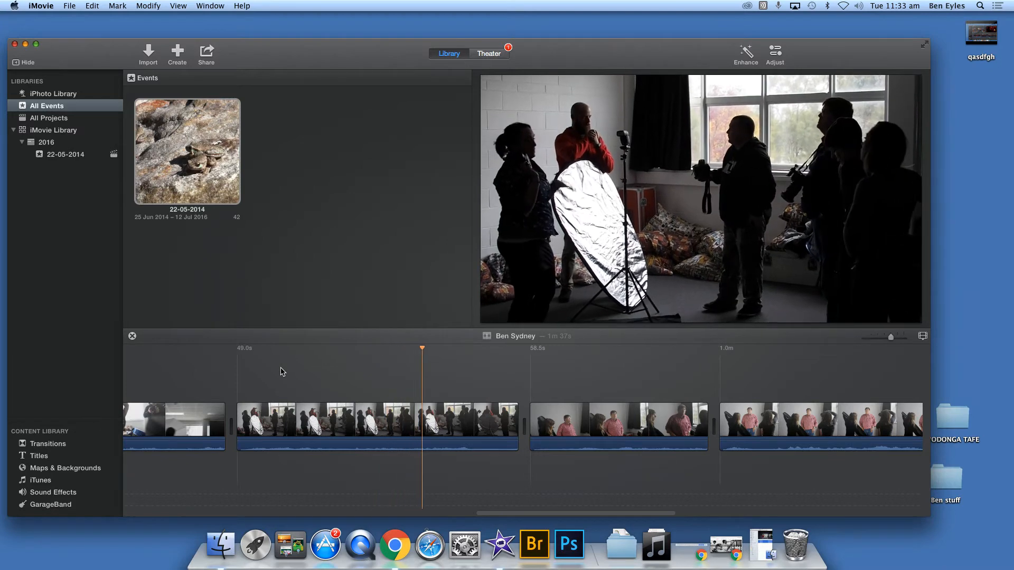
{"action": "key", "text": "space"}
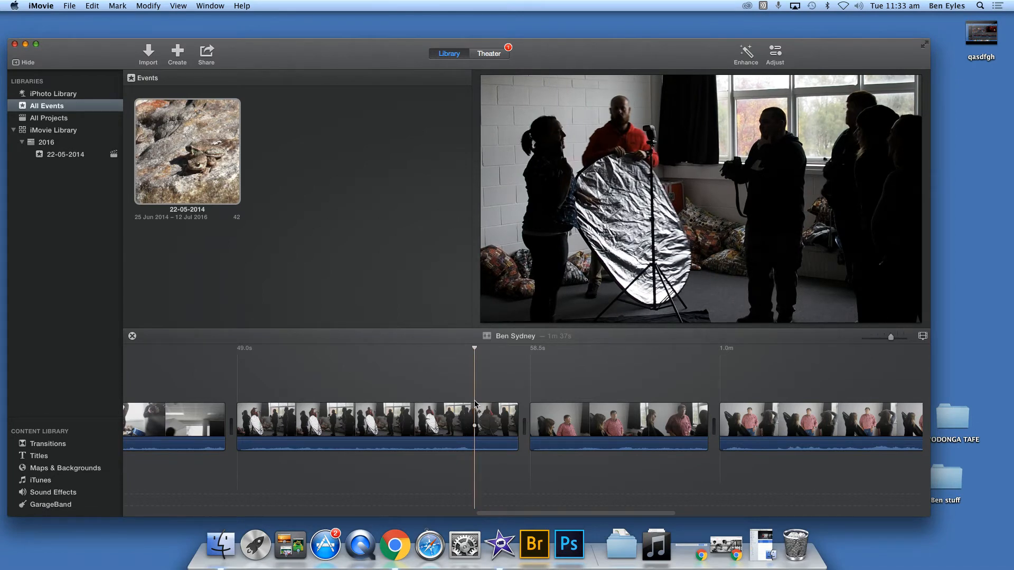
Zoom the timeline in fully and set the clip size to slightly below the middle of its range.
{"action": "mouse_move", "coordinate": [891, 337]}
{"action": "left_mouse_down"}
{"action": "mouse_move", "coordinate": [870, 338]}
{"action": "mouse_move", "coordinate": [906, 341]}
{"action": "left_mouse_up"}
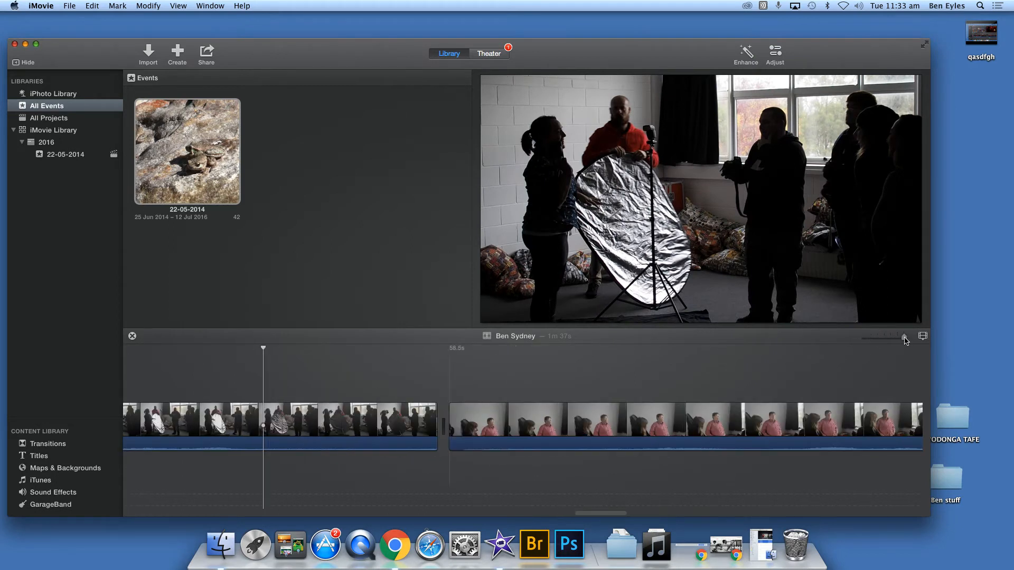
{"action": "left_click", "coordinate": [923, 336]}
{"action": "mouse_move", "coordinate": [856, 288]}
{"action": "left_mouse_down"}
{"action": "mouse_move", "coordinate": [912, 287]}
{"action": "mouse_move", "coordinate": [857, 290]}
{"action": "mouse_move", "coordinate": [873, 289]}
{"action": "left_mouse_up"}
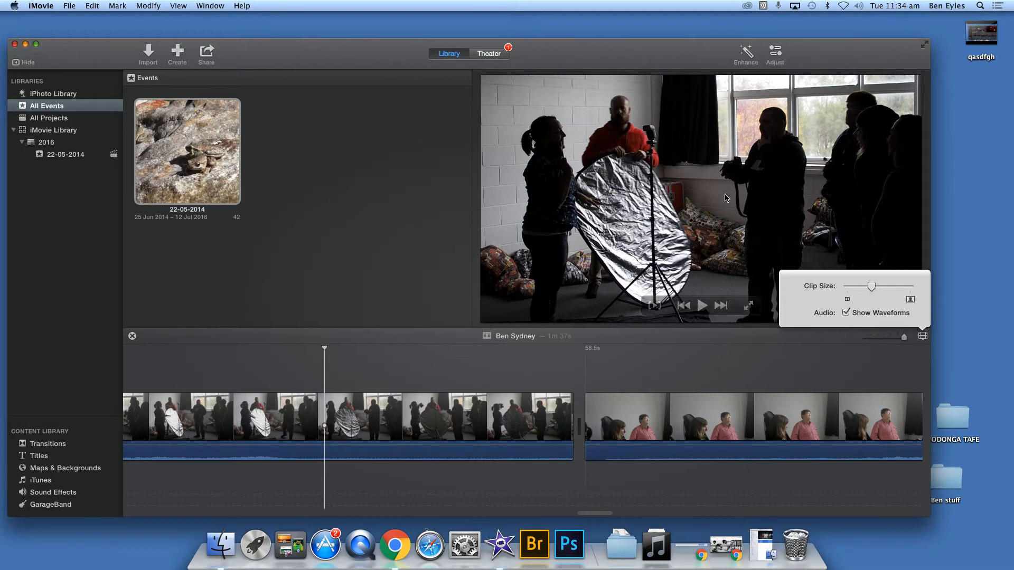
{"action": "left_click", "coordinate": [815, 339]}
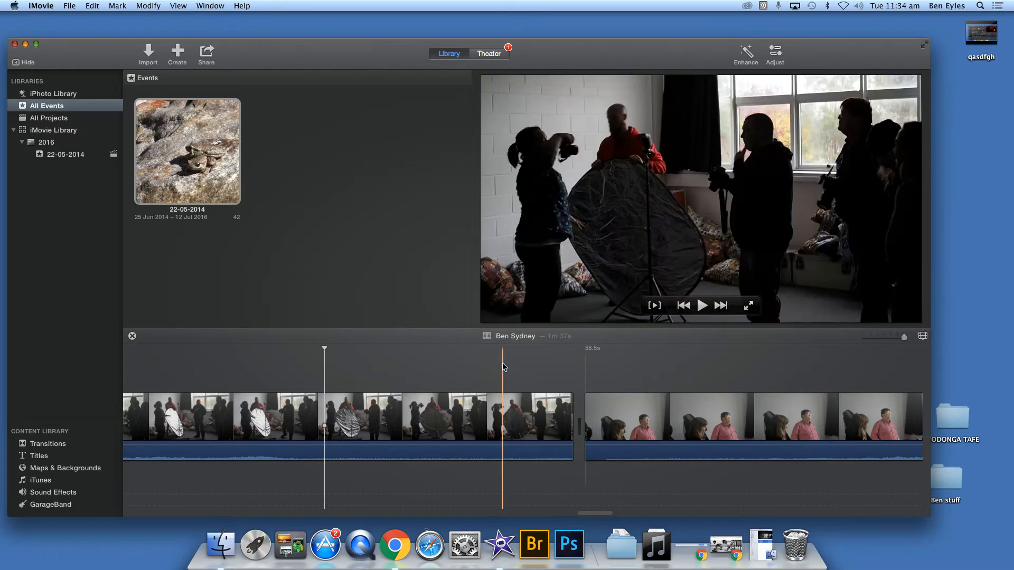
Select the second clip (20.0s) with the playhead on the frame of the woman holding a camera to her face.
{"action": "left_click_drag", "start_coordinate": [595, 517], "coordinate": [508, 516]}
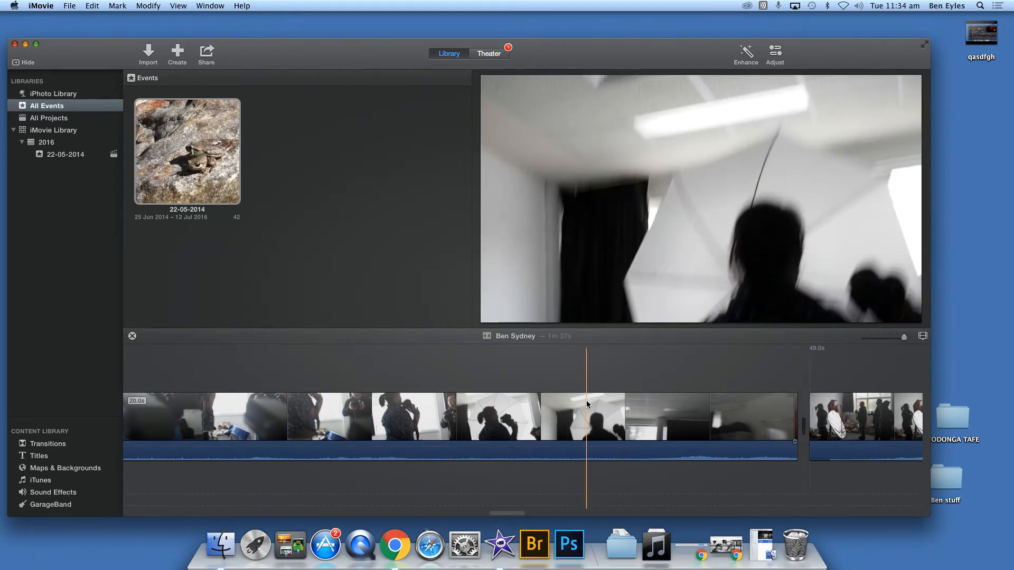
{"action": "mouse_move", "coordinate": [507, 516]}
{"action": "left_mouse_down"}
{"action": "mouse_move", "coordinate": [539, 517]}
{"action": "mouse_move", "coordinate": [502, 517]}
{"action": "left_mouse_up"}
{"action": "left_click", "coordinate": [547, 415]}
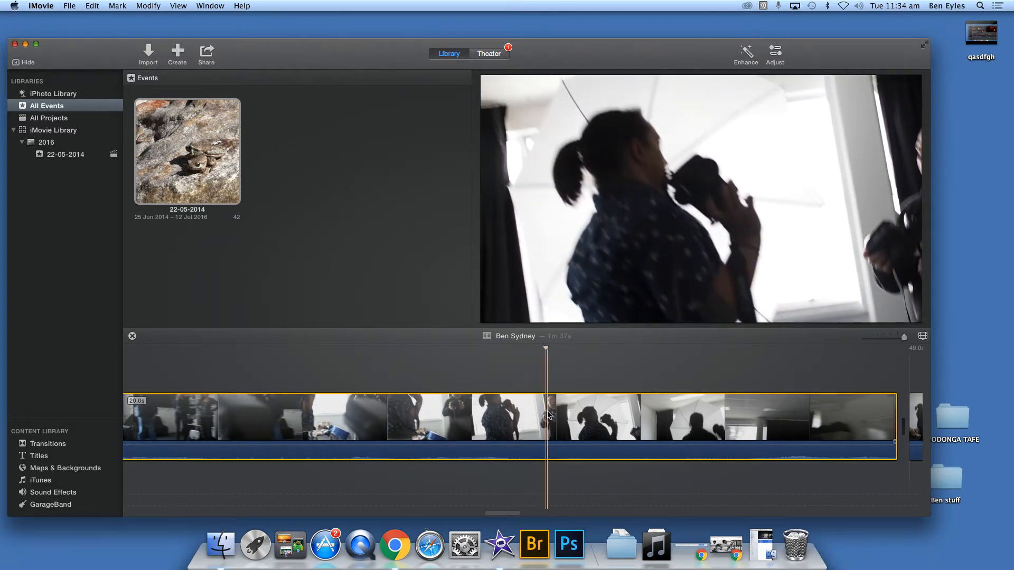
Trim the second clip's end back to the playhead, and extend it out again to its full 20.0 s length.
{"action": "left_click", "coordinate": [896, 419]}
{"action": "left_click_drag", "start_coordinate": [897, 418], "coordinate": [548, 421]}
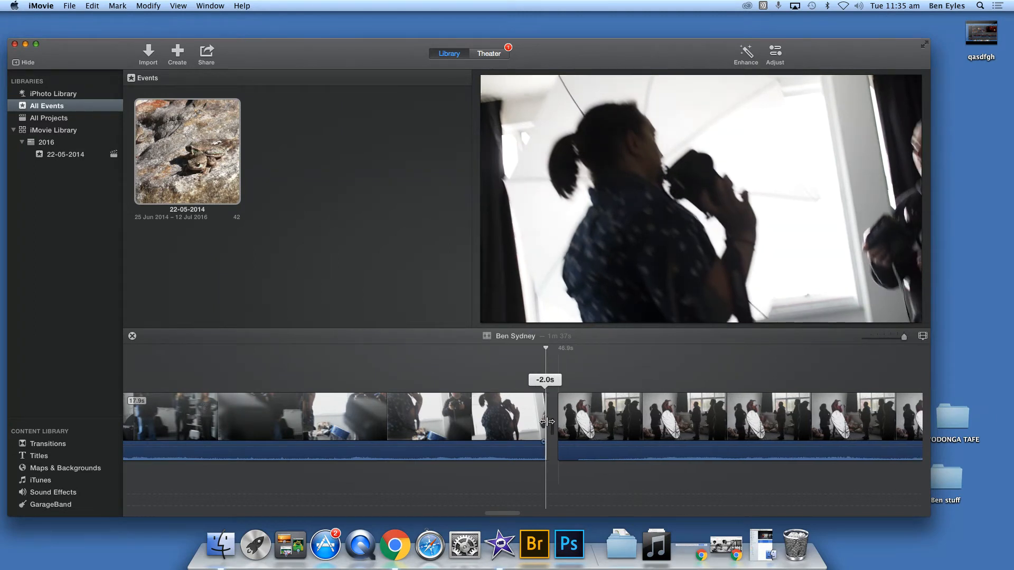
{"action": "left_click_drag", "start_coordinate": [547, 421], "coordinate": [547, 422]}
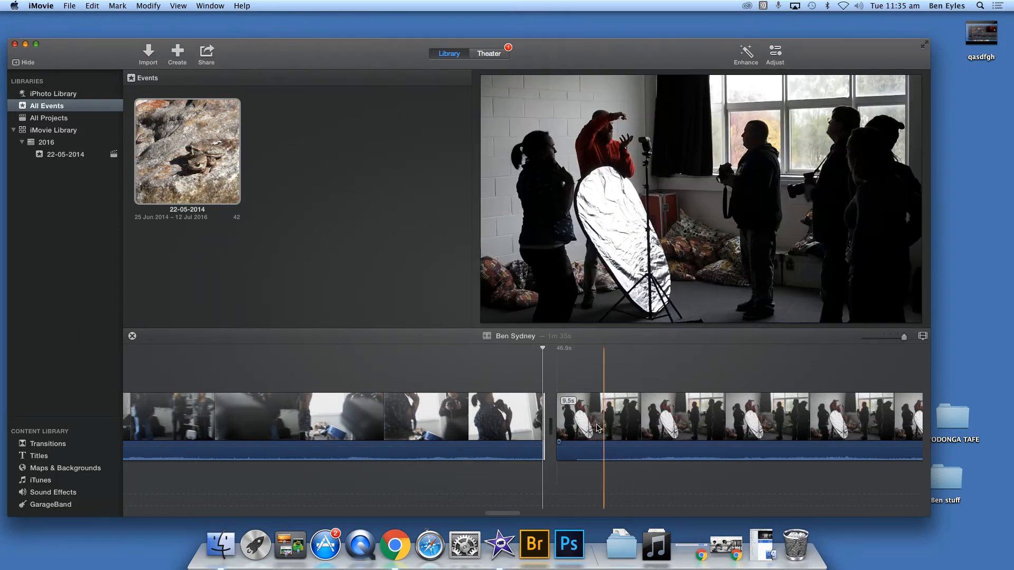
{"action": "left_click_drag", "start_coordinate": [543, 416], "coordinate": [926, 413]}
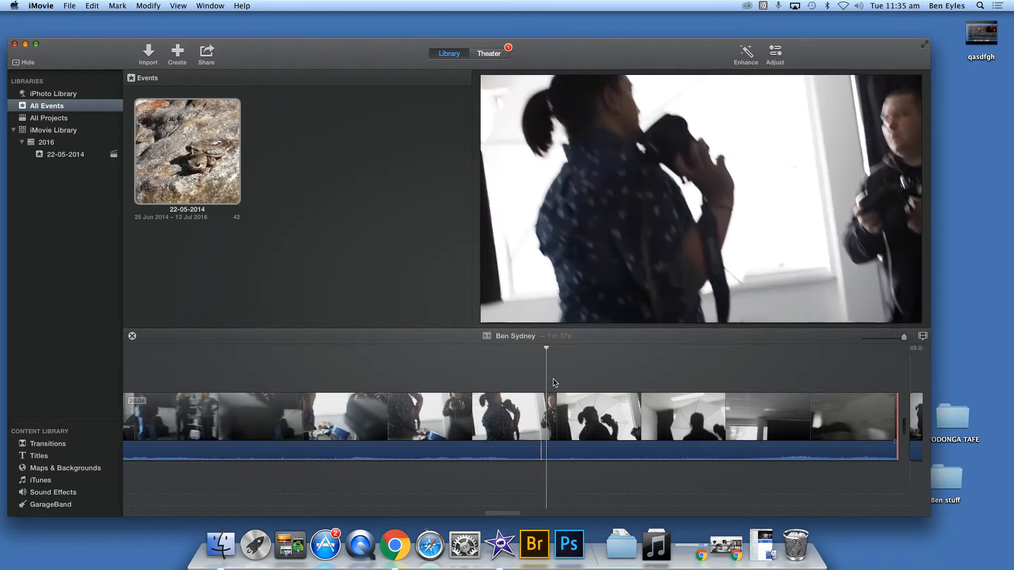
Split the second clip about 1.0 s before its end, where the ceiling comes into view.
{"action": "right_click", "coordinate": [581, 403]}
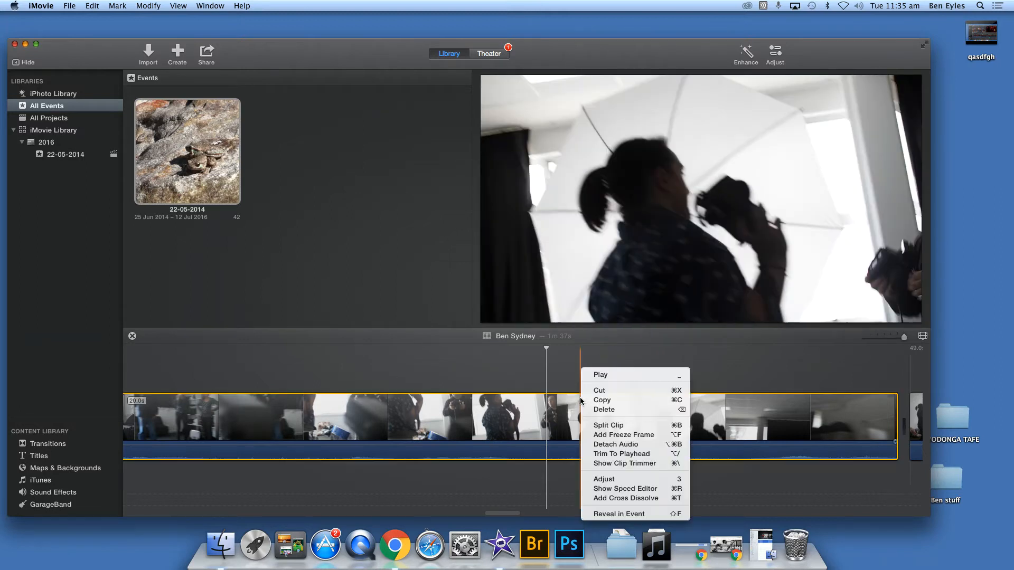
{"action": "left_click", "coordinate": [538, 375]}
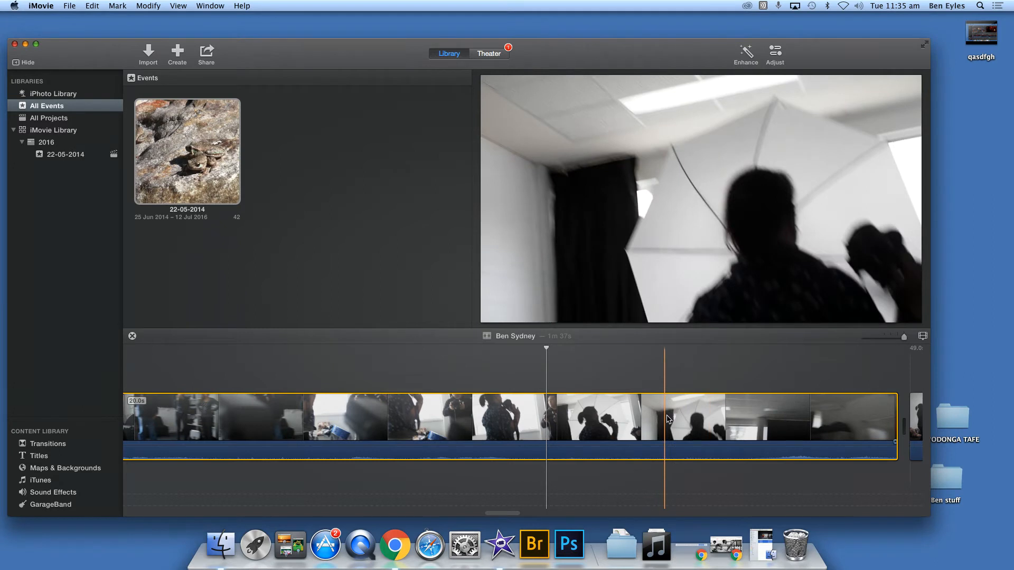
{"action": "left_click", "coordinate": [722, 421]}
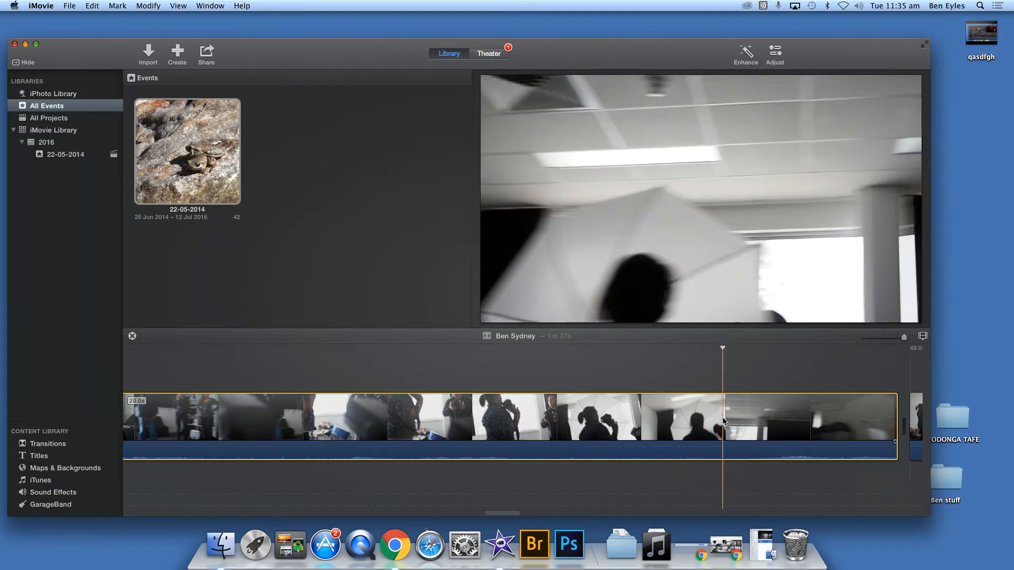
{"action": "right_click", "coordinate": [724, 421]}
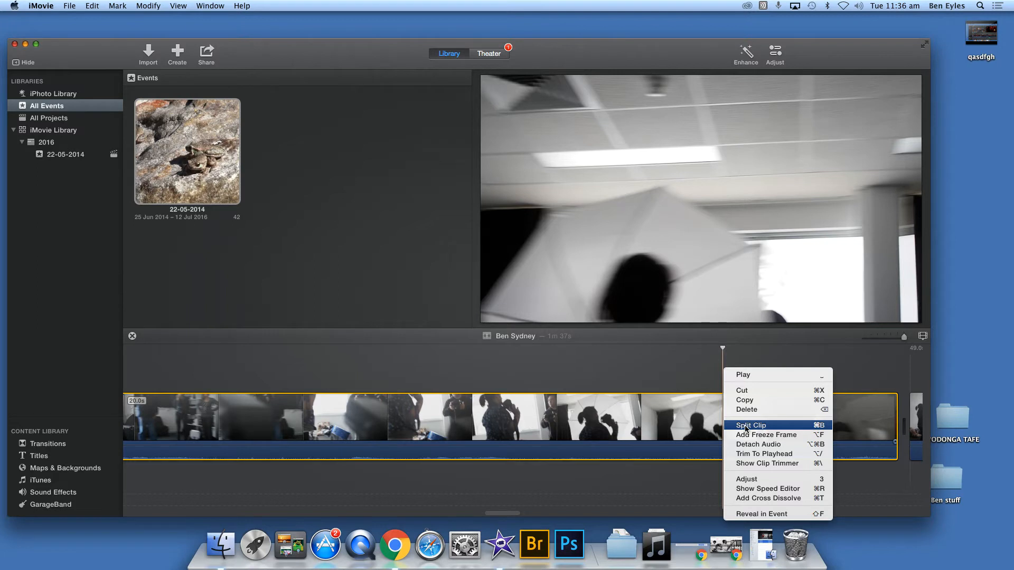
{"action": "left_click", "coordinate": [746, 426]}
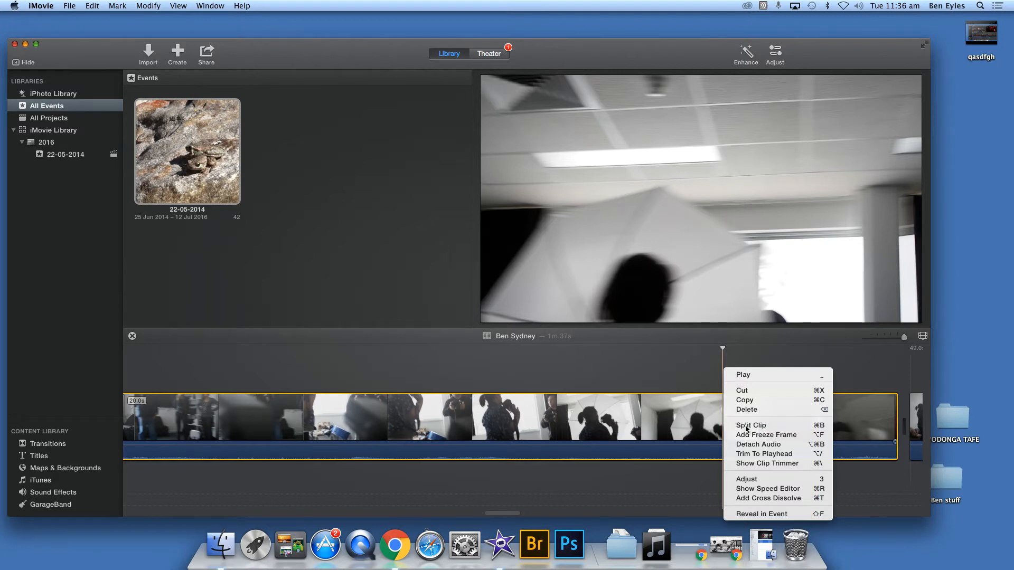
{"action": "left_click", "coordinate": [743, 423]}
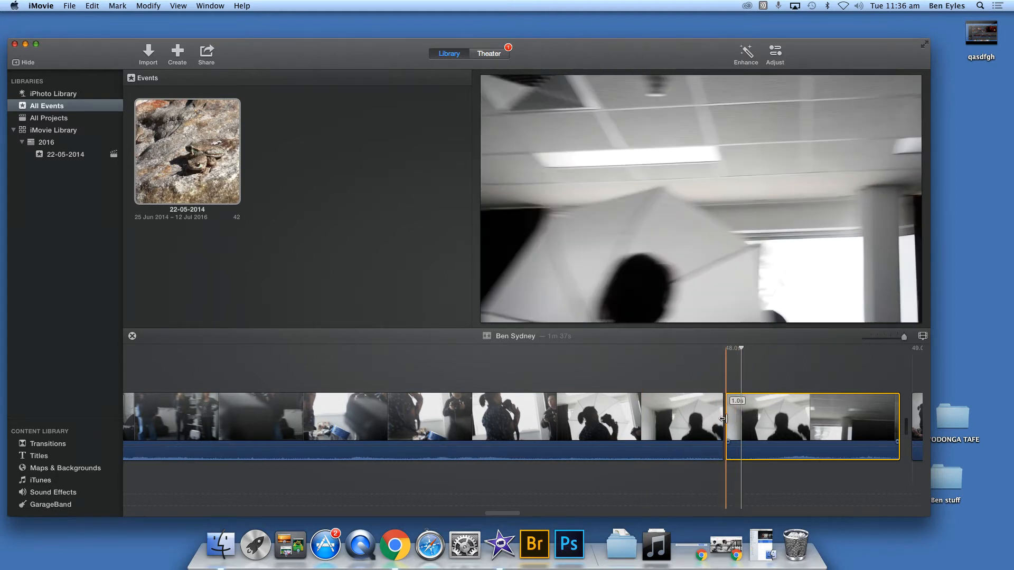
Try extending the start of the 1.0 s split piece to about 2.2 s, play it, and undo the extension.
{"action": "left_click", "coordinate": [666, 421]}
{"action": "left_click", "coordinate": [763, 420]}
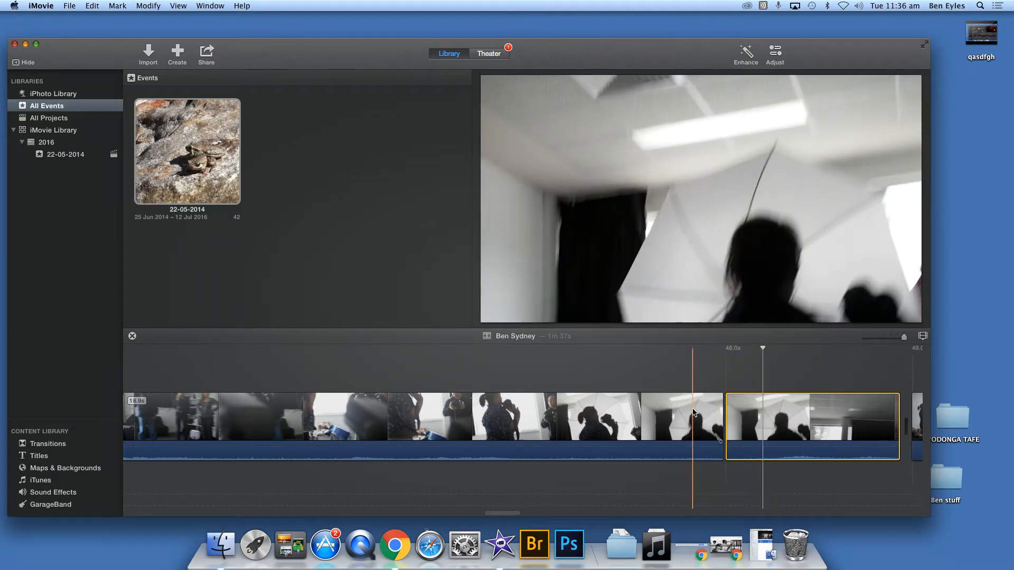
{"action": "left_click", "coordinate": [724, 421]}
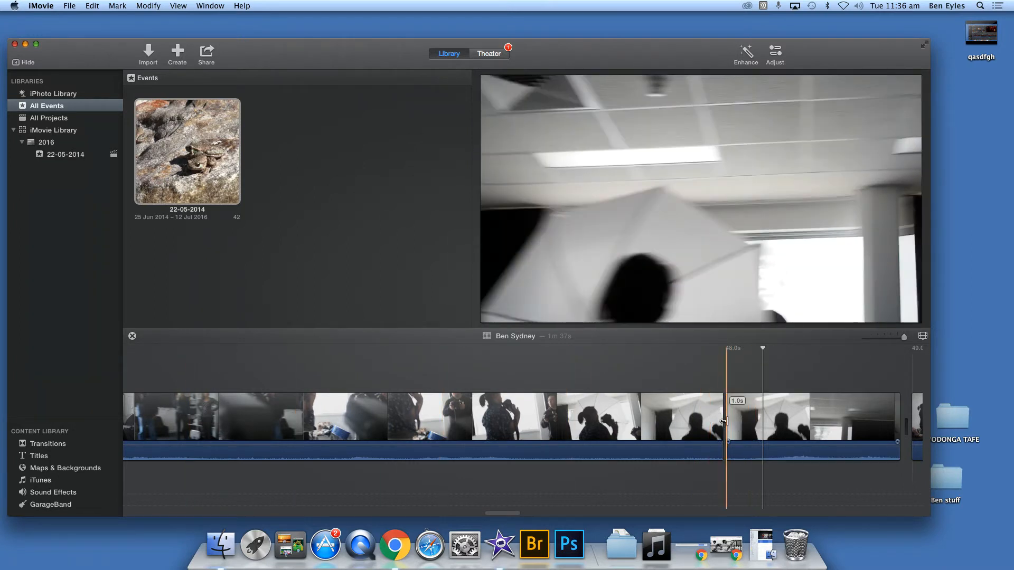
{"action": "left_click_drag", "start_coordinate": [724, 421], "coordinate": [508, 410]}
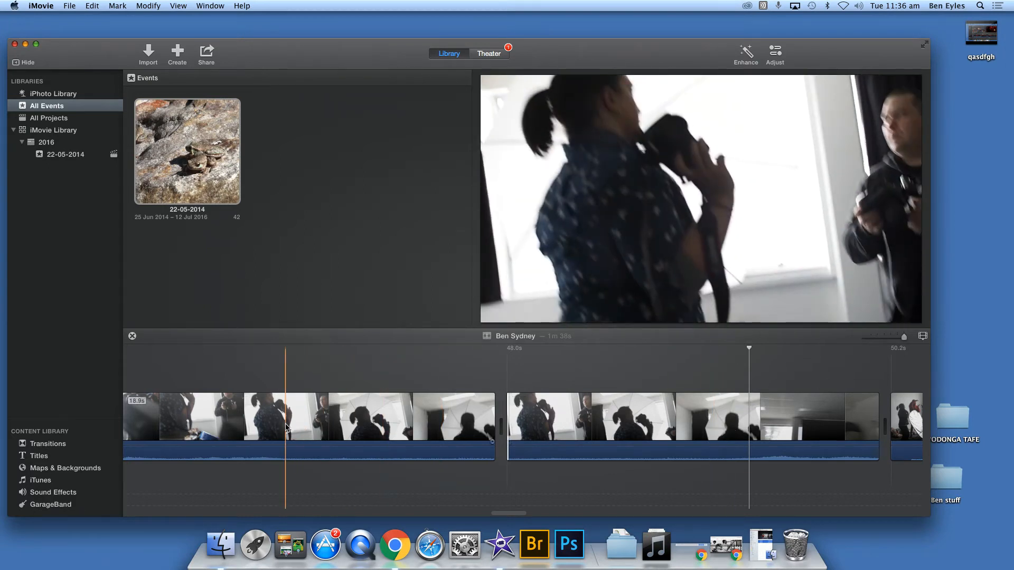
{"action": "key", "text": "space"}
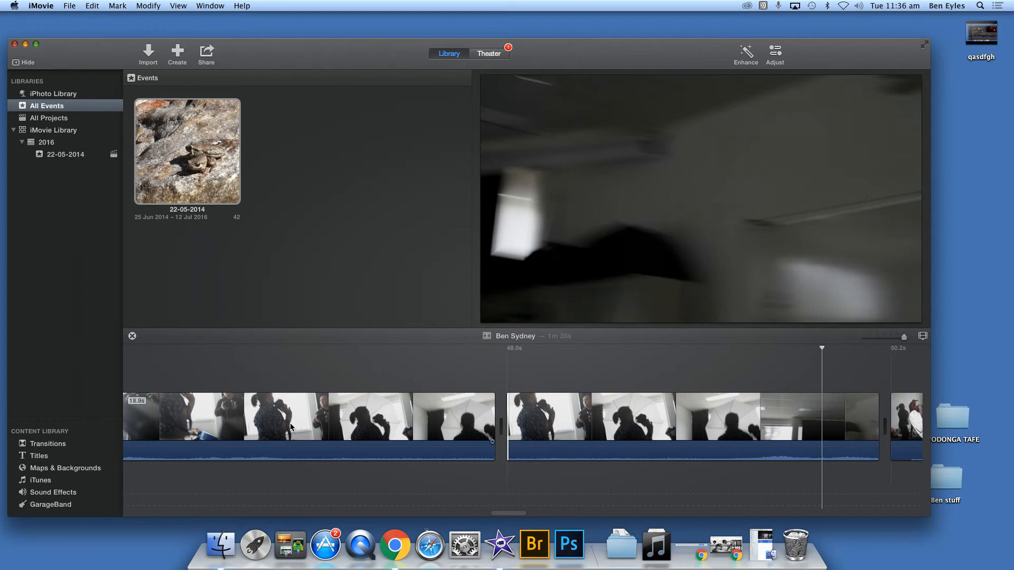
{"action": "key", "text": "super+z"}
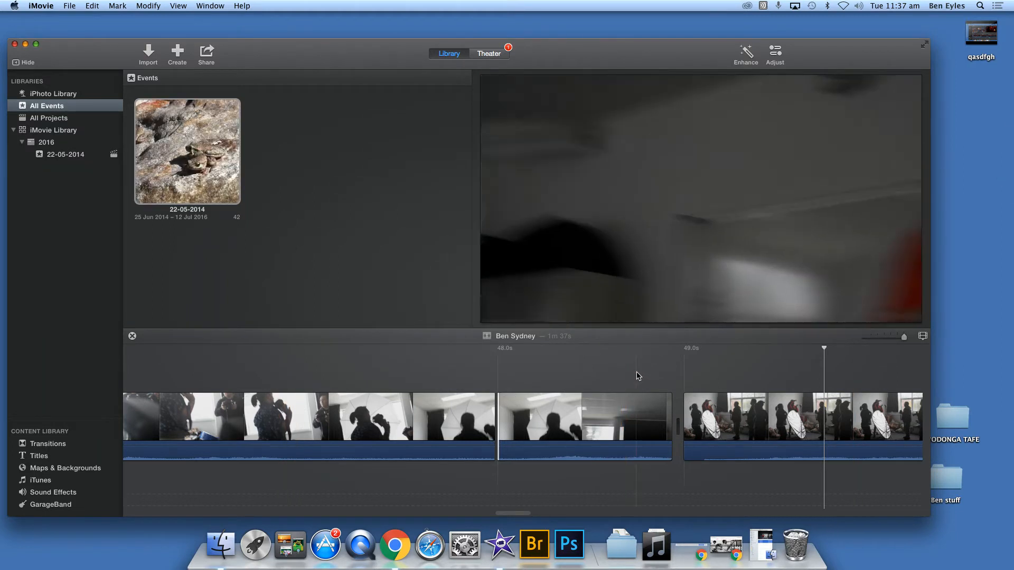
Play part of the 18.9 s umbrella clip and split it about 6.4 s from its start.
{"action": "left_click_drag", "start_coordinate": [904, 337], "coordinate": [884, 341]}
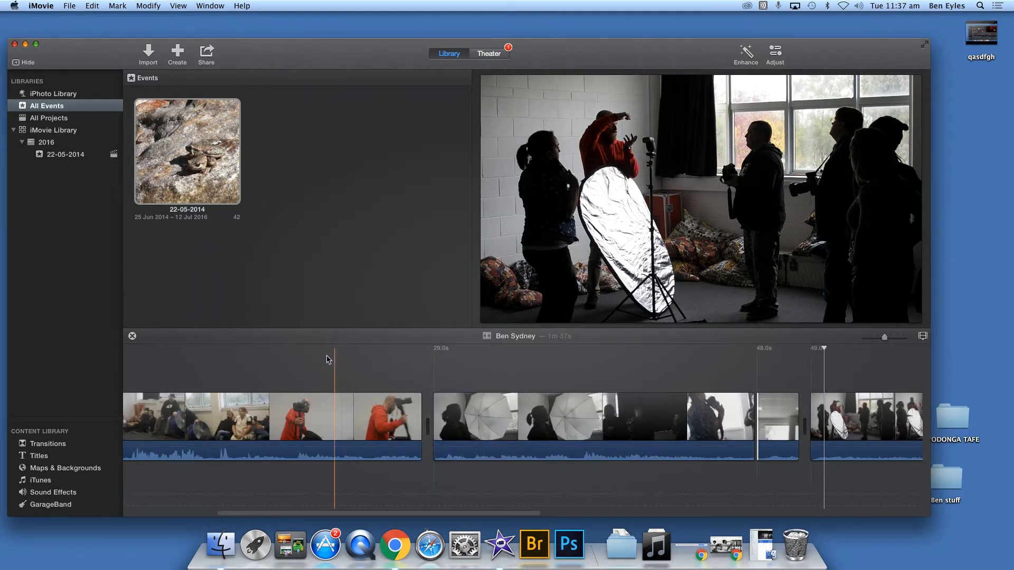
{"action": "left_click", "coordinate": [527, 415]}
{"action": "left_click", "coordinate": [574, 415]}
{"action": "left_click", "coordinate": [540, 416]}
{"action": "key", "text": "space"}
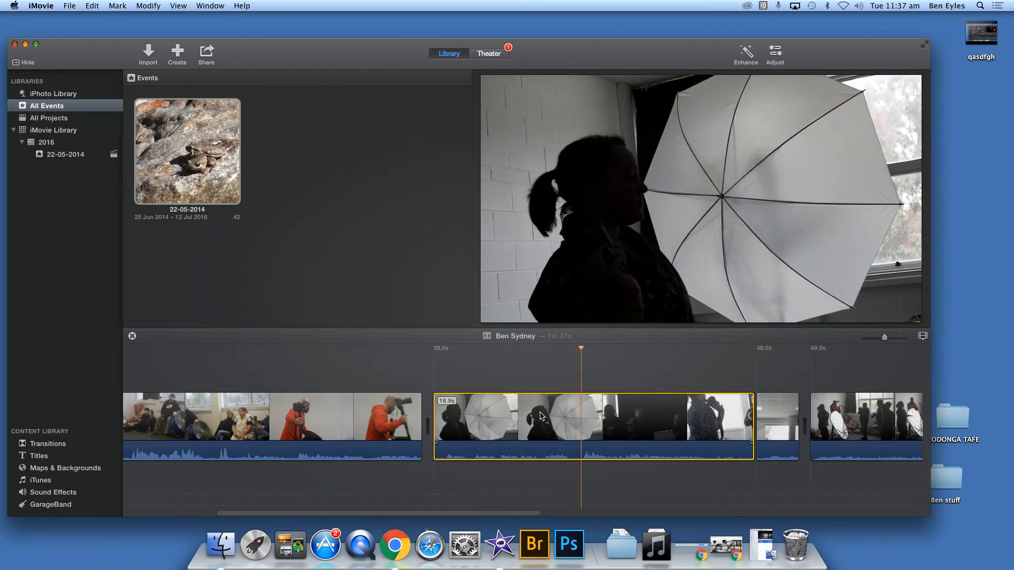
{"action": "key", "text": "space"}
{"action": "left_click", "coordinate": [541, 421]}
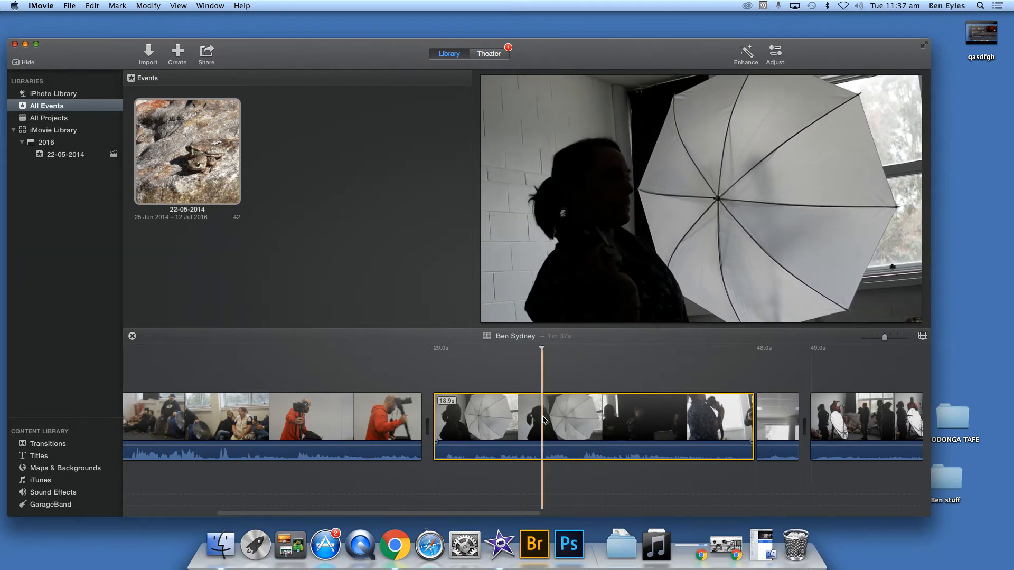
{"action": "right_click", "coordinate": [544, 420]}
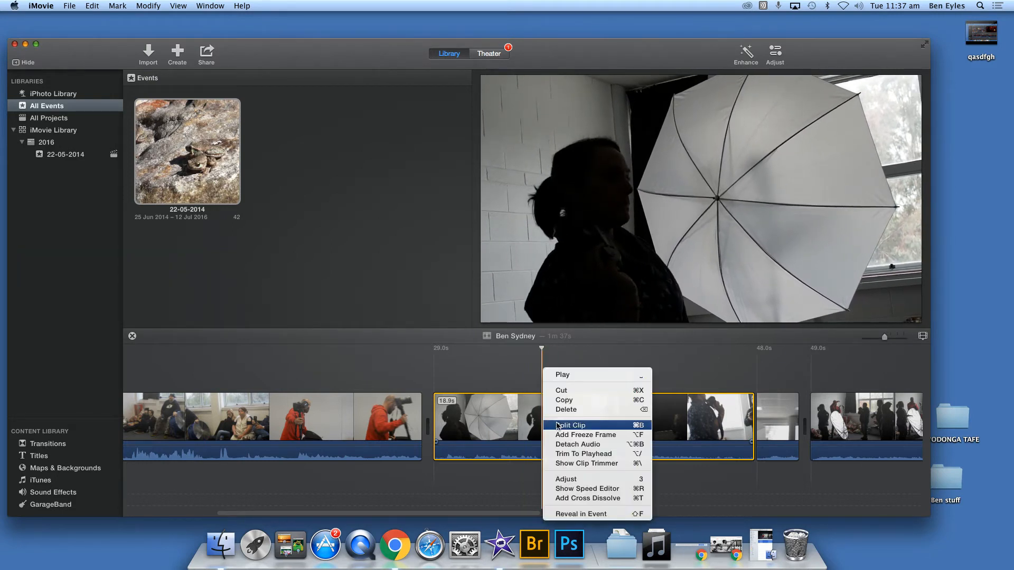
{"action": "left_click", "coordinate": [560, 423]}
Split the 12.5 s umbrella piece again, about 2.2 s from its start.
{"action": "left_click", "coordinate": [583, 423]}
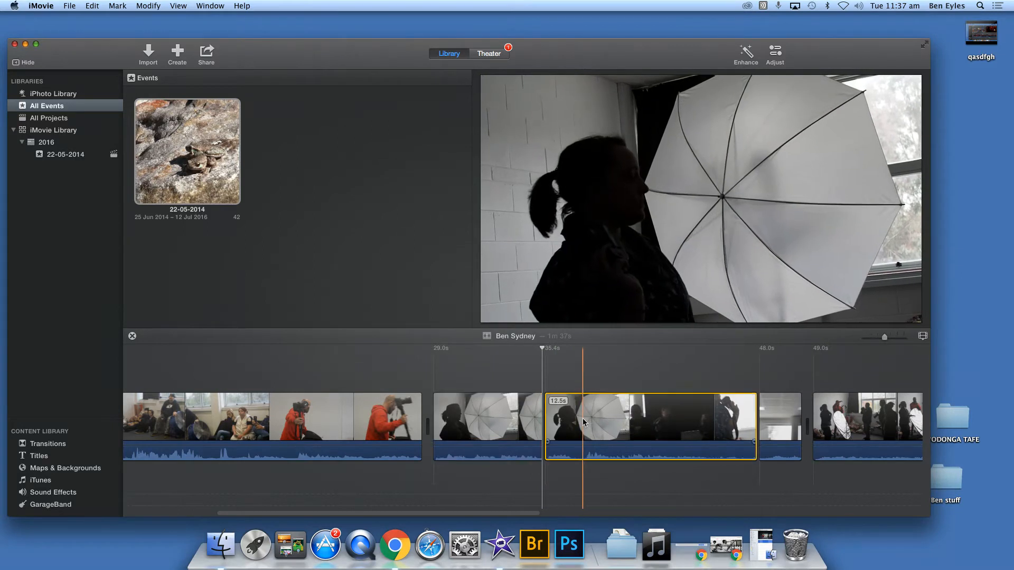
{"action": "right_click", "coordinate": [583, 423]}
{"action": "left_click", "coordinate": [610, 426]}
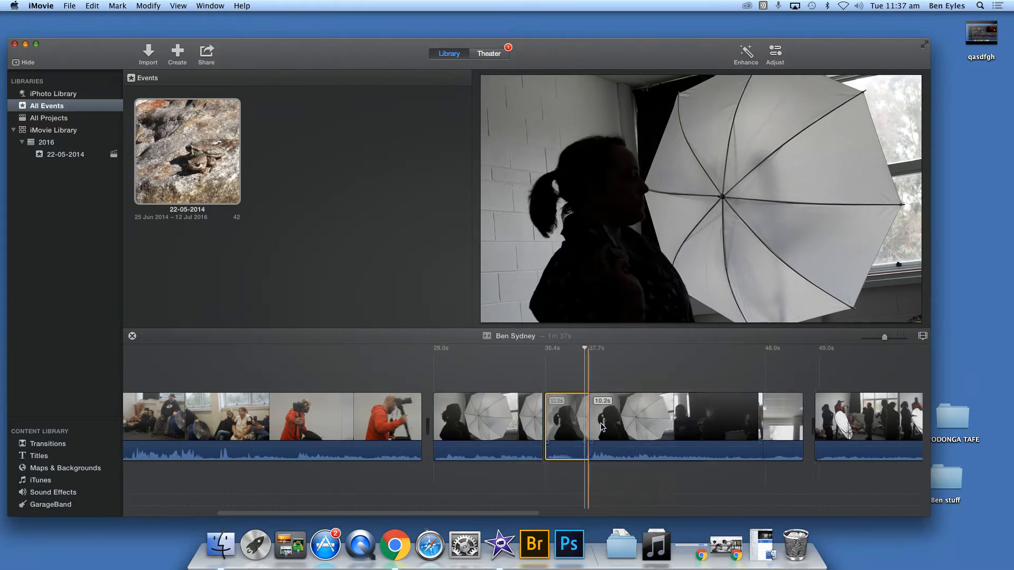
Try deleting the short piece between the two umbrella splits, and undo the deletion.
{"action": "left_click", "coordinate": [562, 418]}
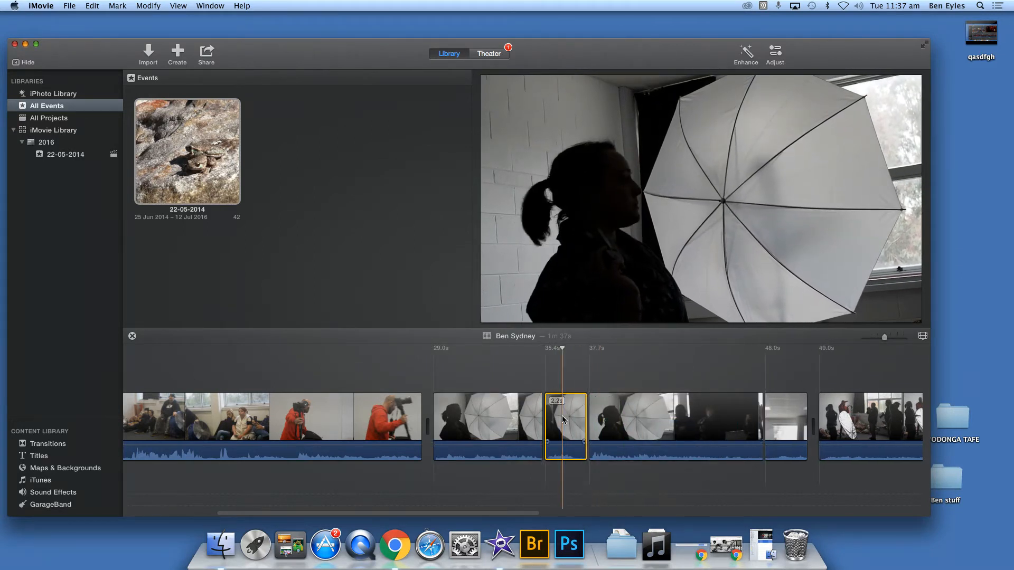
{"action": "mouse_move", "coordinate": [562, 416]}
{"action": "left_mouse_down"}
{"action": "mouse_move", "coordinate": [439, 394]}
{"action": "mouse_move", "coordinate": [455, 408]}
{"action": "mouse_move", "coordinate": [560, 414]}
{"action": "left_mouse_up"}
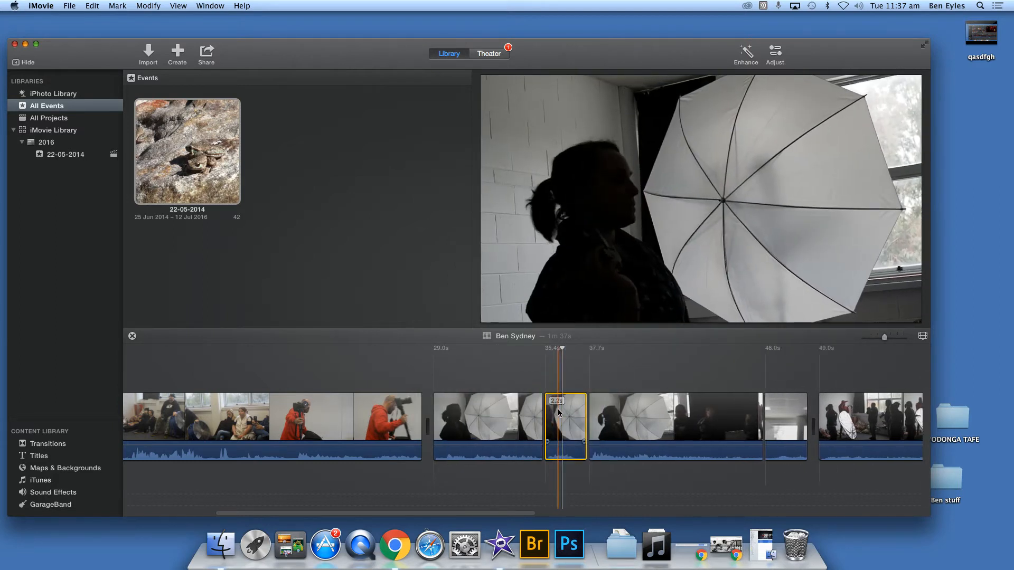
{"action": "key", "text": "Delete"}
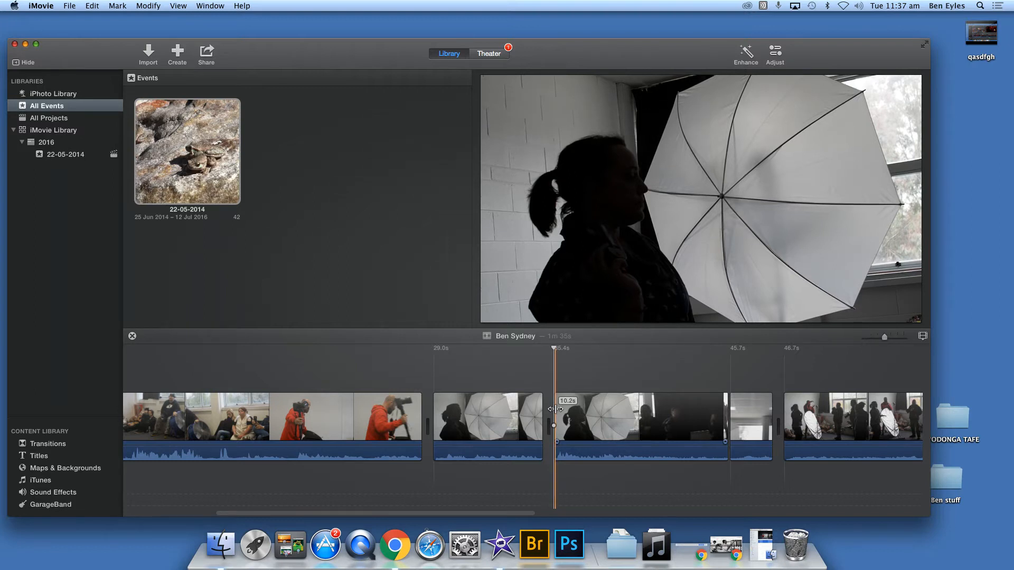
{"action": "key", "text": "super+z"}
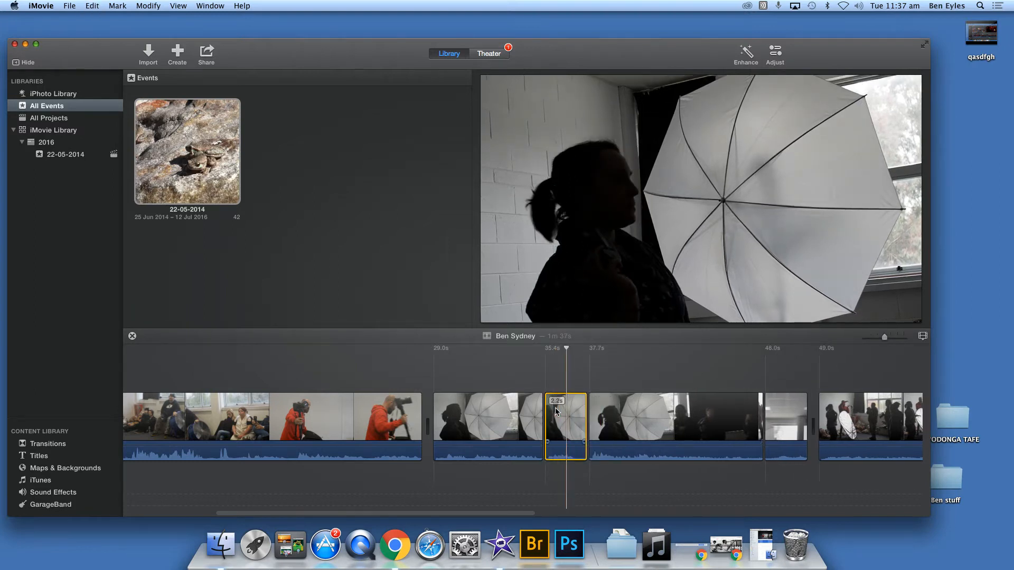
Delete the 2.2 s middle piece of the split umbrella clip.
{"action": "left_click", "coordinate": [556, 407]}
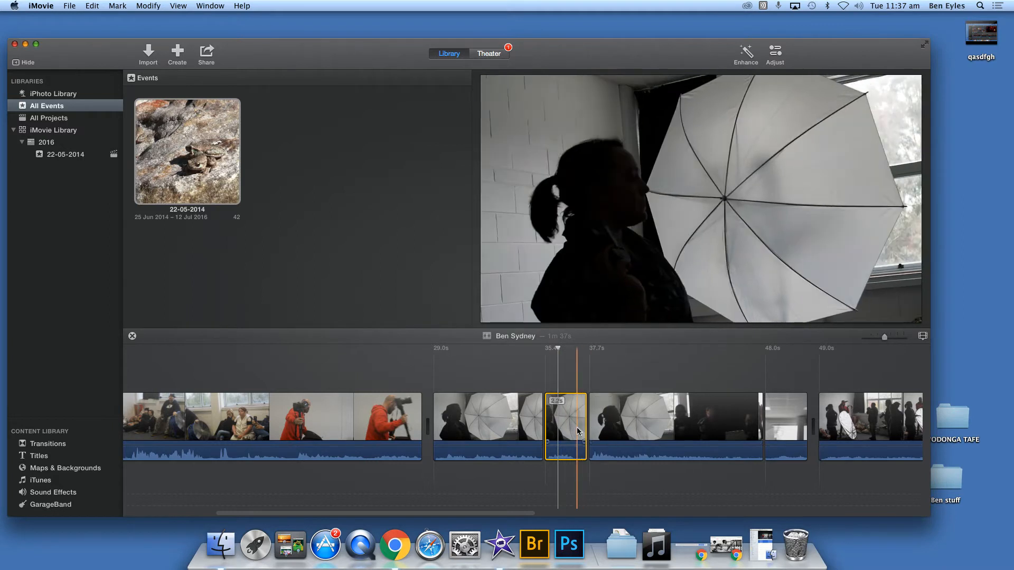
{"action": "key", "text": "Delete"}
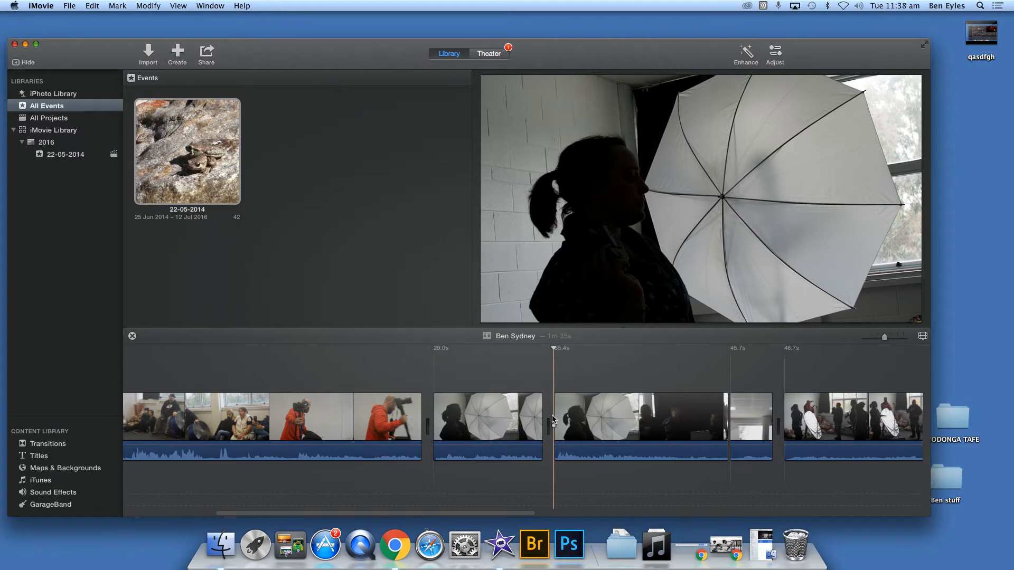
Extend the start of the 10.2 s umbrella clip earlier by about 2.8 s to bring back its cut footage.
{"action": "left_click", "coordinate": [562, 411]}
{"action": "left_click", "coordinate": [553, 408]}
{"action": "left_click_drag", "start_coordinate": [553, 410], "coordinate": [507, 412]}
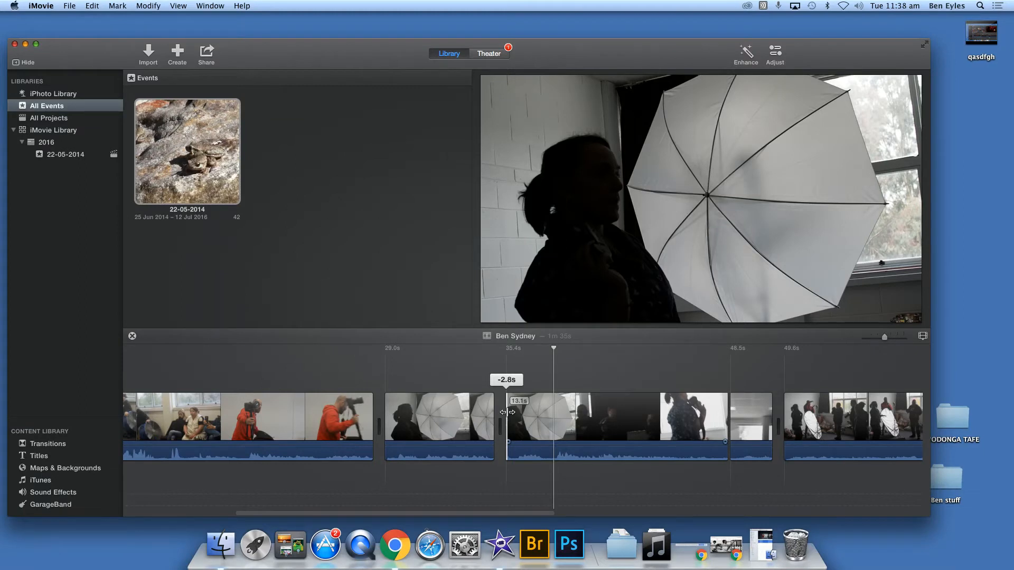
{"action": "left_click_drag", "start_coordinate": [507, 412], "coordinate": [509, 412]}
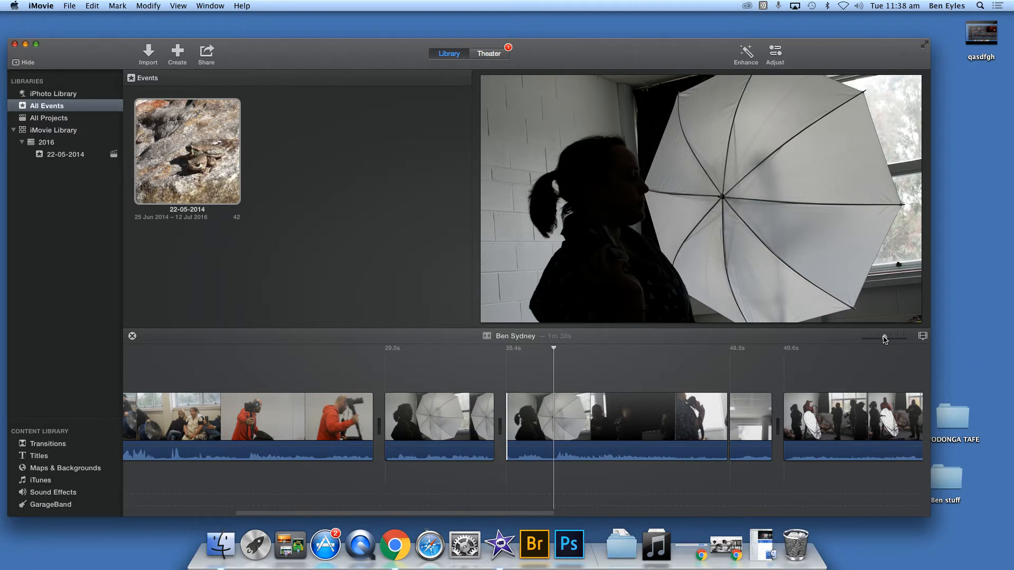
Move the 6.0 s clip of the man in the striped shirt to directly after the first clip.
{"action": "mouse_move", "coordinate": [885, 339]}
{"action": "left_mouse_down"}
{"action": "mouse_move", "coordinate": [871, 339]}
{"action": "mouse_move", "coordinate": [890, 339]}
{"action": "mouse_move", "coordinate": [881, 340]}
{"action": "left_mouse_up"}
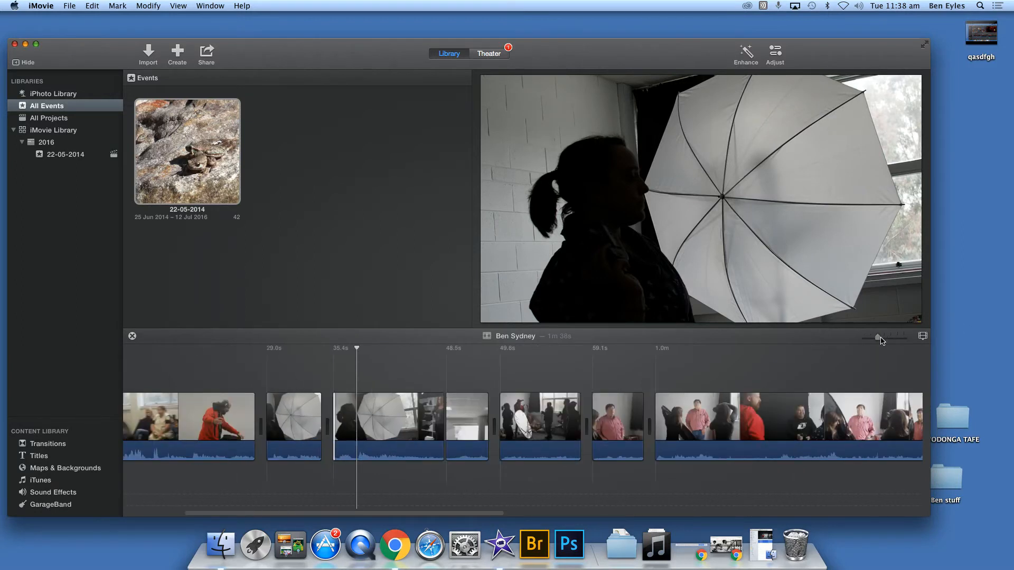
{"action": "mouse_move", "coordinate": [881, 341]}
{"action": "left_mouse_down"}
{"action": "mouse_move", "coordinate": [889, 340]}
{"action": "mouse_move", "coordinate": [874, 342]}
{"action": "left_mouse_up"}
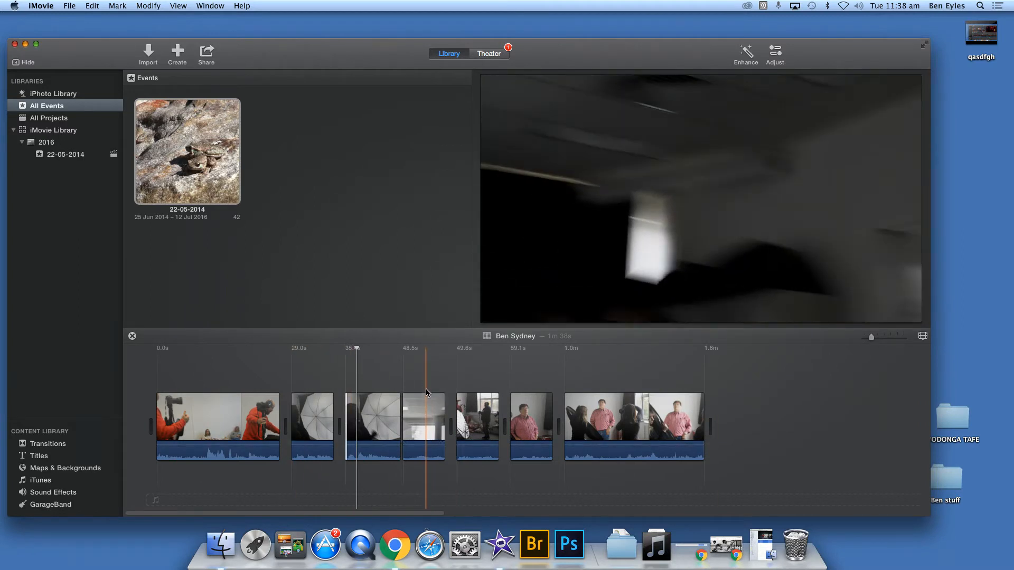
{"action": "left_click", "coordinate": [798, 398]}
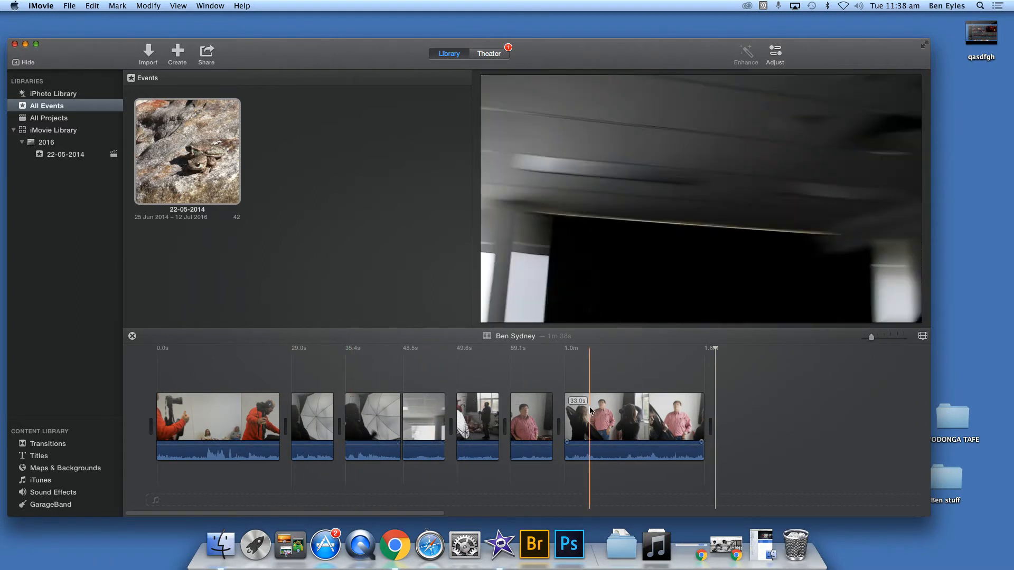
{"action": "left_click", "coordinate": [528, 414]}
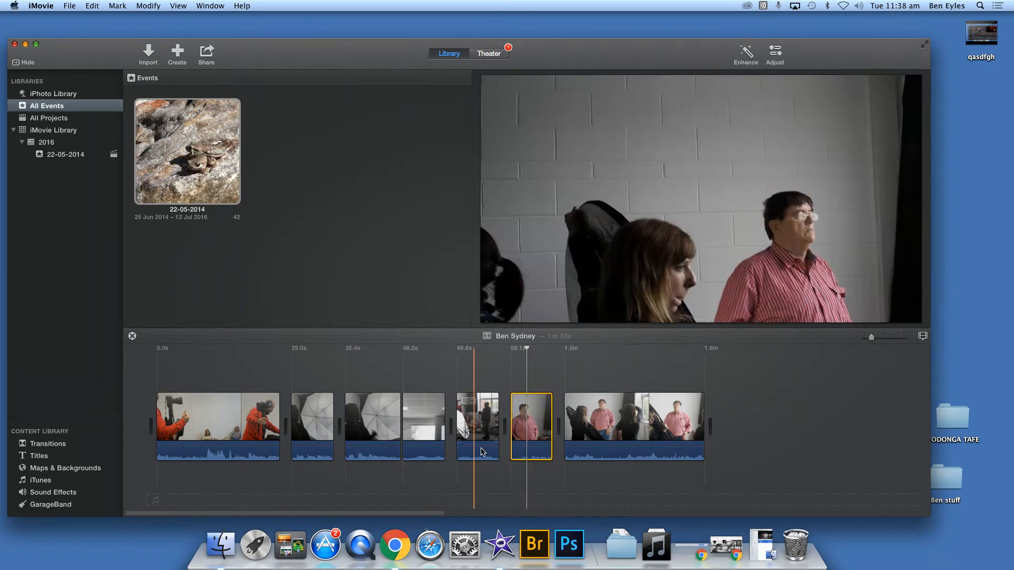
{"action": "left_click_drag", "start_coordinate": [530, 415], "coordinate": [312, 421]}
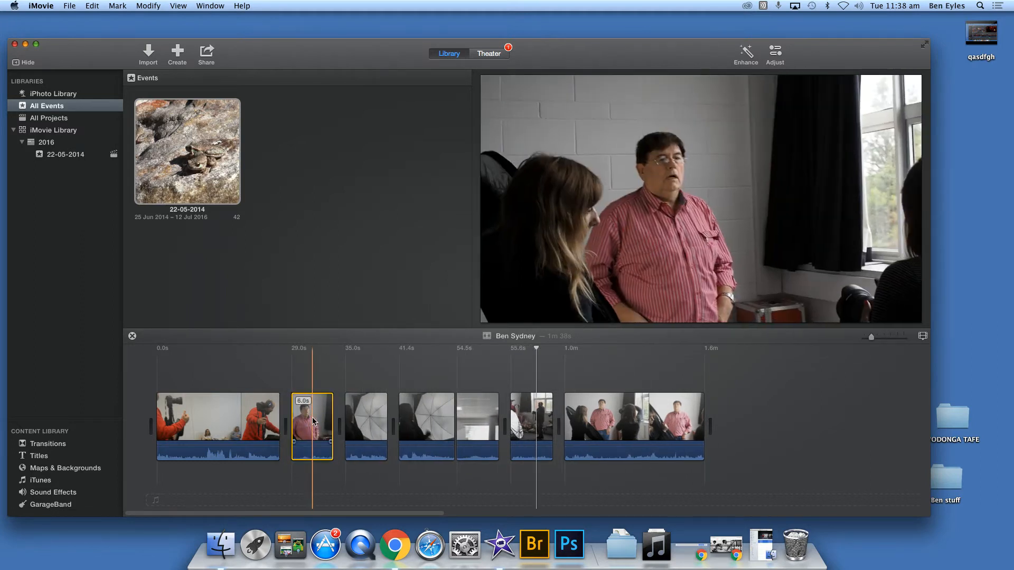
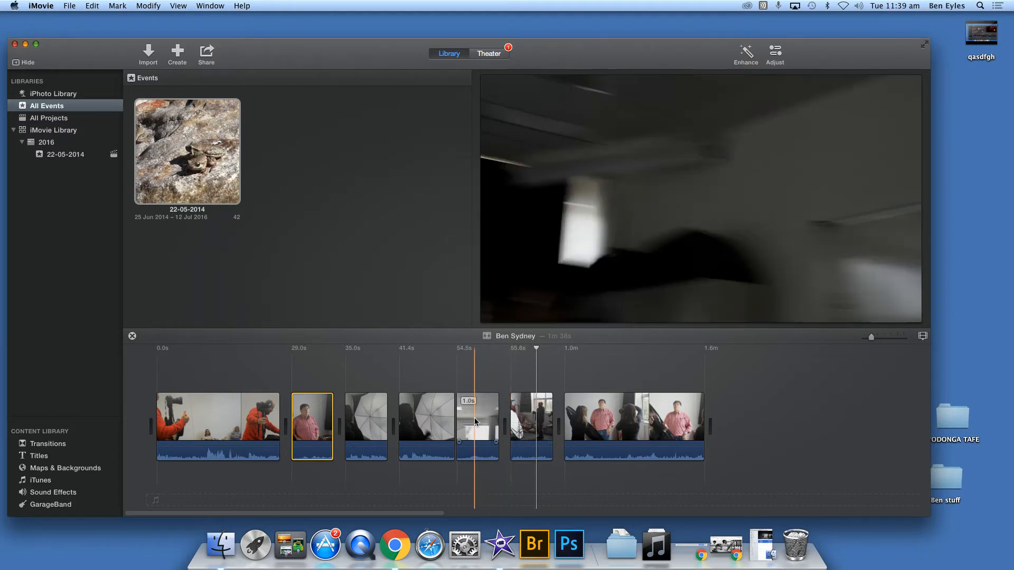
{"action": "left_click", "coordinate": [535, 405]}
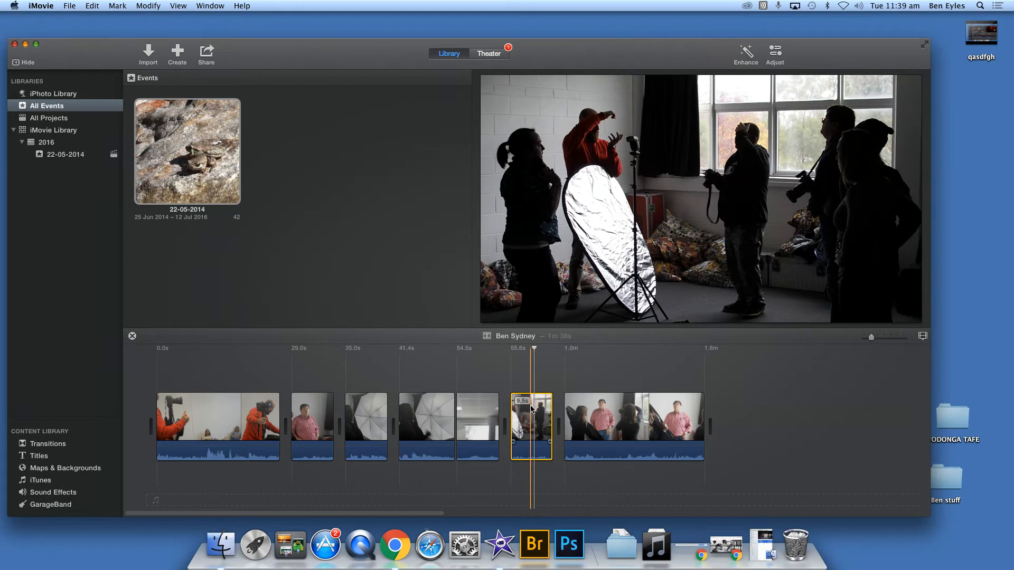
{"action": "mouse_move", "coordinate": [532, 406]}
{"action": "left_mouse_down"}
{"action": "mouse_move", "coordinate": [472, 357]}
{"action": "mouse_move", "coordinate": [457, 357]}
{"action": "mouse_move", "coordinate": [496, 360]}
{"action": "mouse_move", "coordinate": [486, 405]}
{"action": "mouse_move", "coordinate": [520, 403]}
{"action": "left_mouse_up"}
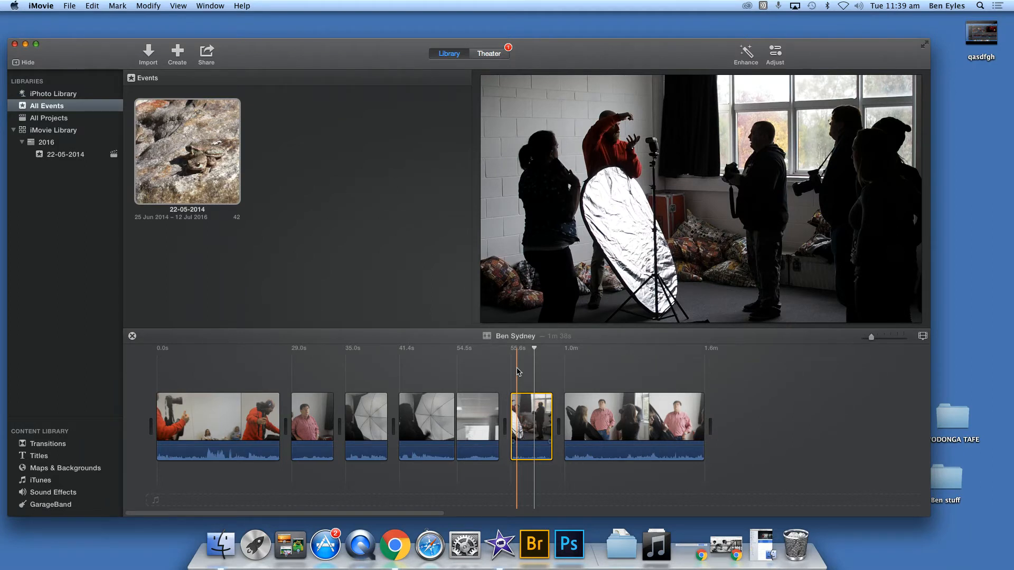
{"action": "left_click", "coordinate": [478, 418]}
{"action": "left_click_drag", "start_coordinate": [542, 408], "coordinate": [473, 405]}
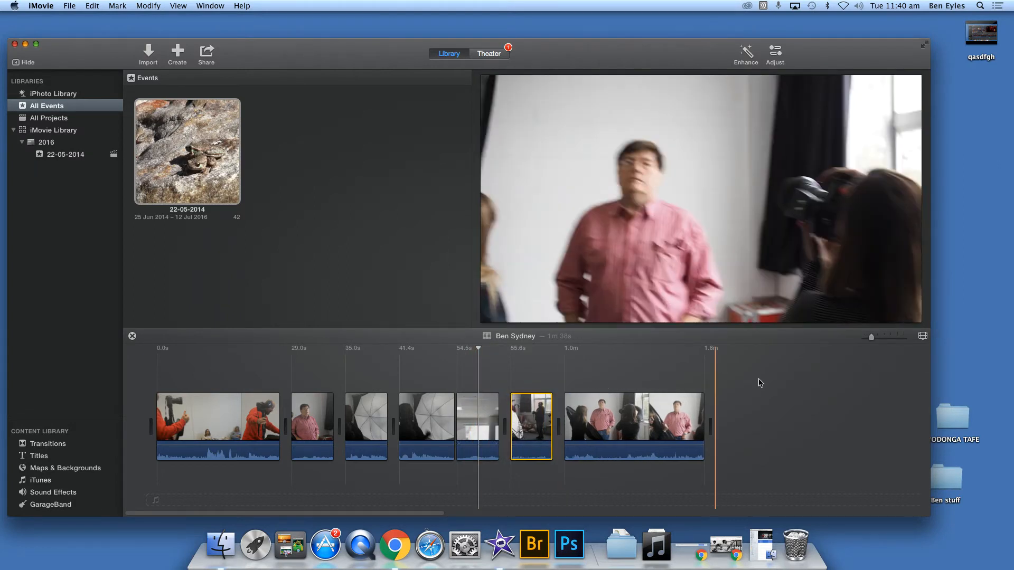
{"action": "left_click", "coordinate": [621, 382]}
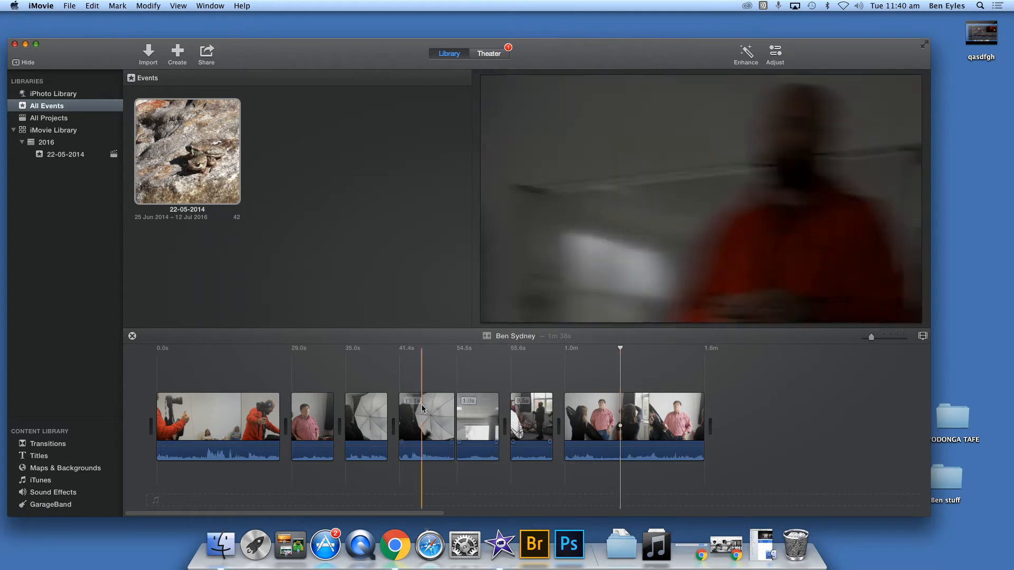
{"action": "key", "text": "space"}
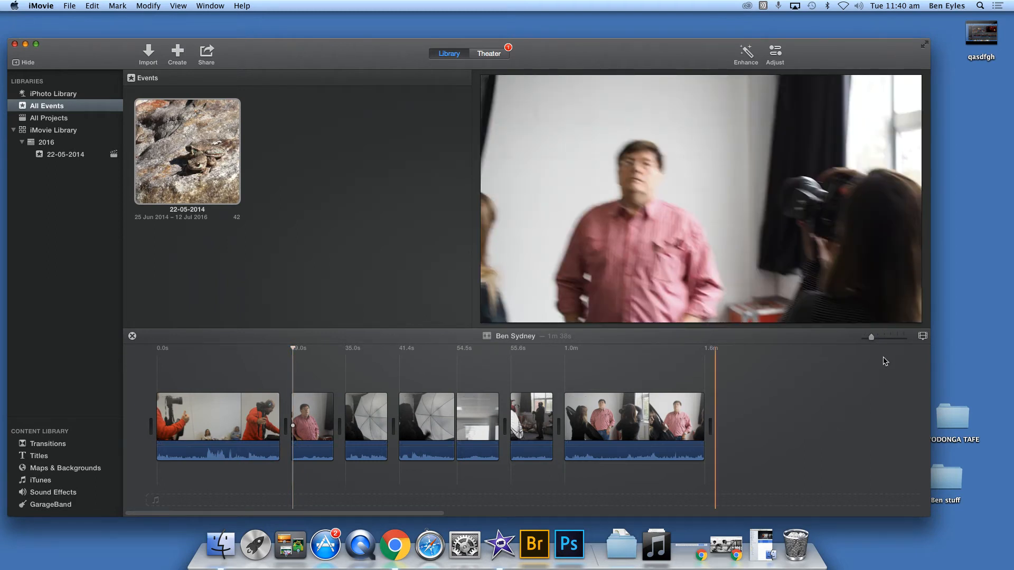
Reduce the clip size of the timeline thumbnails while keeping the audio waveforms shown.
{"action": "mouse_move", "coordinate": [697, 311]}
{"action": "left_click", "coordinate": [922, 337]}
{"action": "left_click_drag", "start_coordinate": [871, 287], "coordinate": [852, 286]}
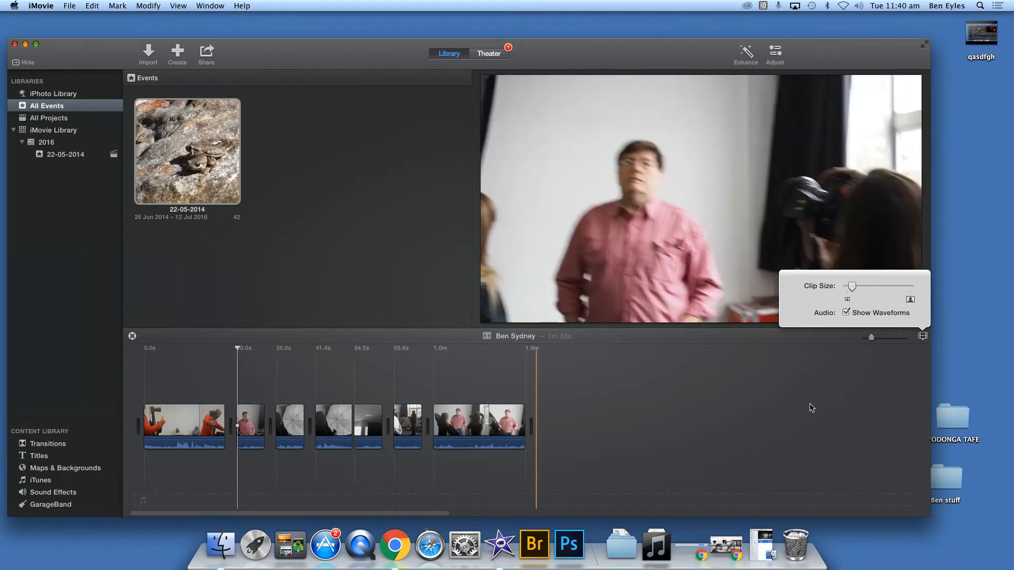
{"action": "left_click", "coordinate": [812, 407]}
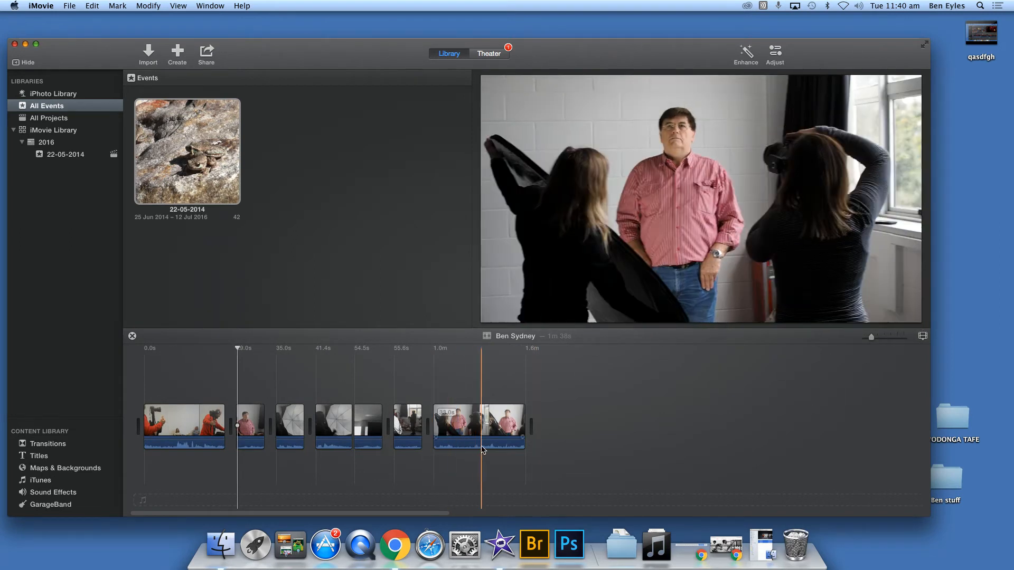
Move the last clip, 33.0 s long, above the first clip as an overlay starting about 11 s into the timeline, and preview it.
{"action": "left_click", "coordinate": [474, 419]}
{"action": "left_click", "coordinate": [447, 420]}
{"action": "key", "text": "space"}
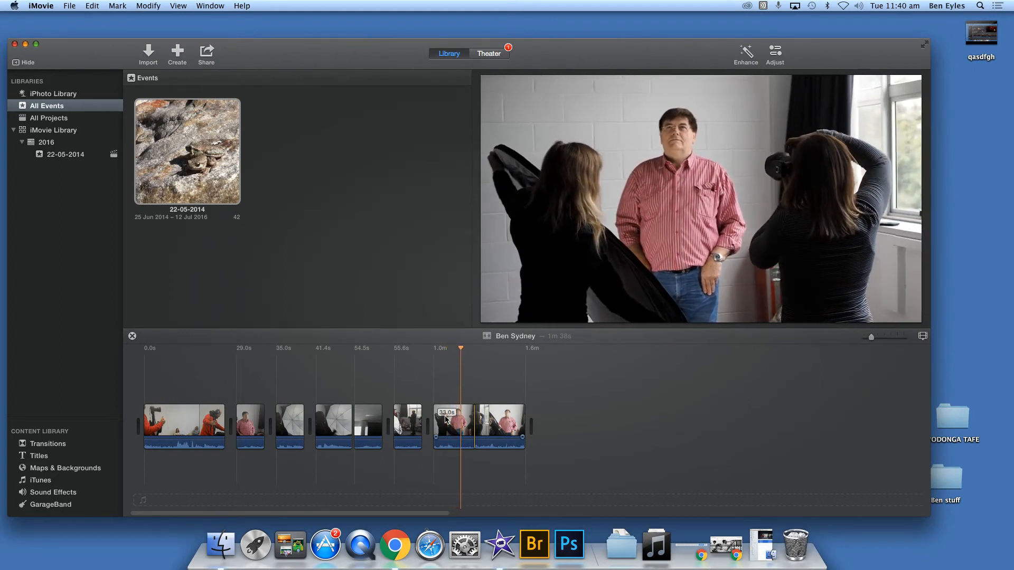
{"action": "left_click", "coordinate": [471, 421]}
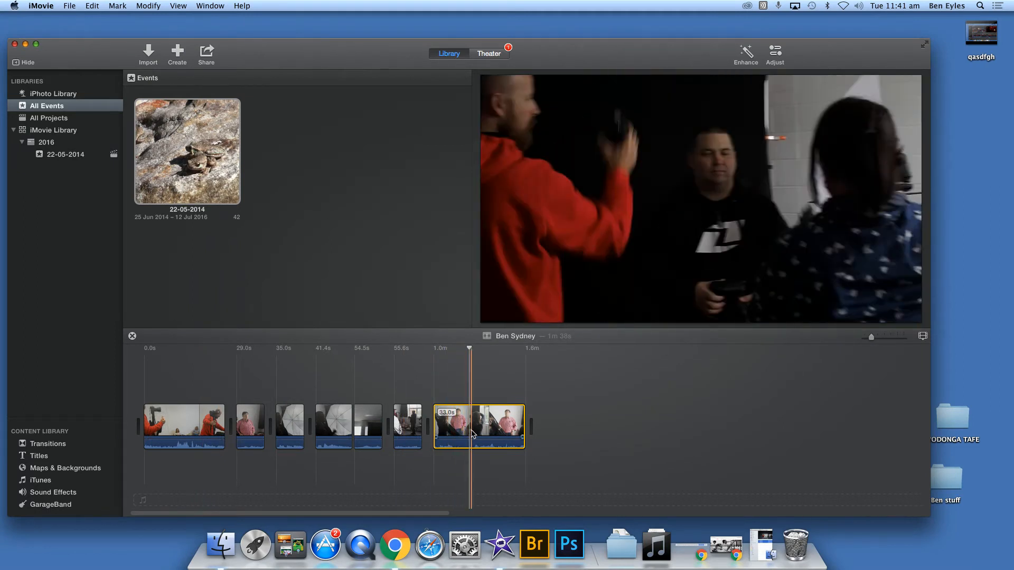
{"action": "left_click_drag", "start_coordinate": [465, 434], "coordinate": [215, 390]}
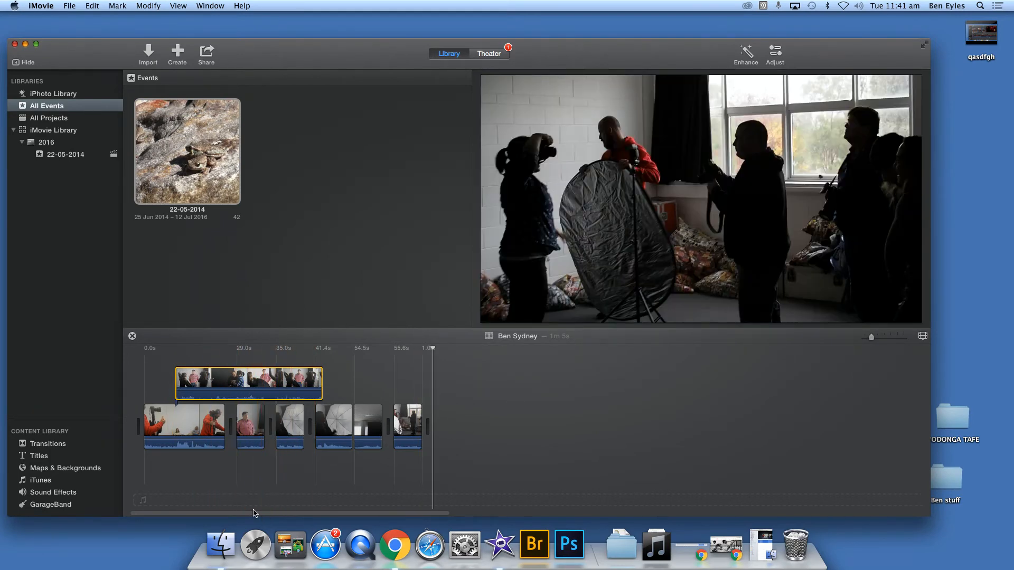
{"action": "left_click", "coordinate": [162, 399]}
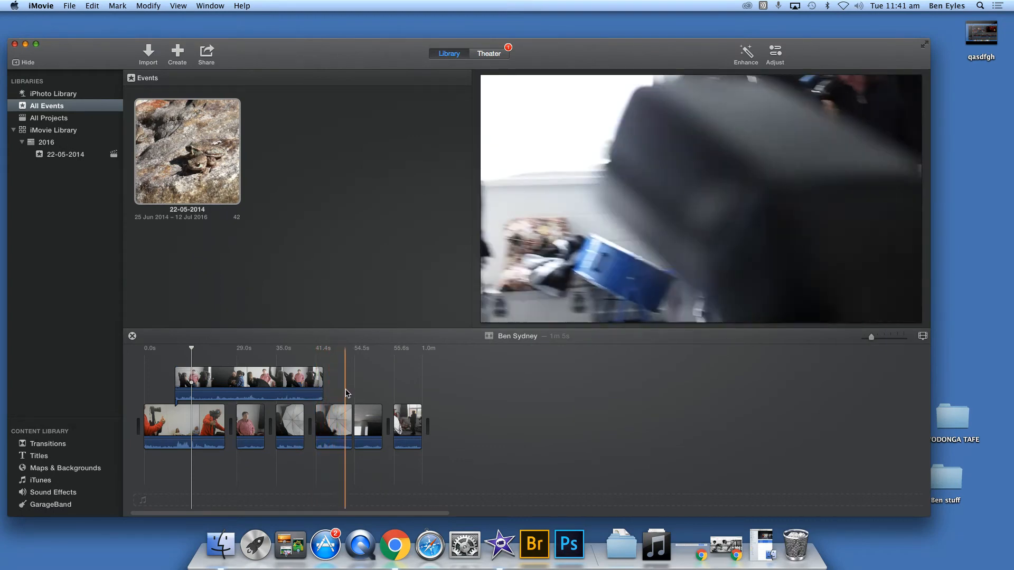
Trim the end of the overlay clip so that it is about 10.3 s long.
{"action": "left_click", "coordinate": [316, 383]}
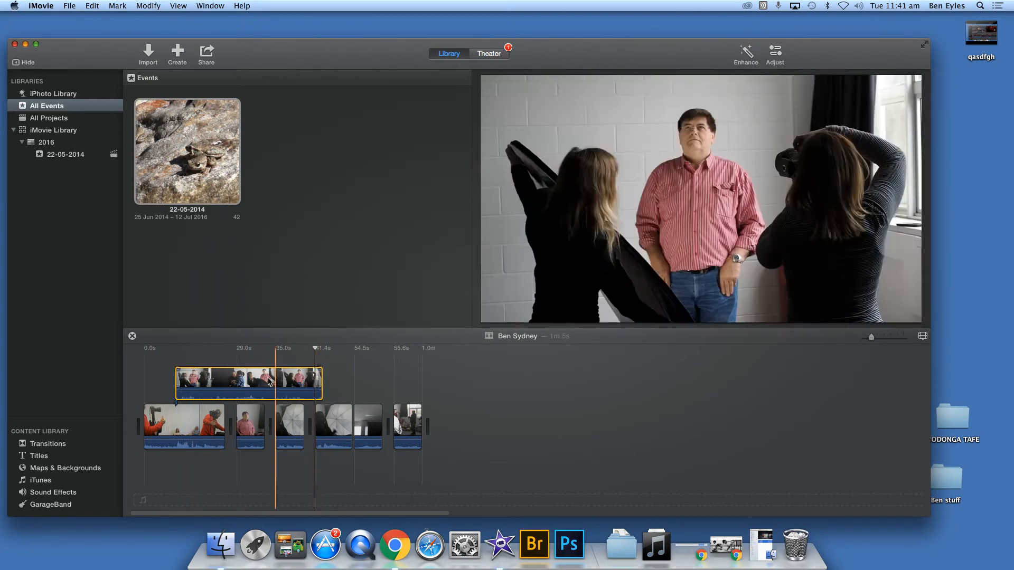
{"action": "left_click_drag", "start_coordinate": [322, 376], "coordinate": [200, 379]}
{"action": "left_click", "coordinate": [173, 389]}
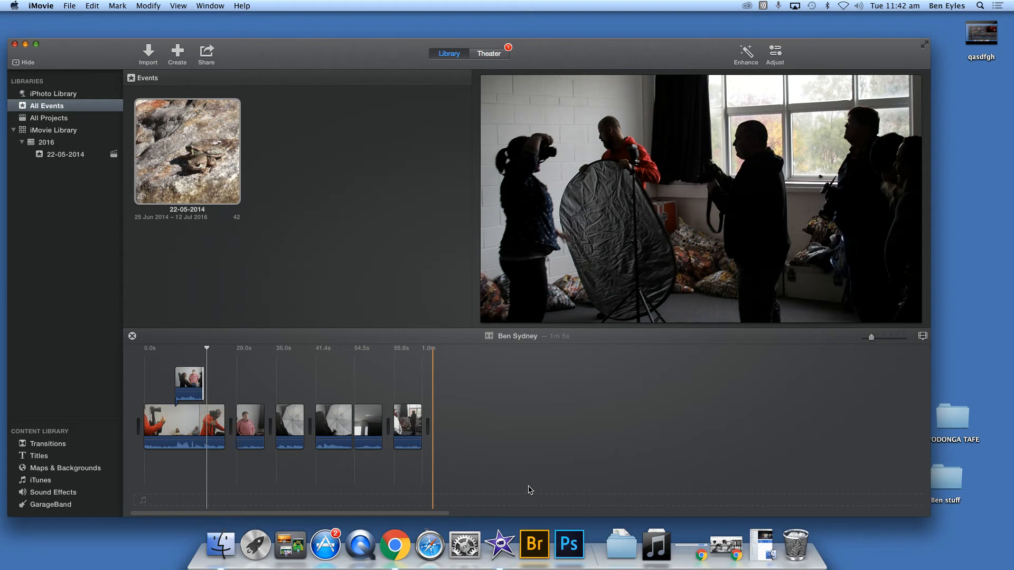
Zoom the timeline in on the overlay clip's start and play back the overlaid section.
{"action": "left_click", "coordinate": [884, 339]}
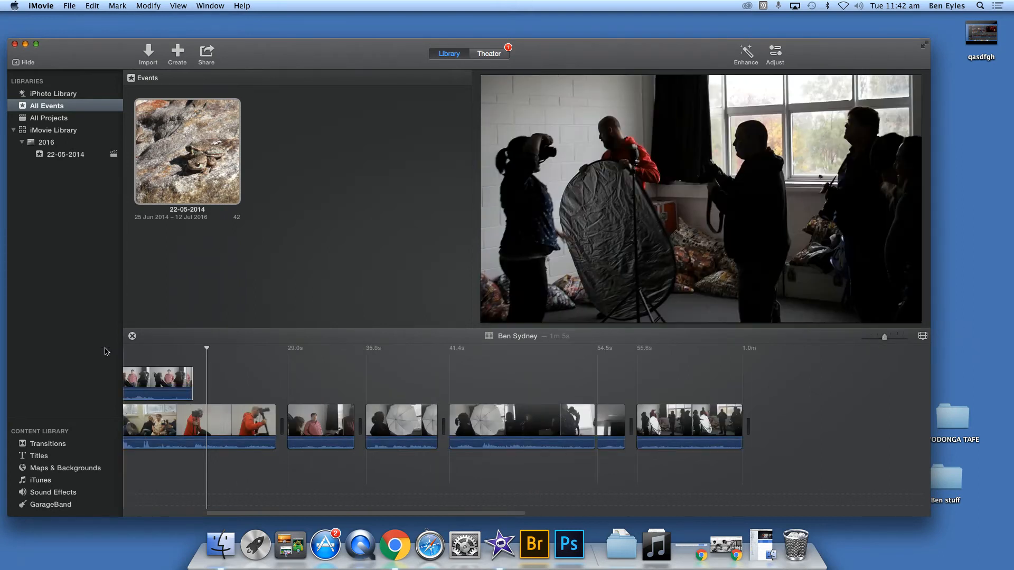
{"action": "left_click_drag", "start_coordinate": [208, 351], "coordinate": [137, 352]}
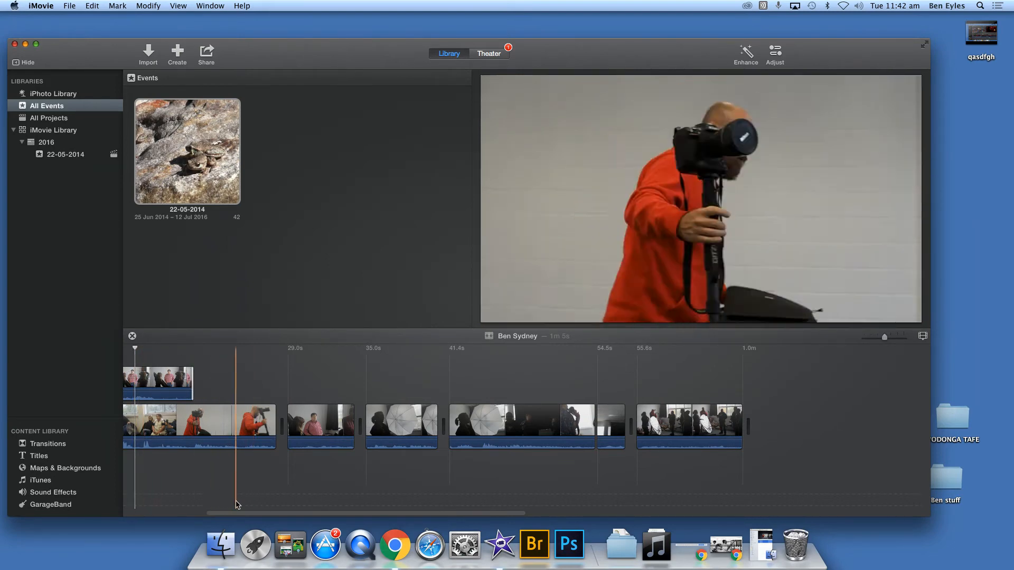
{"action": "scroll", "coordinate": [241, 517], "scroll_direction": "left", "scroll_amount": 3}
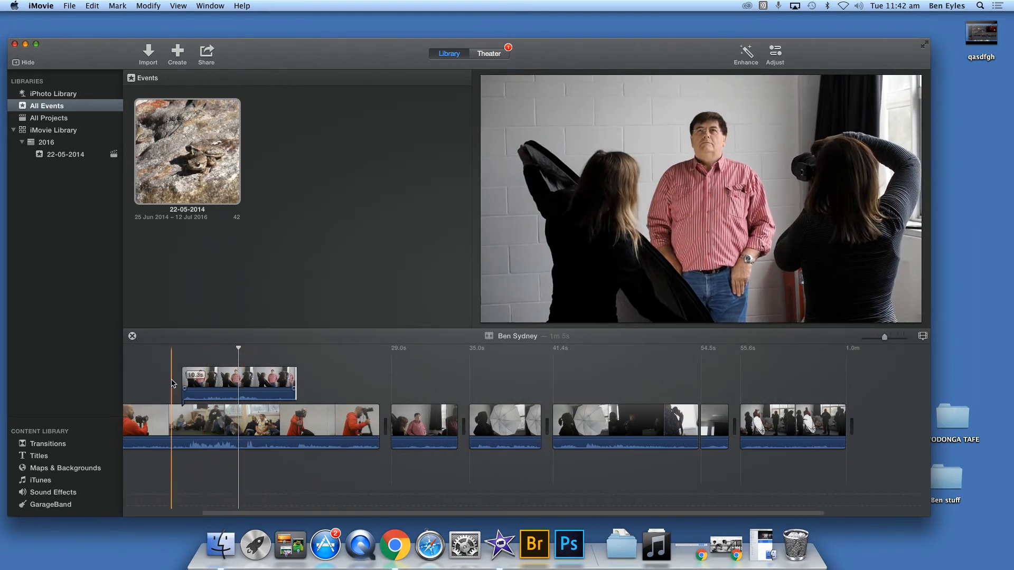
{"action": "left_click", "coordinate": [207, 389]}
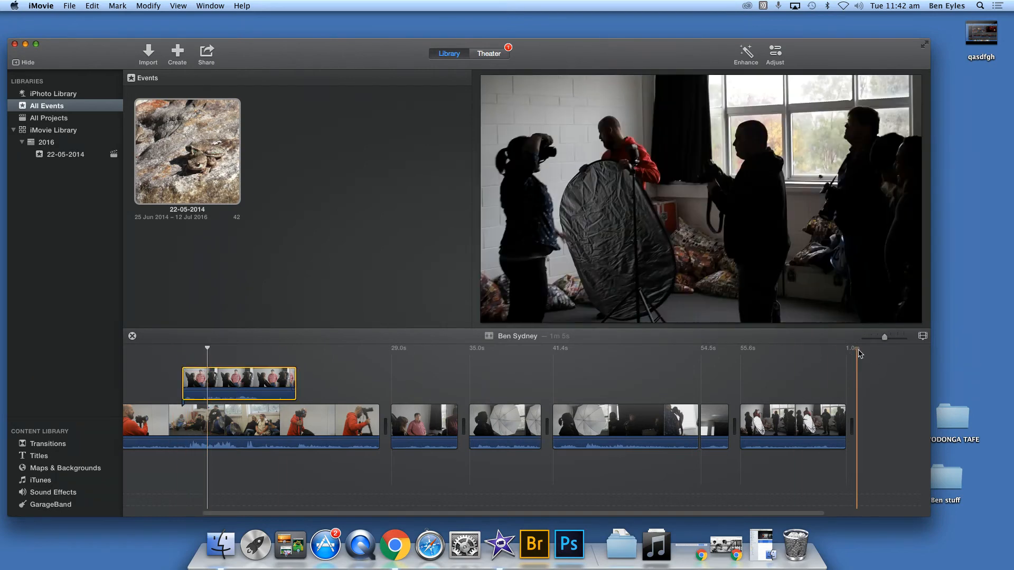
{"action": "left_click", "coordinate": [898, 339]}
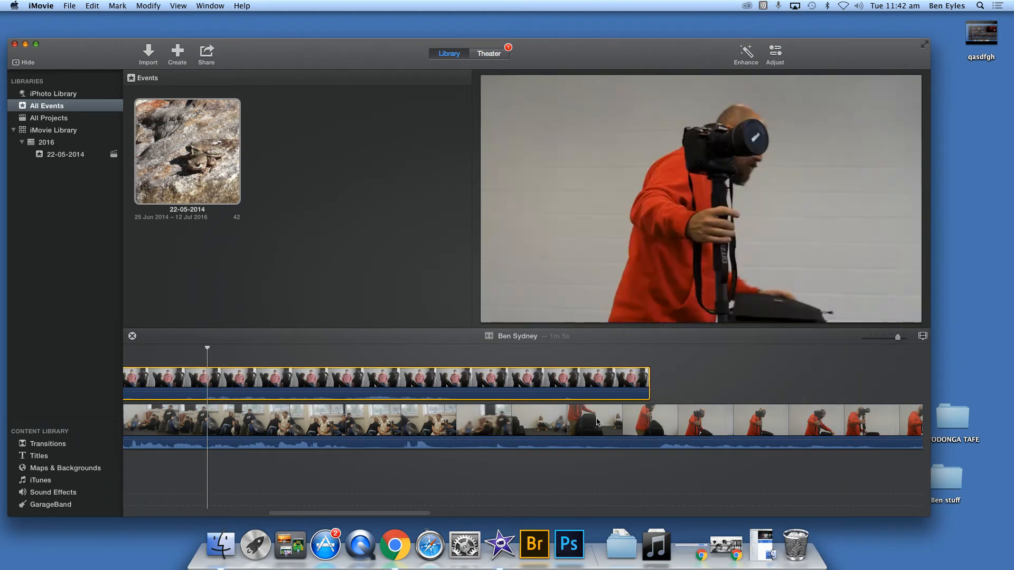
{"action": "left_click_drag", "start_coordinate": [384, 518], "coordinate": [327, 515]}
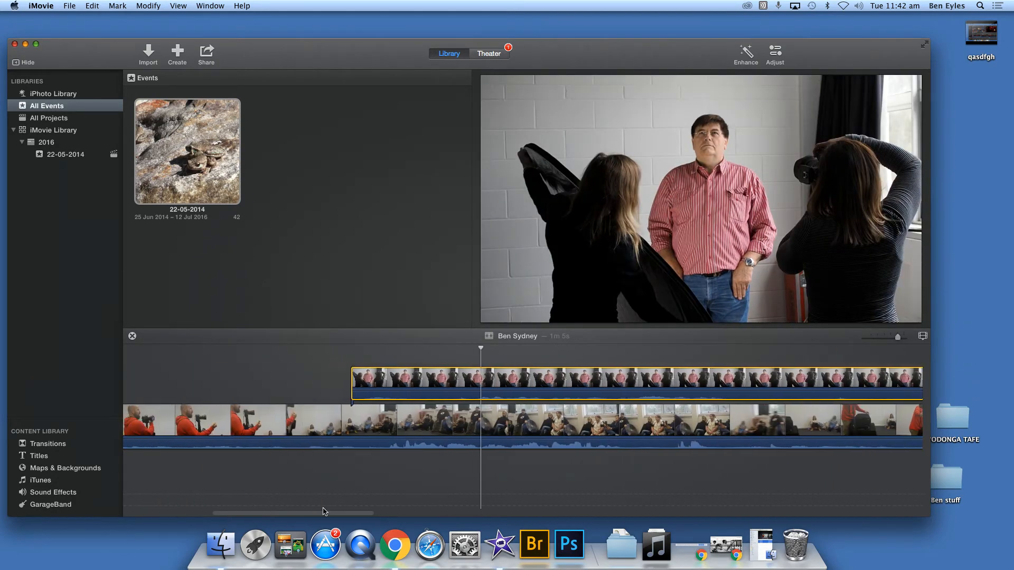
{"action": "key", "text": "space"}
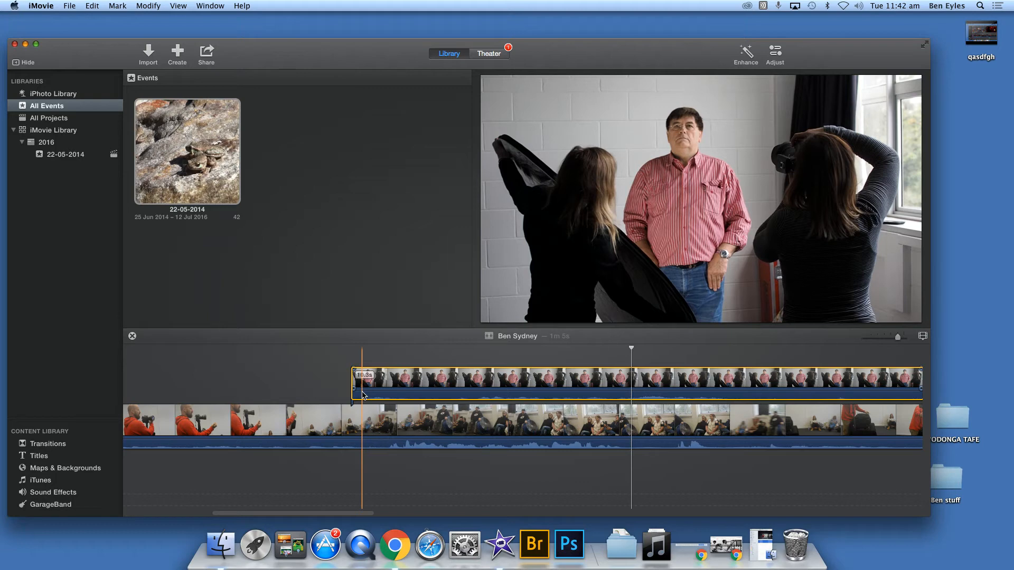
Enlarge the clip size of the timeline thumbnails.
{"action": "left_click", "coordinate": [923, 336]}
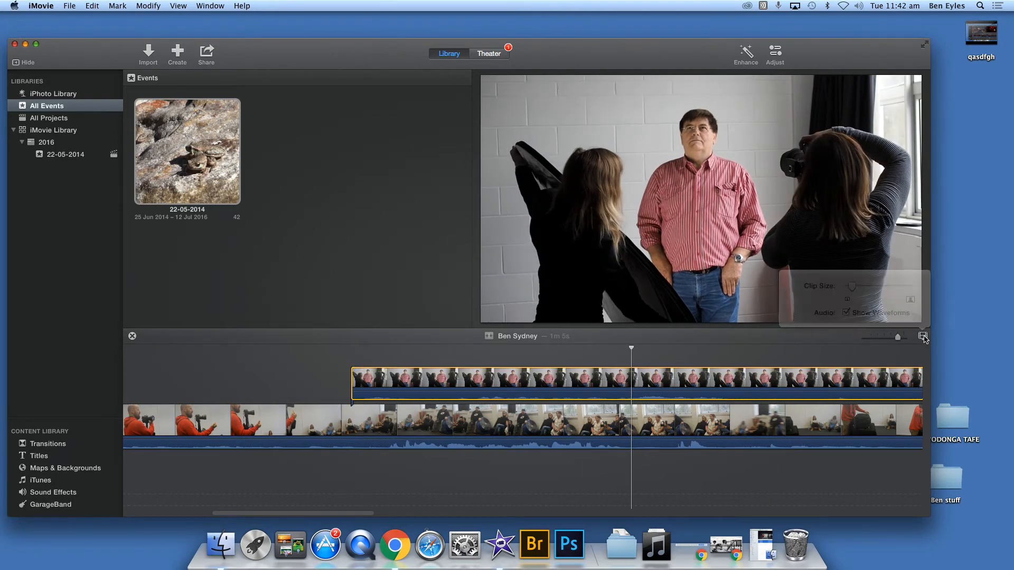
{"action": "left_click", "coordinate": [868, 287]}
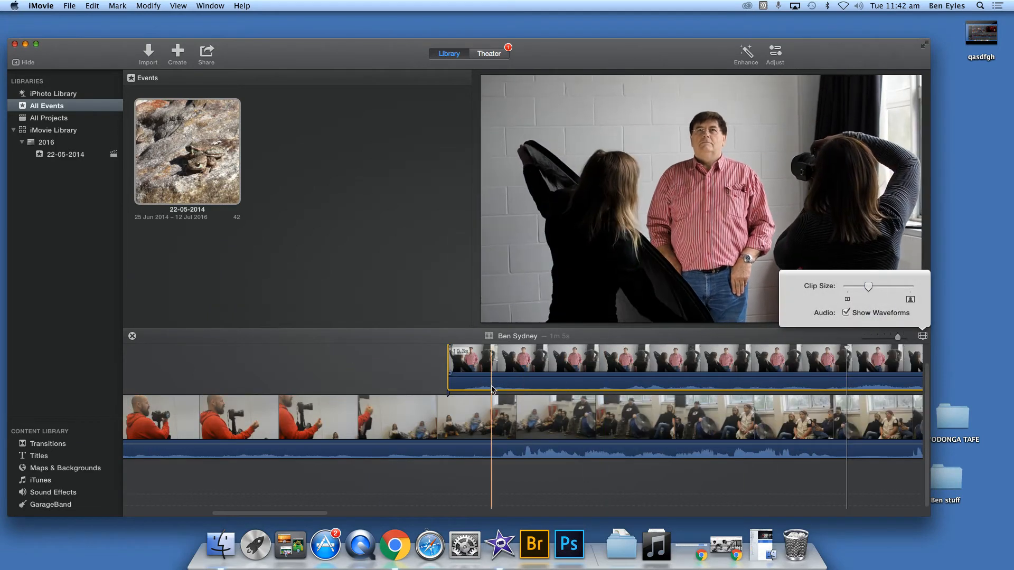
{"action": "left_click", "coordinate": [877, 480]}
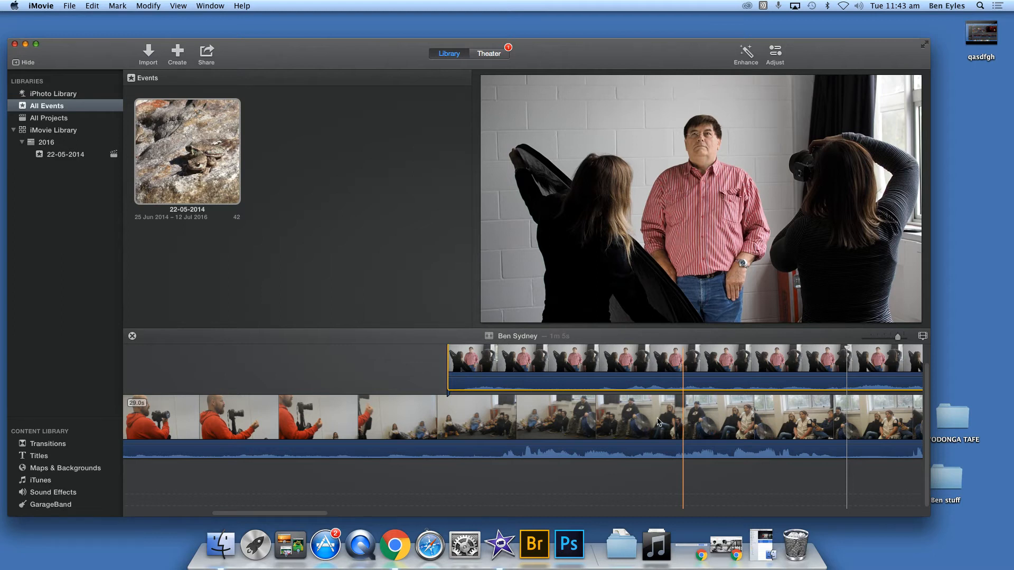
Split the first clip directly beneath the overlay's start and again about 5.3 s further along, and select the middle piece.
{"action": "key", "text": "space"}
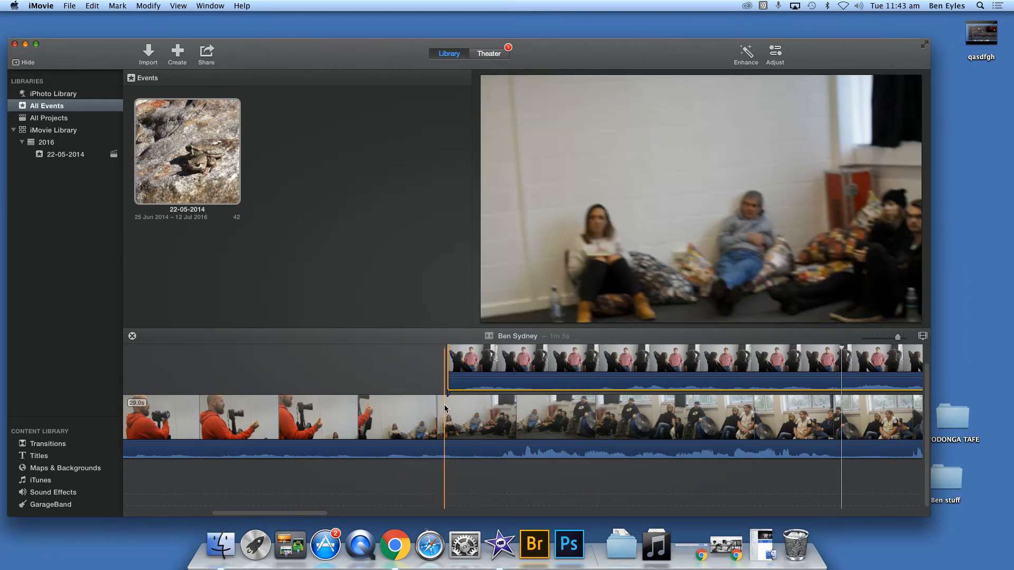
{"action": "left_click", "coordinate": [448, 407]}
{"action": "right_click", "coordinate": [448, 407]}
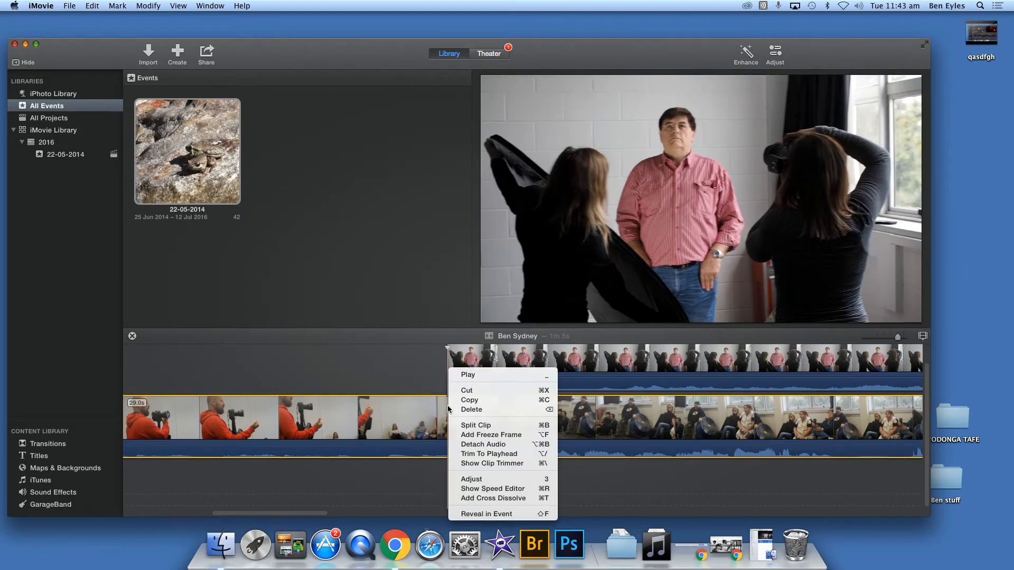
{"action": "left_click", "coordinate": [469, 425]}
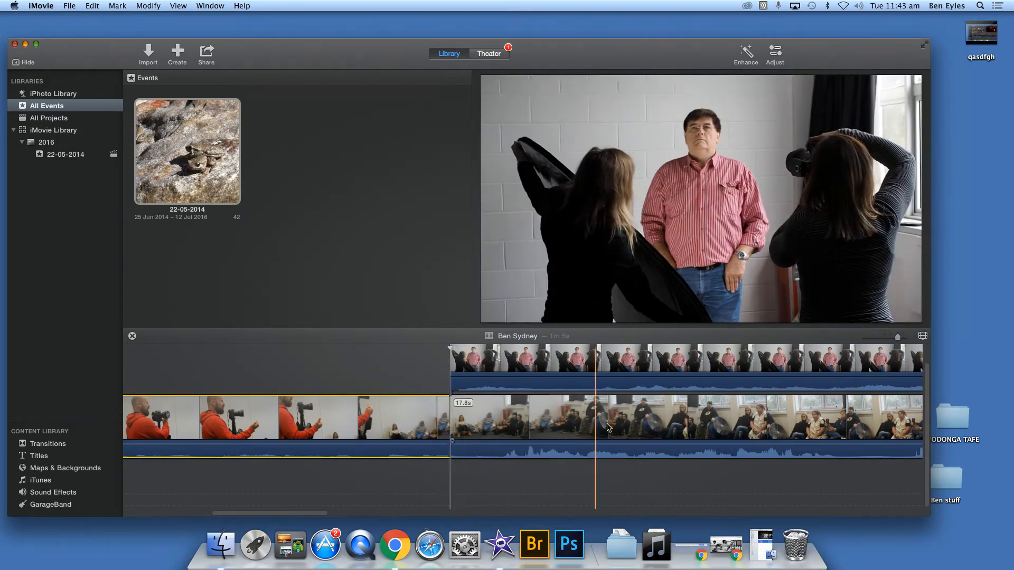
{"action": "left_click", "coordinate": [874, 413]}
{"action": "right_click", "coordinate": [874, 414]}
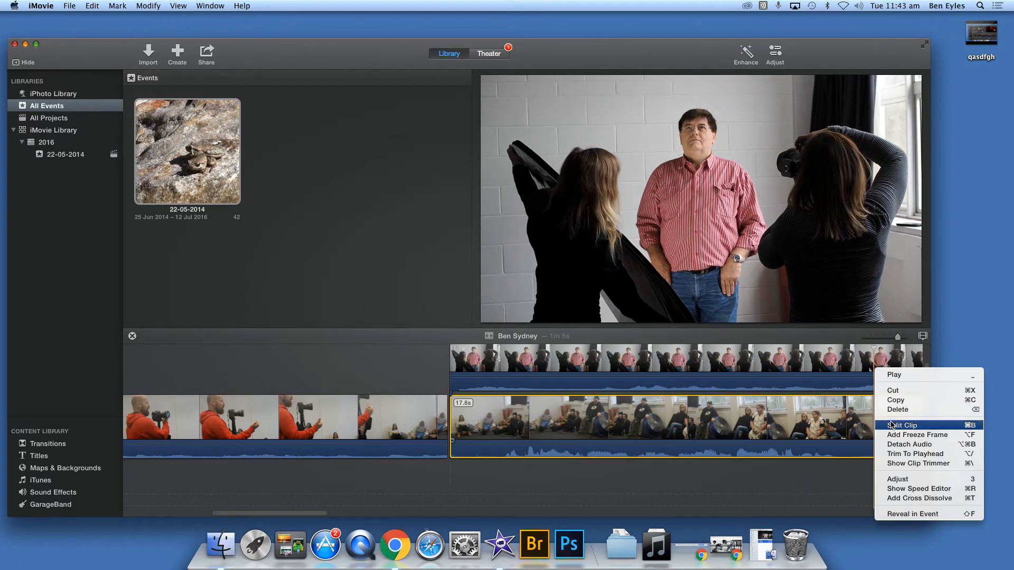
{"action": "left_click", "coordinate": [893, 425]}
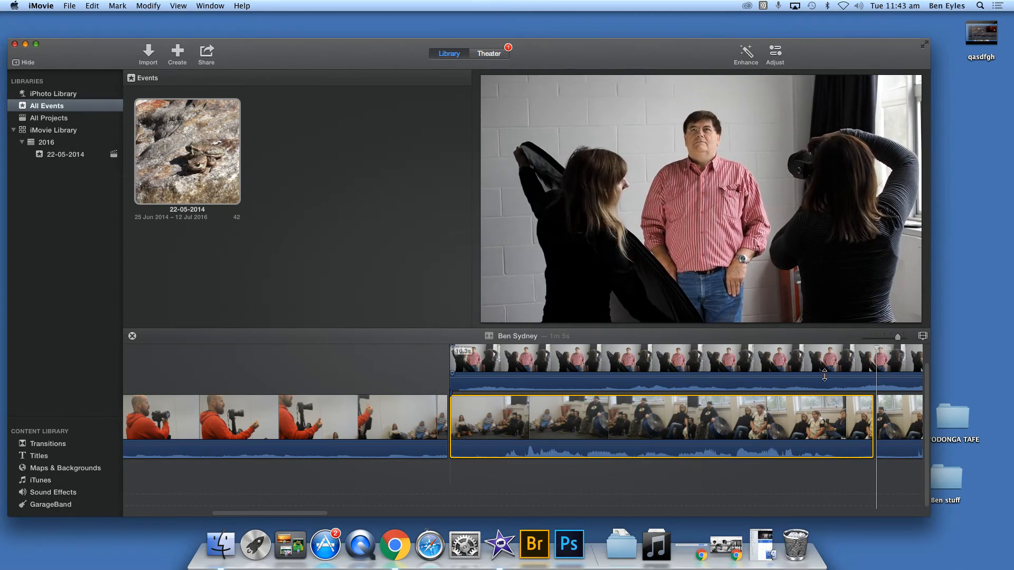
{"action": "left_click_drag", "start_coordinate": [695, 444], "coordinate": [707, 444]}
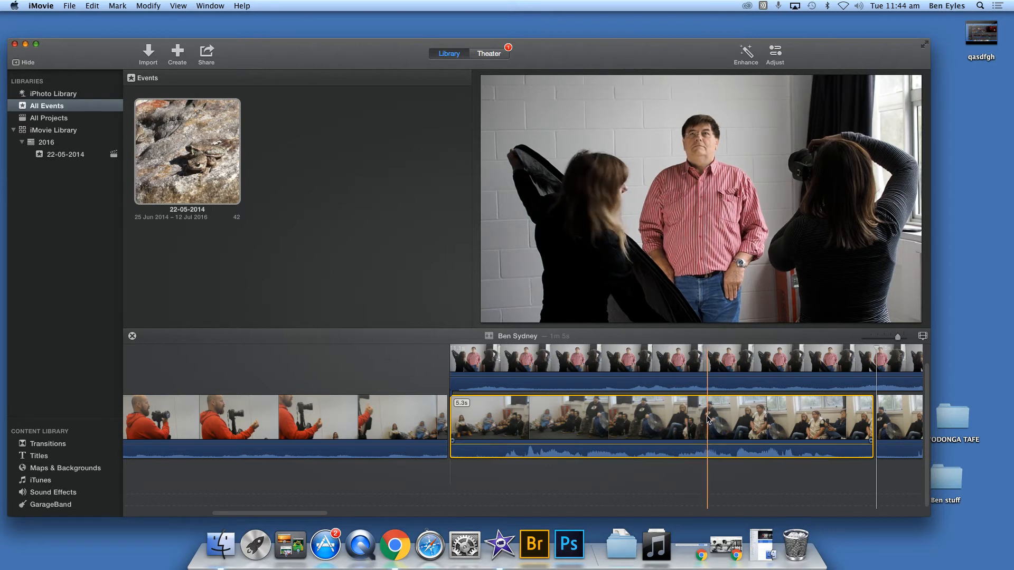
Show the adjustment options for the overlay clip, comparing them with those of the main clip just before it.
{"action": "mouse_move", "coordinate": [817, 205]}
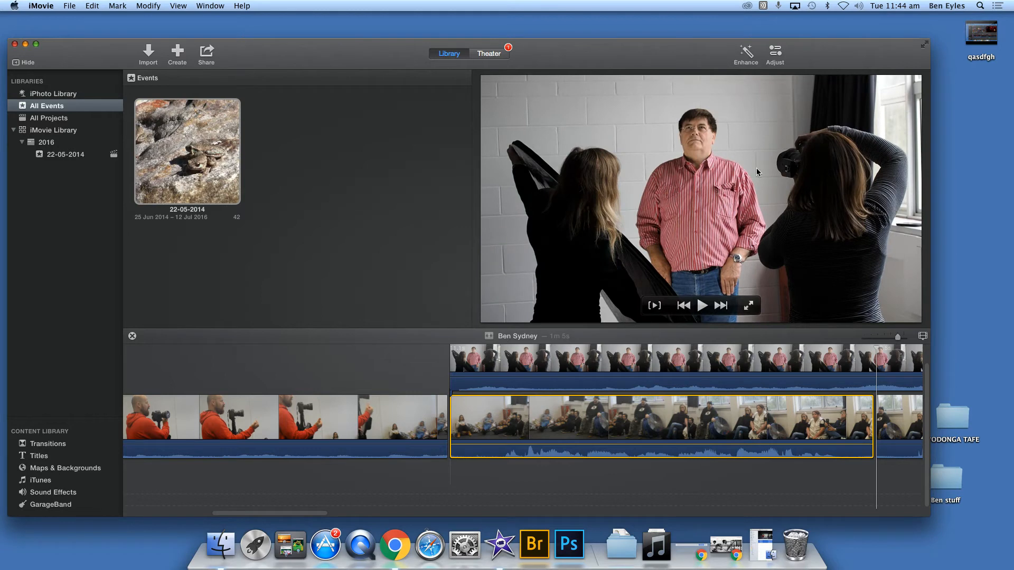
{"action": "left_click", "coordinate": [788, 365]}
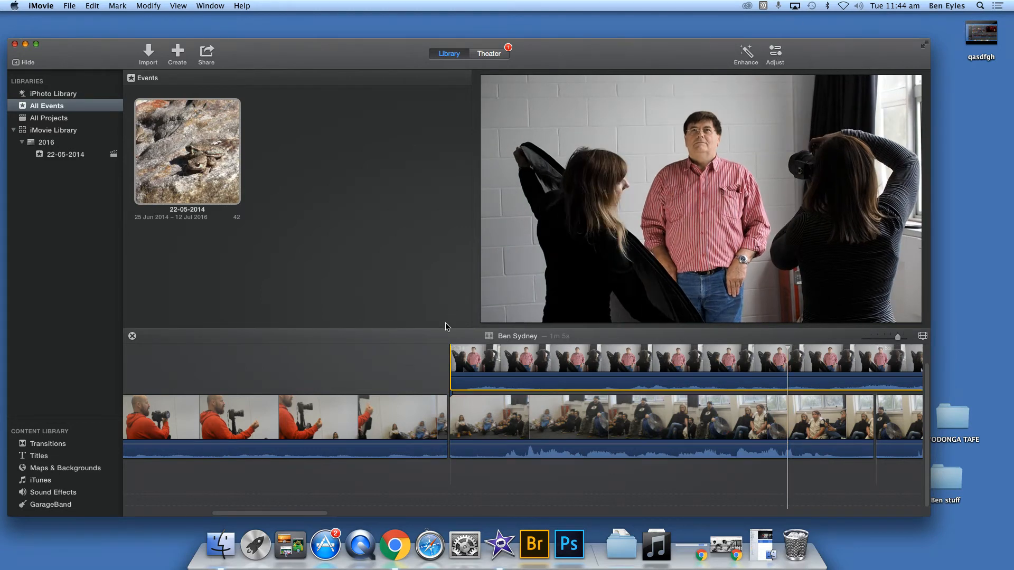
{"action": "left_click", "coordinate": [775, 55]}
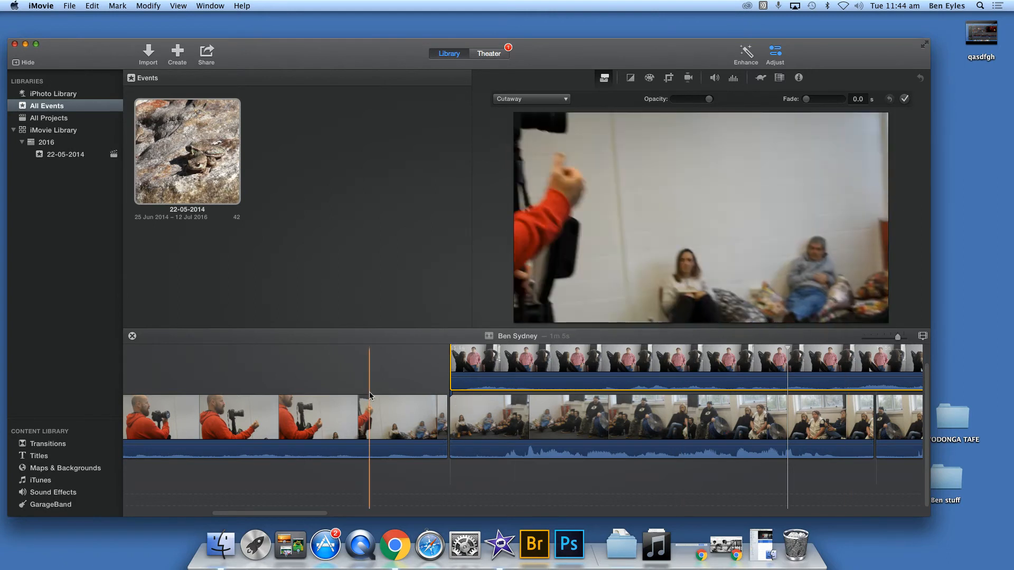
{"action": "left_click", "coordinate": [383, 407]}
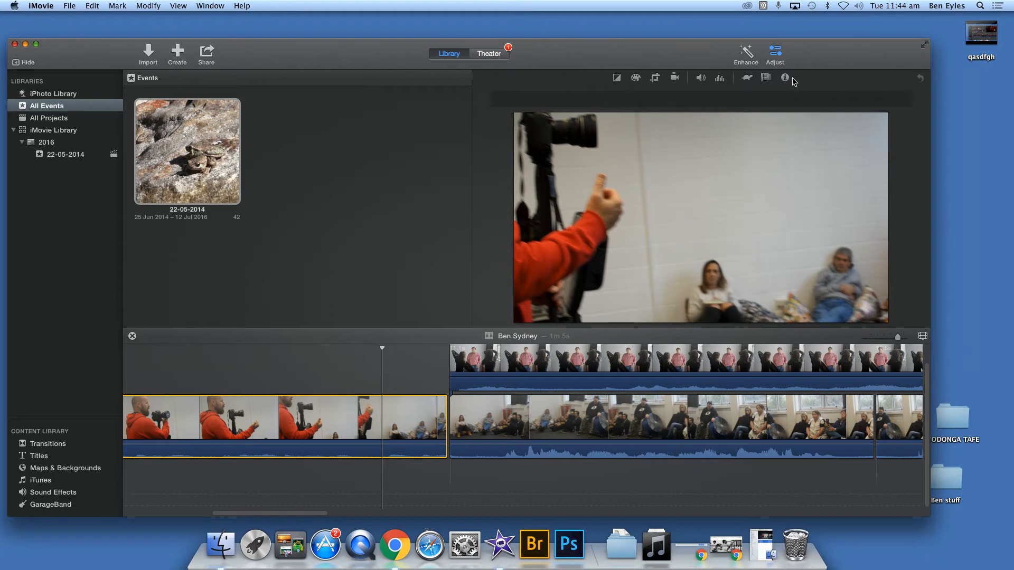
{"action": "left_click", "coordinate": [588, 364]}
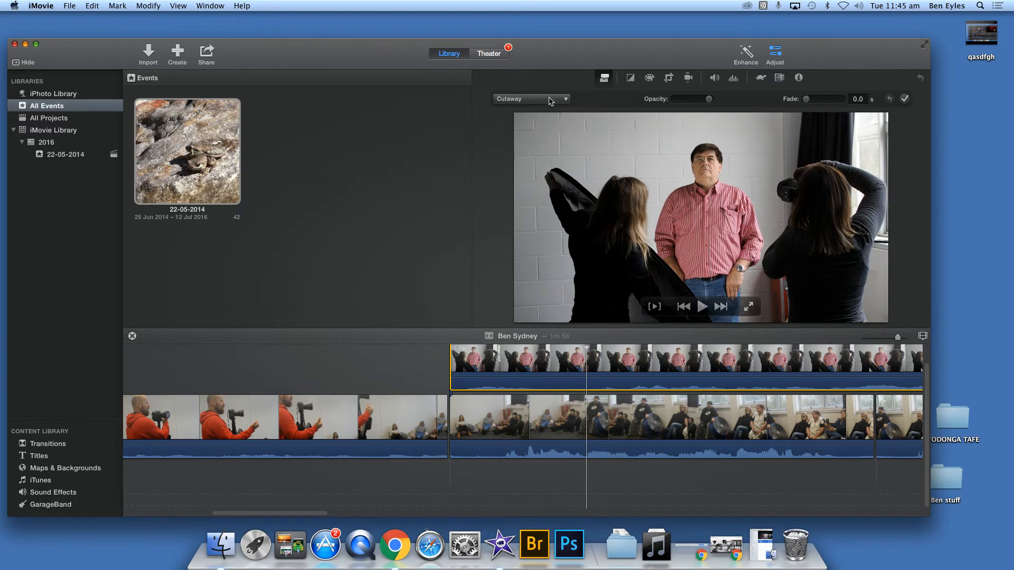
Change the overlay clip to Picture in Picture, move the inset to the frame's lower right and enlarge it to about a third of the frame width.
{"action": "left_click", "coordinate": [531, 99]}
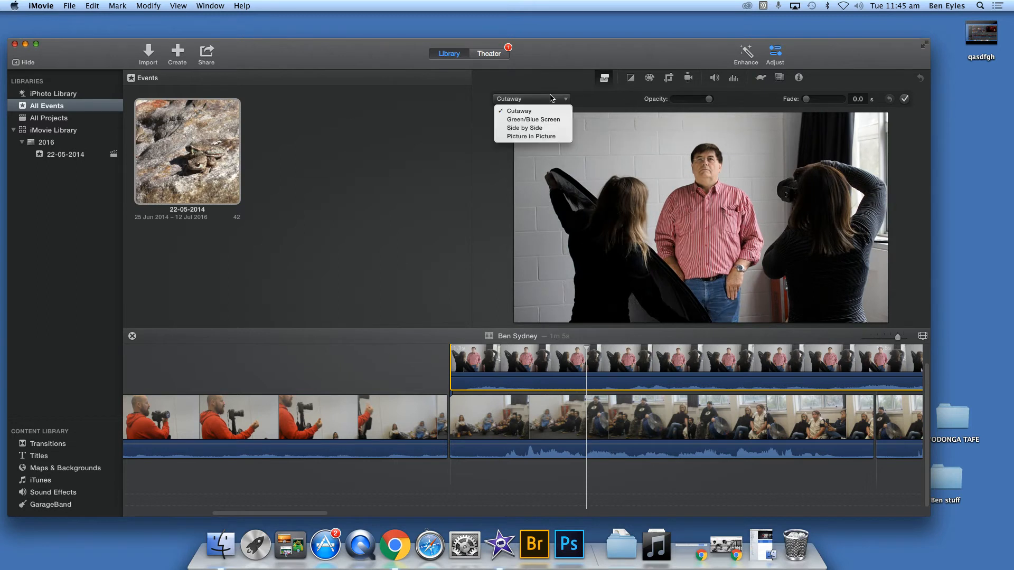
{"action": "left_click", "coordinate": [541, 136]}
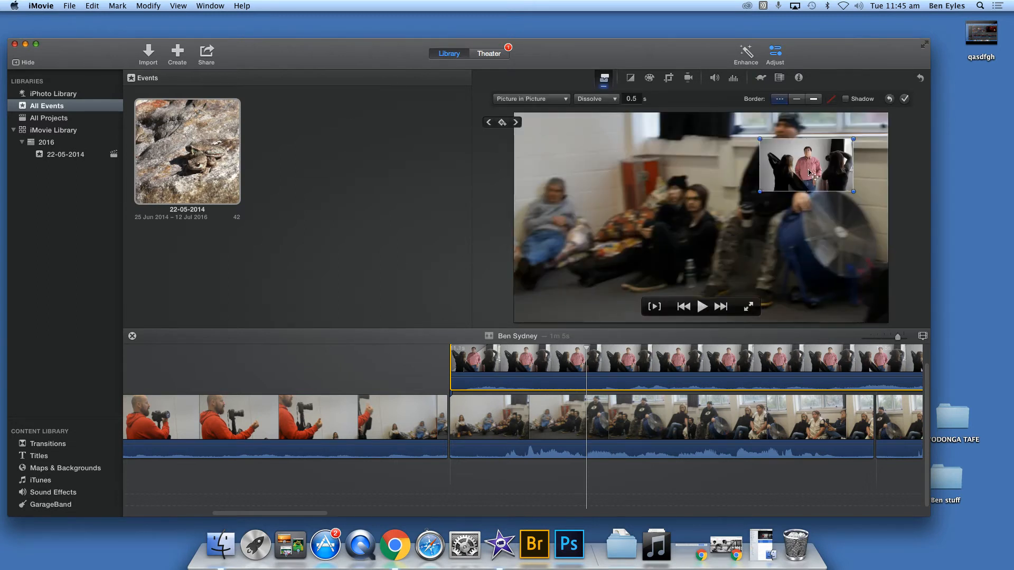
{"action": "left_click_drag", "start_coordinate": [810, 172], "coordinate": [833, 262]}
{"action": "left_click_drag", "start_coordinate": [778, 240], "coordinate": [750, 224]}
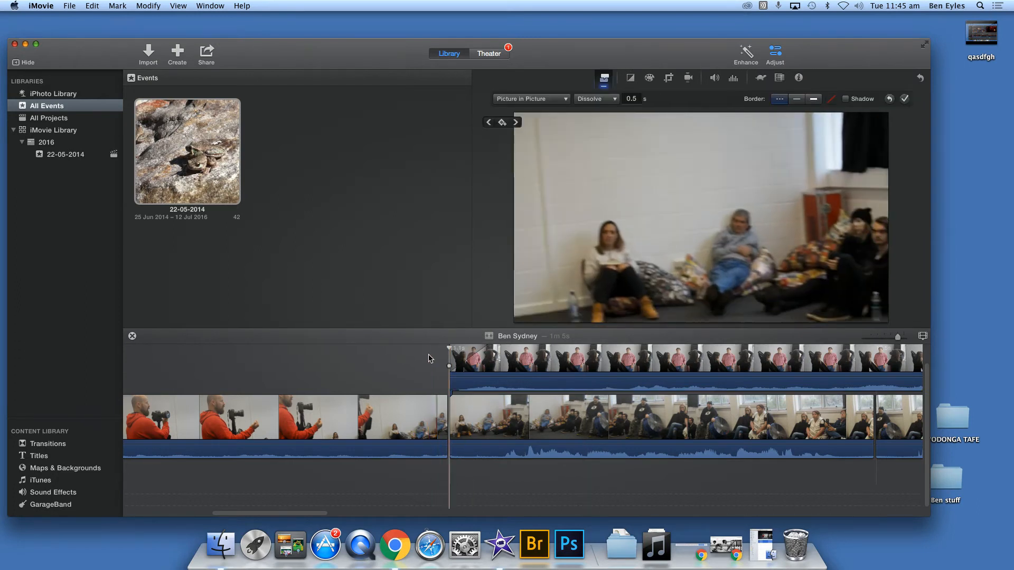
Play back the picture-in-picture section and switch the overlay clip back to Cutaway.
{"action": "left_click", "coordinate": [418, 361]}
{"action": "key", "text": "space"}
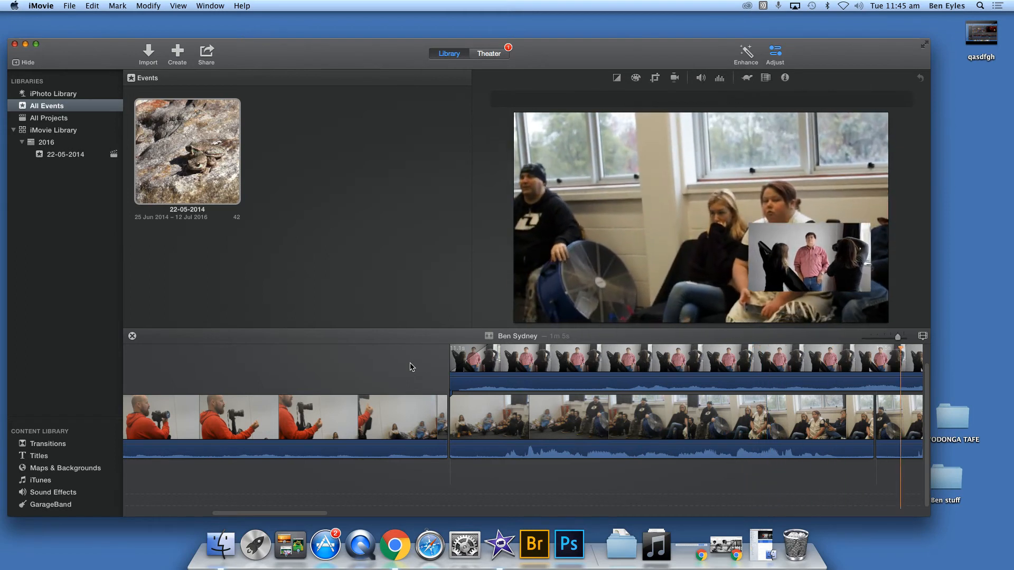
{"action": "key", "text": "space"}
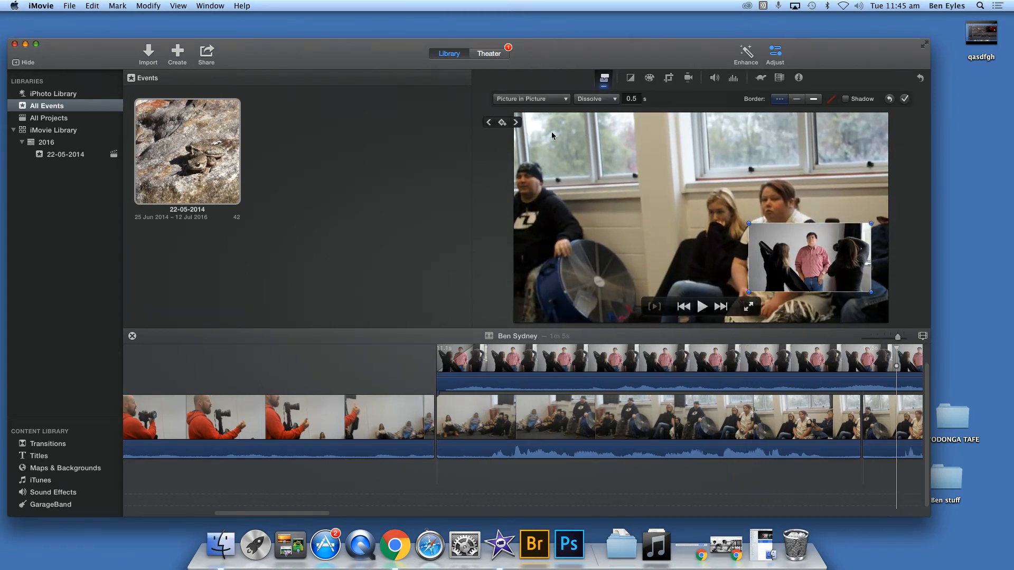
{"action": "left_click", "coordinate": [531, 99]}
{"action": "left_click", "coordinate": [529, 106]}
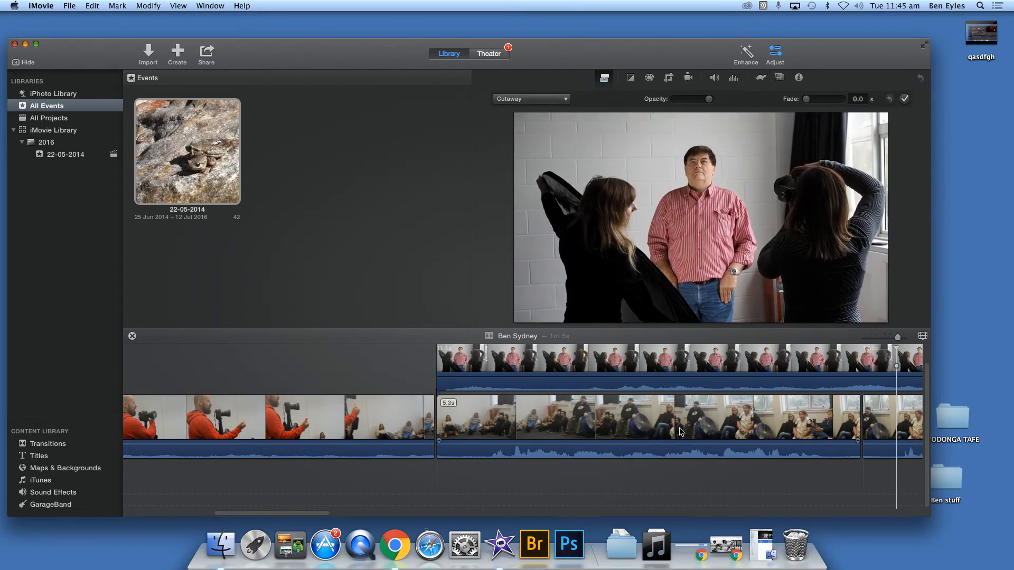
Turn on Lower volume of other clips for the overlay clip, set its amount near the low end of the range, and play back the section.
{"action": "left_click", "coordinate": [555, 425]}
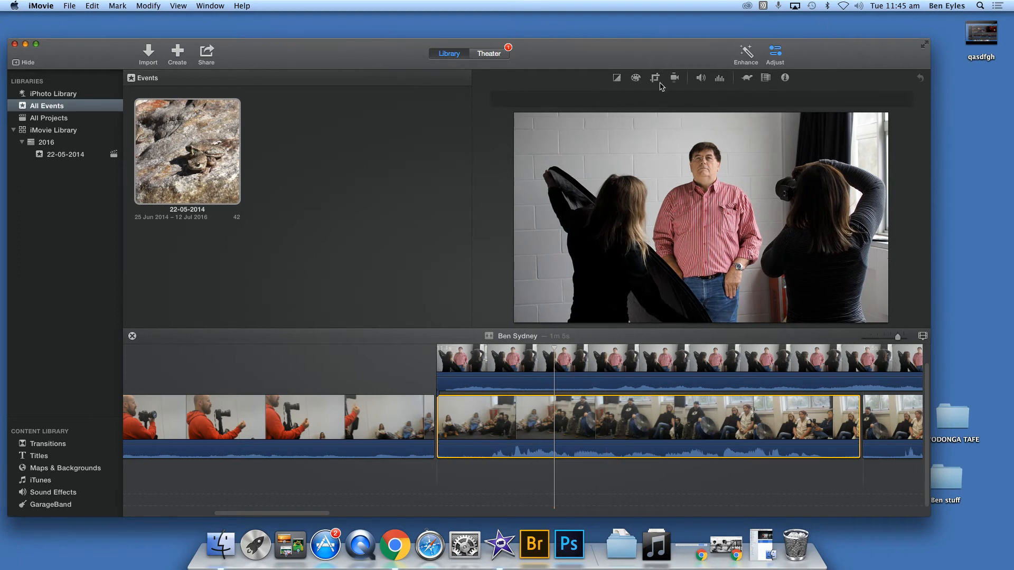
{"action": "left_click", "coordinate": [698, 81]}
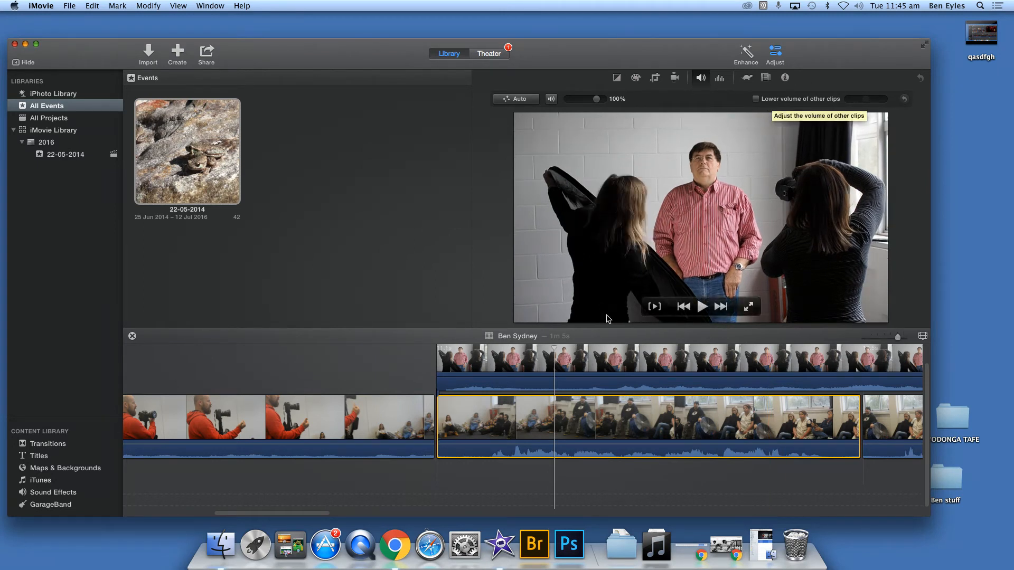
{"action": "left_click", "coordinate": [655, 371]}
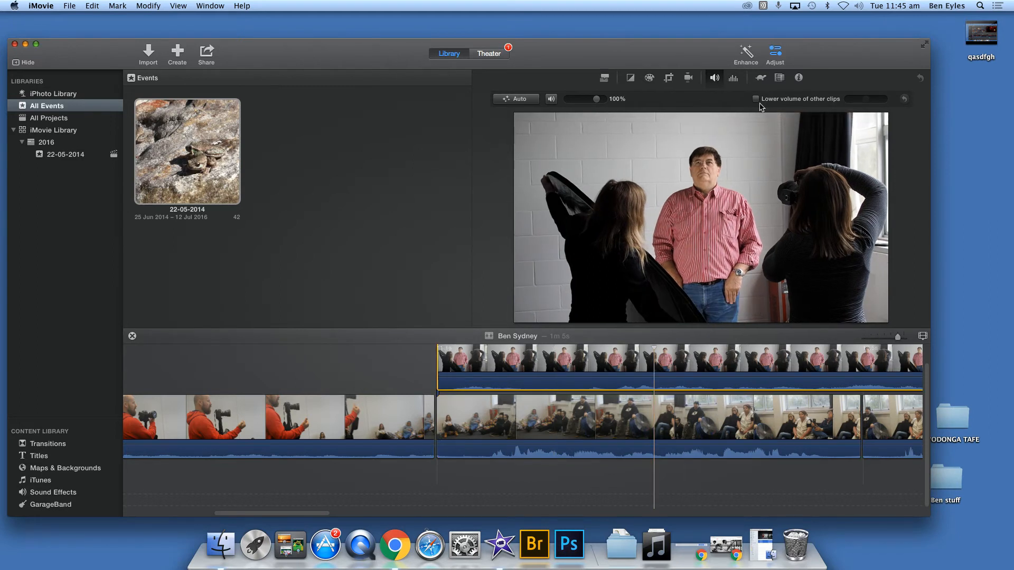
{"action": "left_click", "coordinate": [756, 100]}
{"action": "left_click_drag", "start_coordinate": [866, 99], "coordinate": [889, 105]}
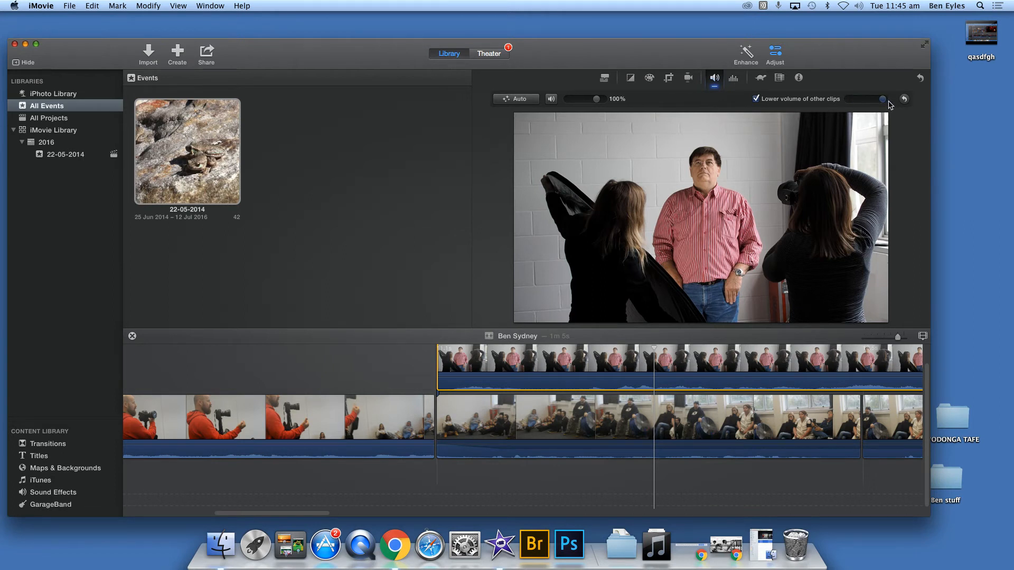
{"action": "left_click_drag", "start_coordinate": [888, 104], "coordinate": [854, 103]}
{"action": "left_click_drag", "start_coordinate": [854, 101], "coordinate": [857, 100]}
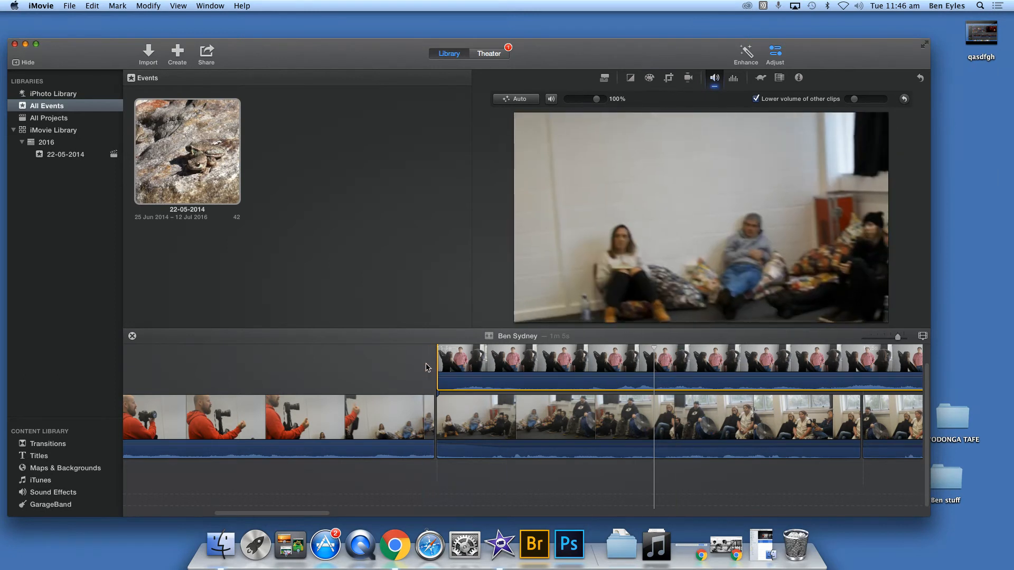
{"action": "key", "text": "space"}
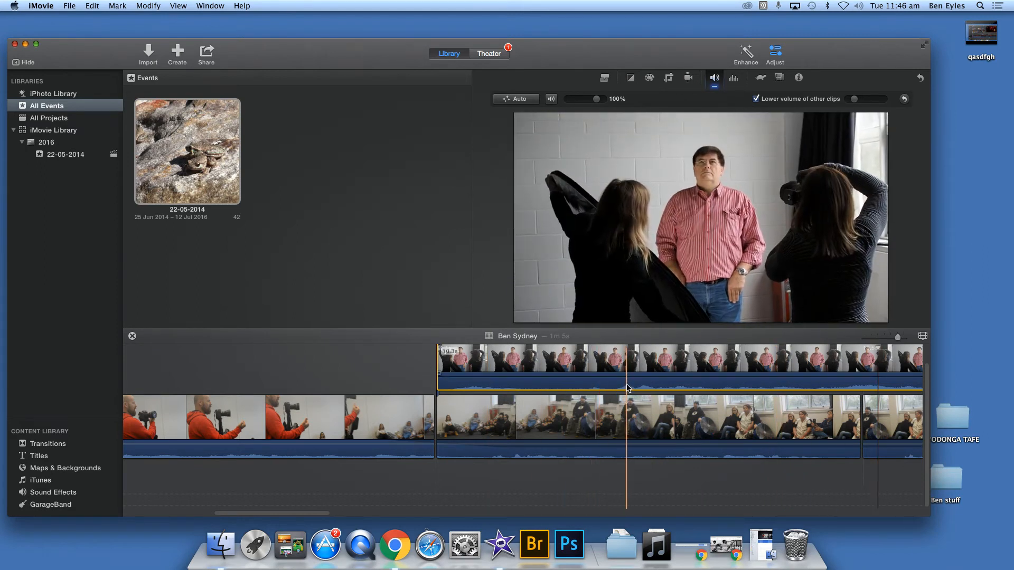
Raise the overlay clip's own volume to 158% and play back the overlaid section.
{"action": "left_click_drag", "start_coordinate": [631, 381], "coordinate": [630, 376]}
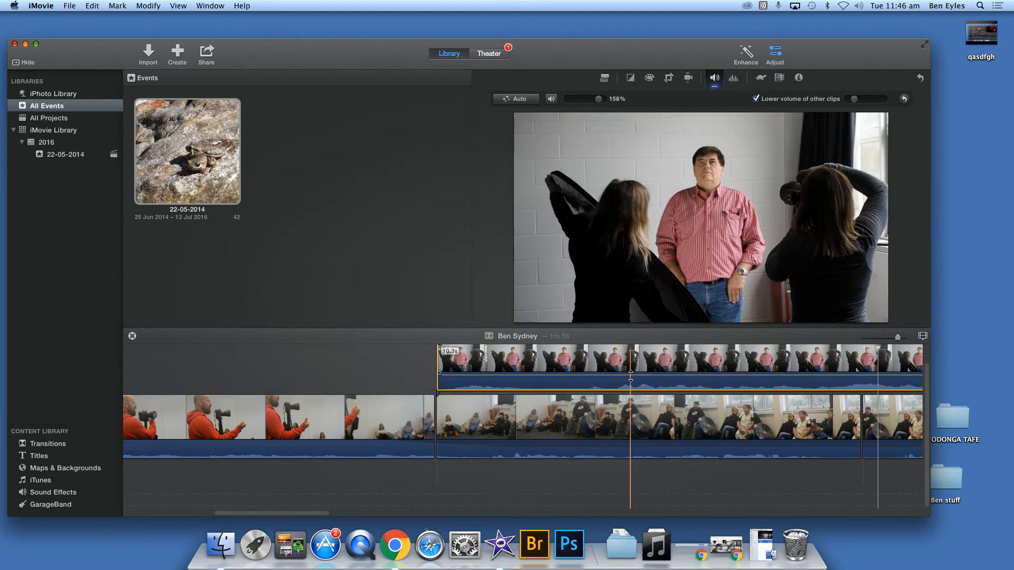
{"action": "key", "text": "space"}
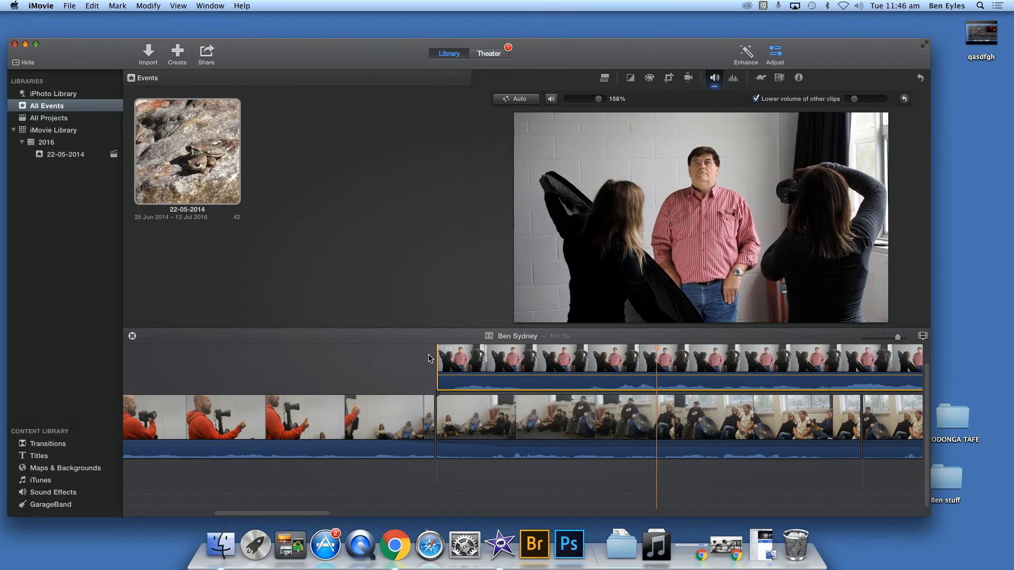
{"action": "key", "text": "space"}
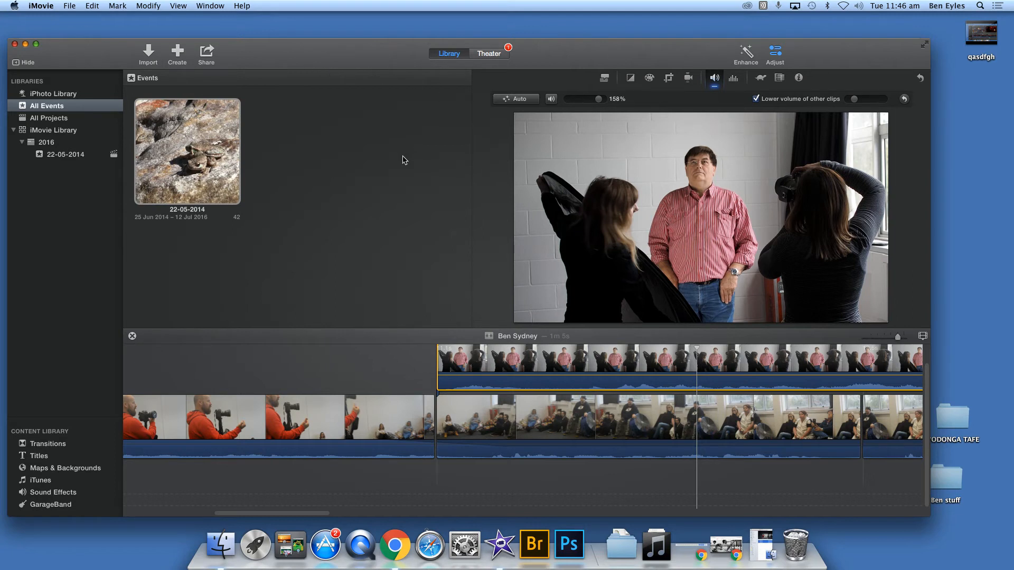
Zoom the timeline out until the whole project fits, and select the overlay clip.
{"action": "mouse_move", "coordinate": [806, 293]}
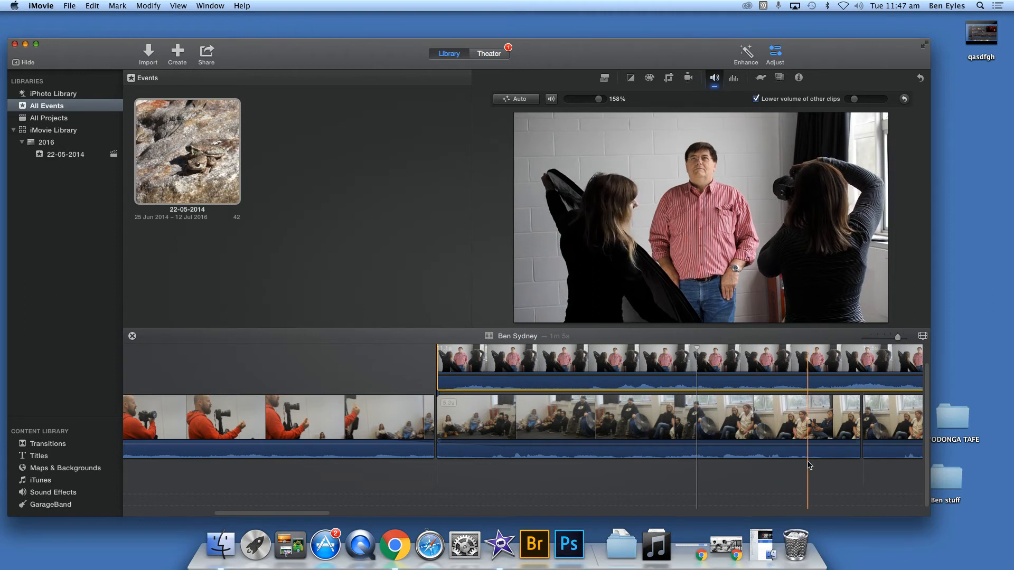
{"action": "left_click_drag", "start_coordinate": [309, 514], "coordinate": [329, 523]}
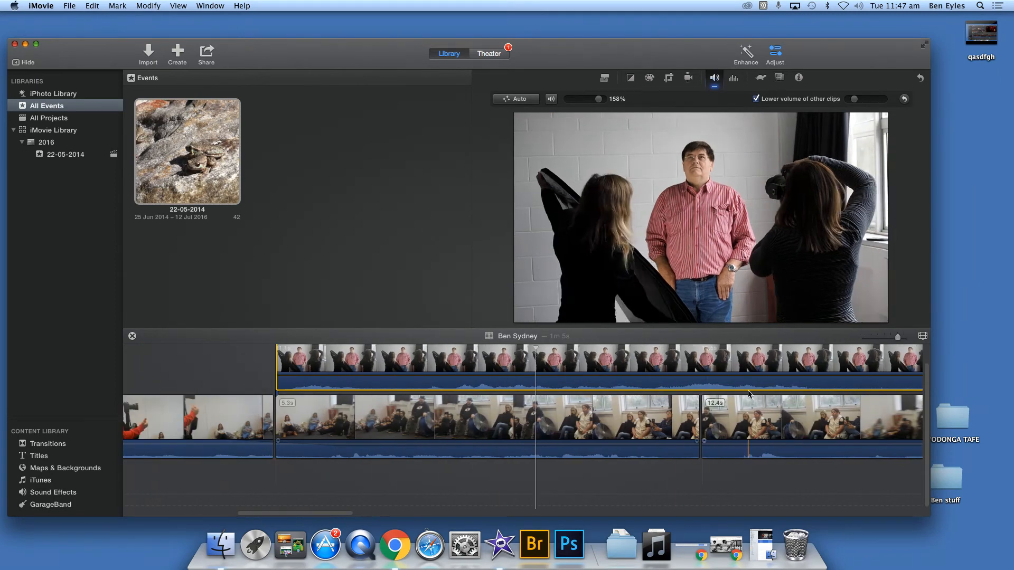
{"action": "left_click_drag", "start_coordinate": [887, 336], "coordinate": [878, 336]}
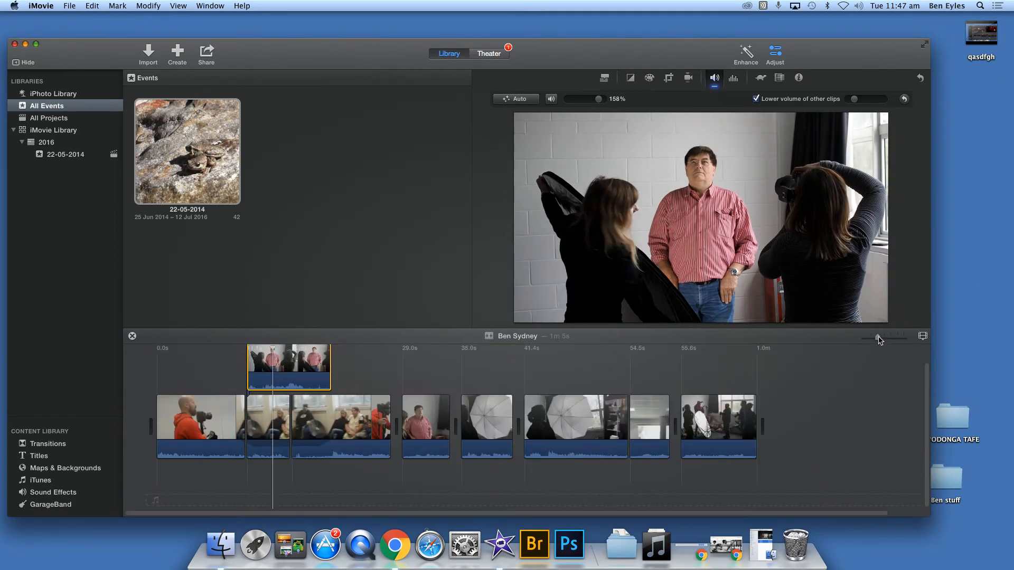
{"action": "left_click", "coordinate": [285, 358]}
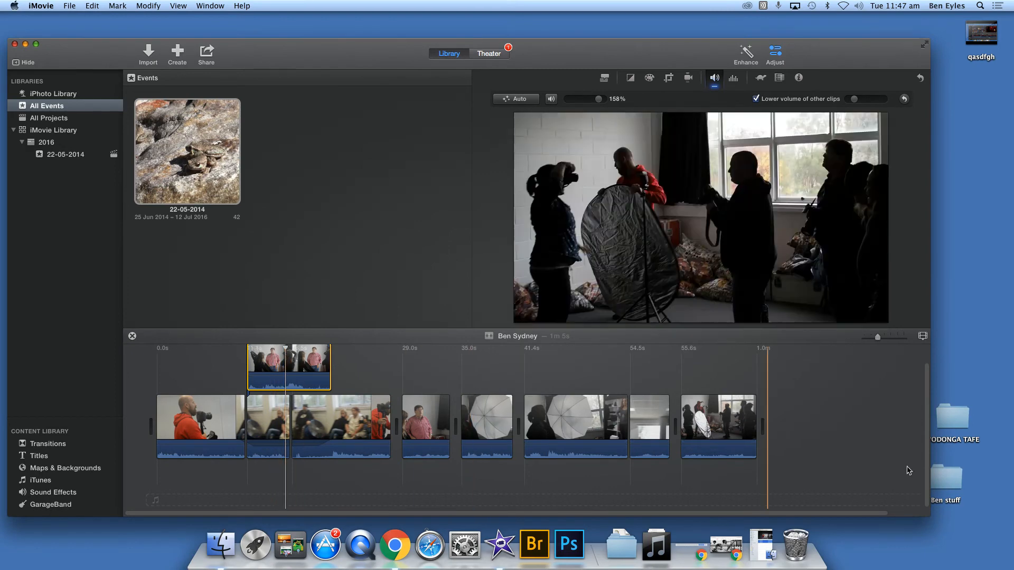
{"action": "scroll", "coordinate": [925, 467], "scroll_direction": "up", "scroll_amount": 2}
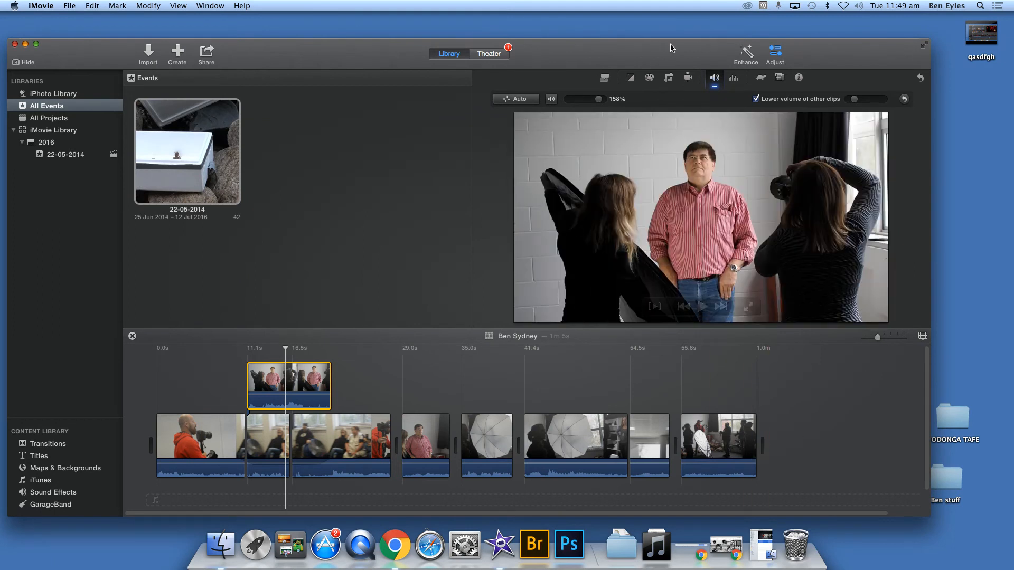
{"action": "left_click", "coordinate": [356, 439]}
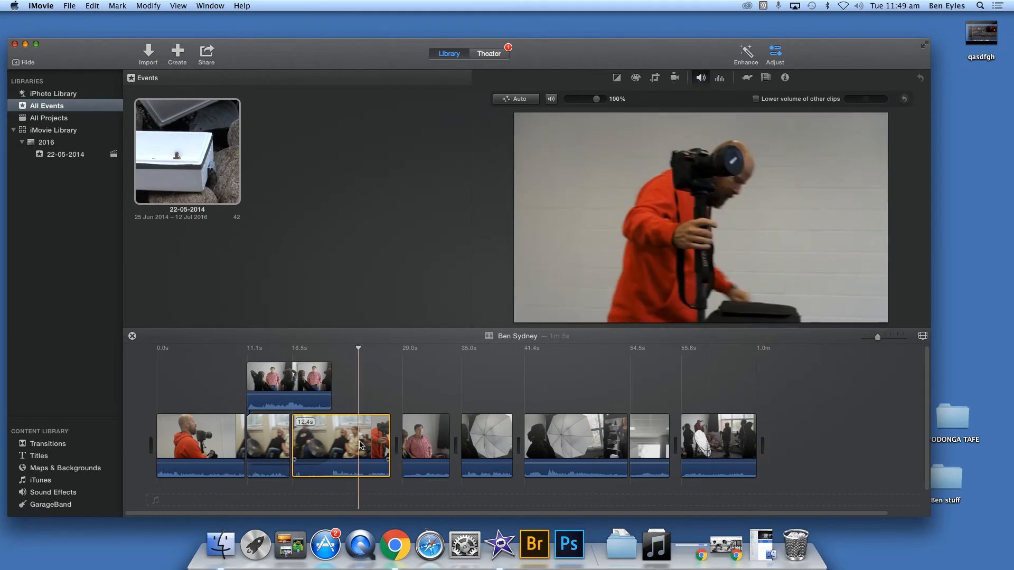
{"action": "left_click", "coordinate": [416, 438]}
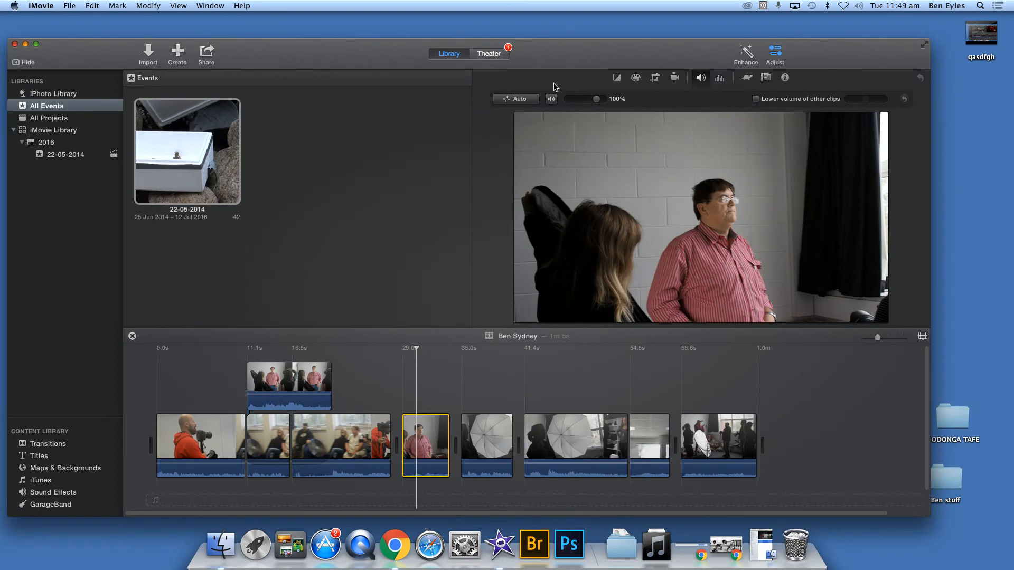
{"action": "left_click_drag", "start_coordinate": [822, 437], "coordinate": [469, 428]}
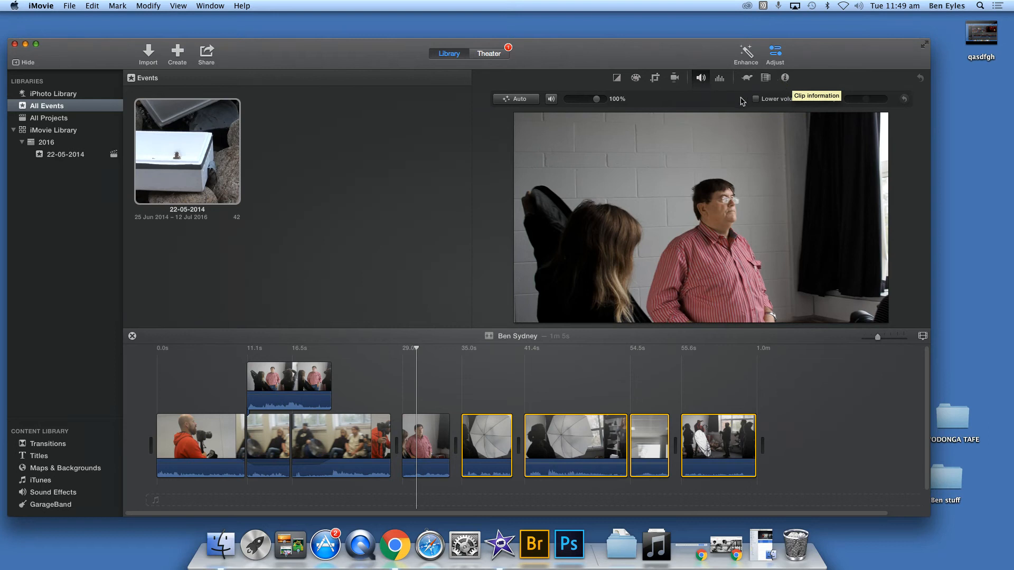
{"action": "left_click", "coordinate": [872, 420]}
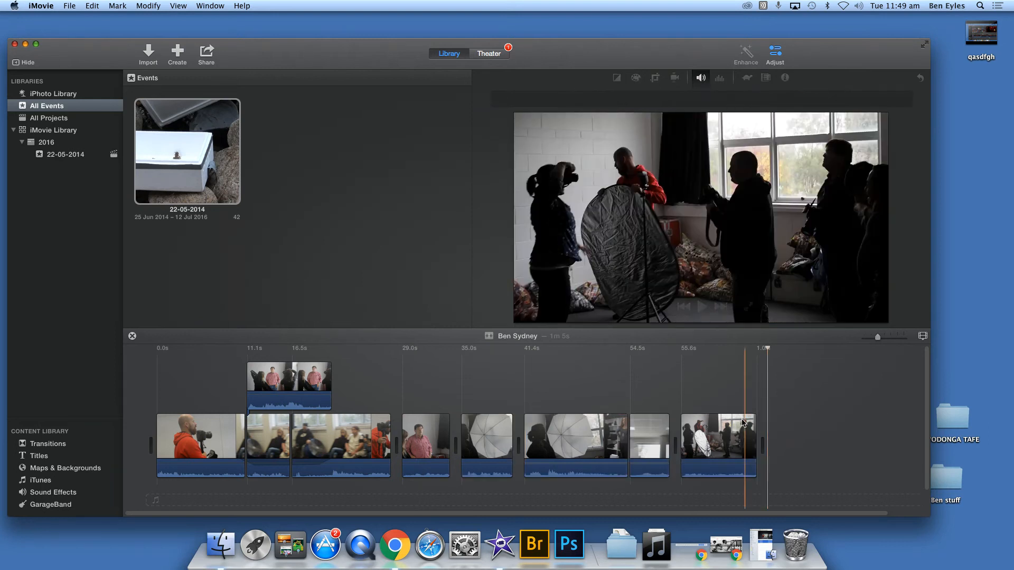
Set the playback speed of the timeline's last clip to Fast at 2x.
{"action": "left_click", "coordinate": [733, 438]}
{"action": "left_click", "coordinate": [747, 78]}
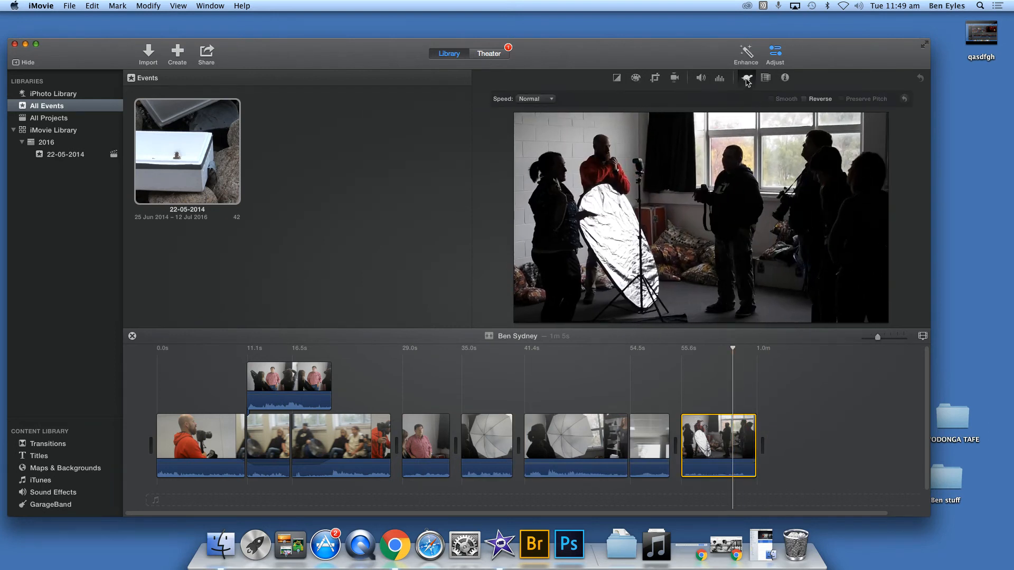
{"action": "left_click", "coordinate": [530, 100]}
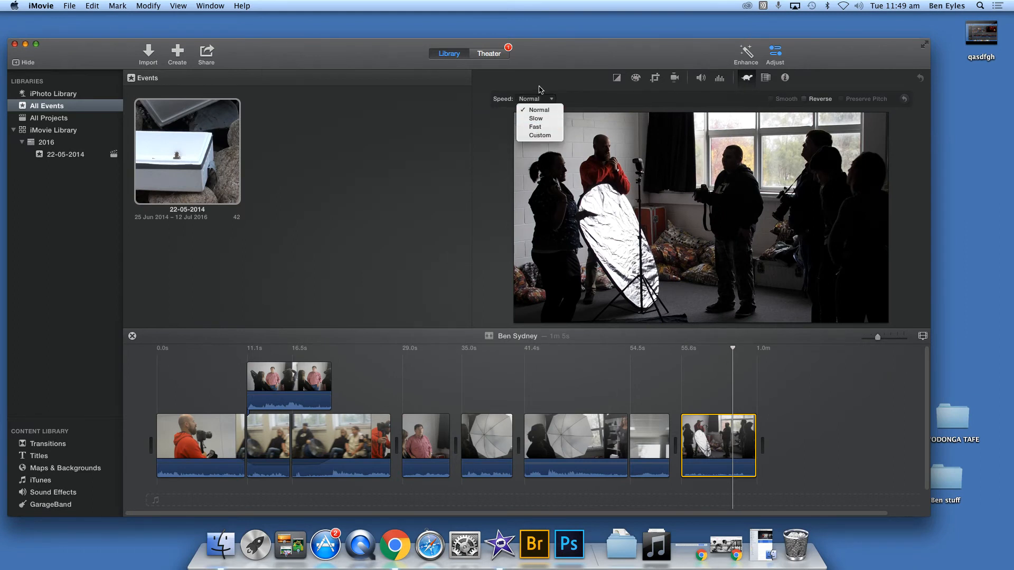
{"action": "left_click", "coordinate": [820, 385]}
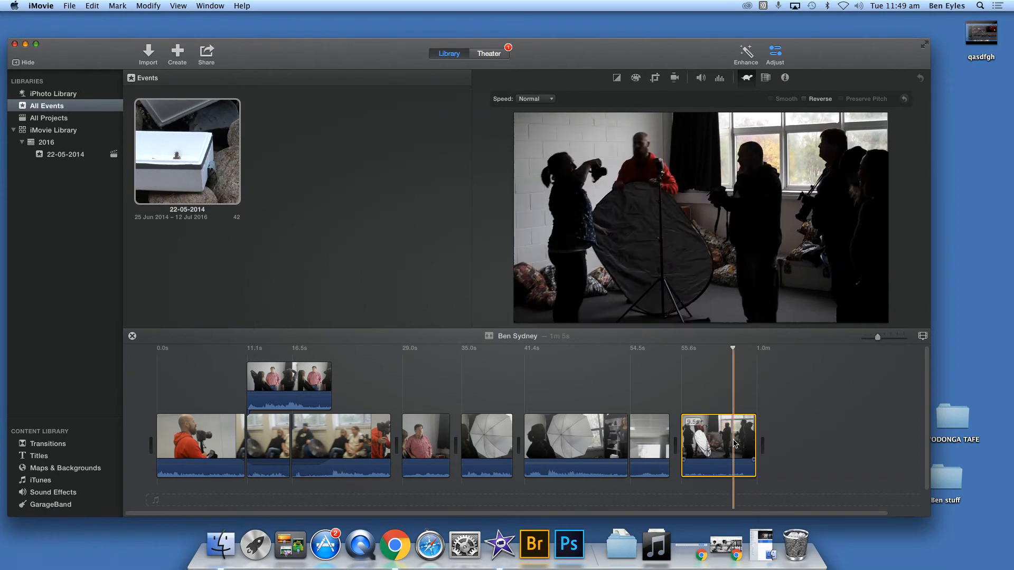
{"action": "left_click", "coordinate": [527, 100]}
{"action": "left_click", "coordinate": [535, 127]}
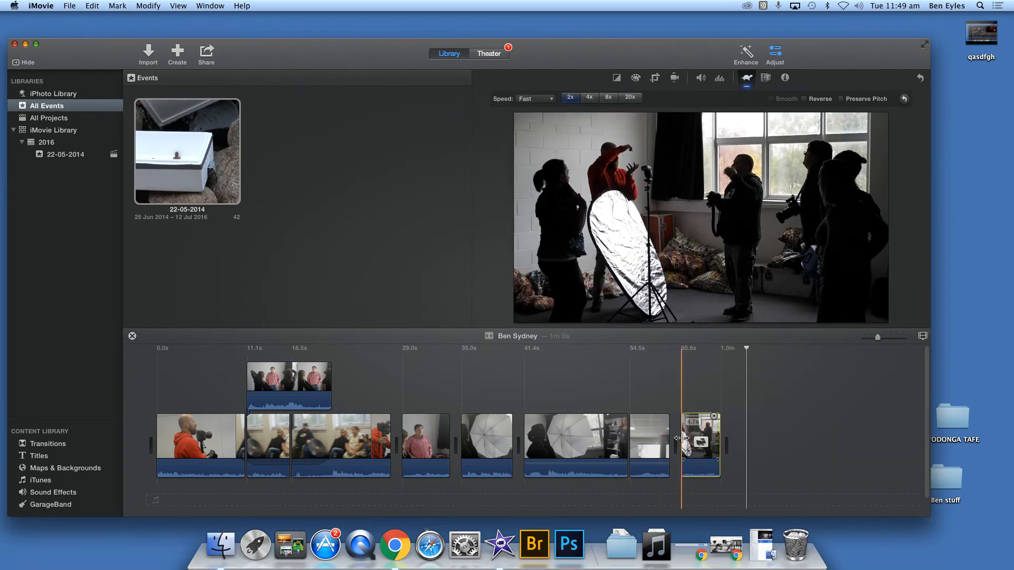
Adjust the last clip's playback speed with its speed handle, and reset the clip's speed to Normal.
{"action": "mouse_move", "coordinate": [713, 418]}
{"action": "left_mouse_down"}
{"action": "mouse_move", "coordinate": [819, 420]}
{"action": "mouse_move", "coordinate": [707, 420]}
{"action": "mouse_move", "coordinate": [718, 420]}
{"action": "left_mouse_up"}
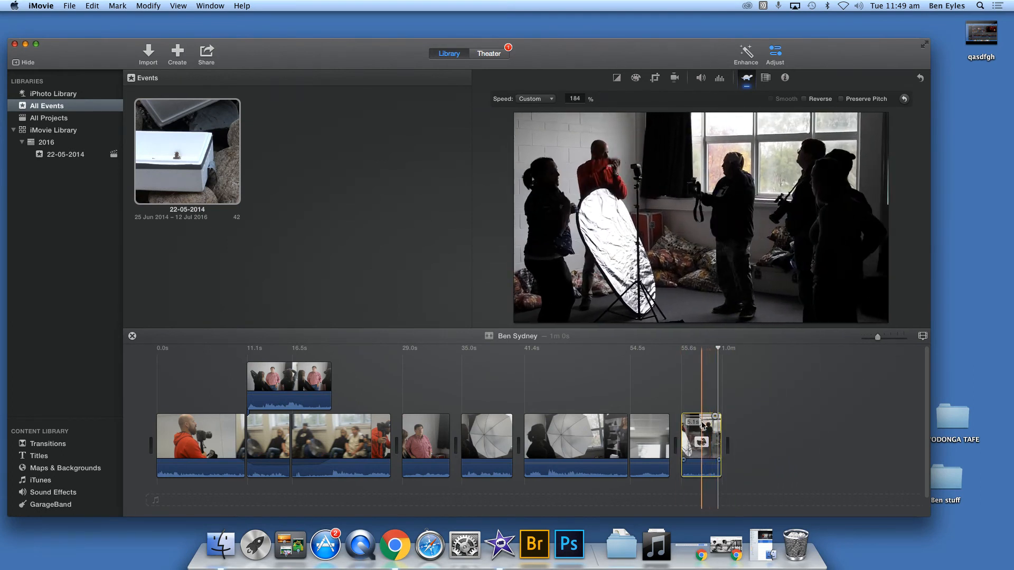
{"action": "left_click", "coordinate": [524, 99]}
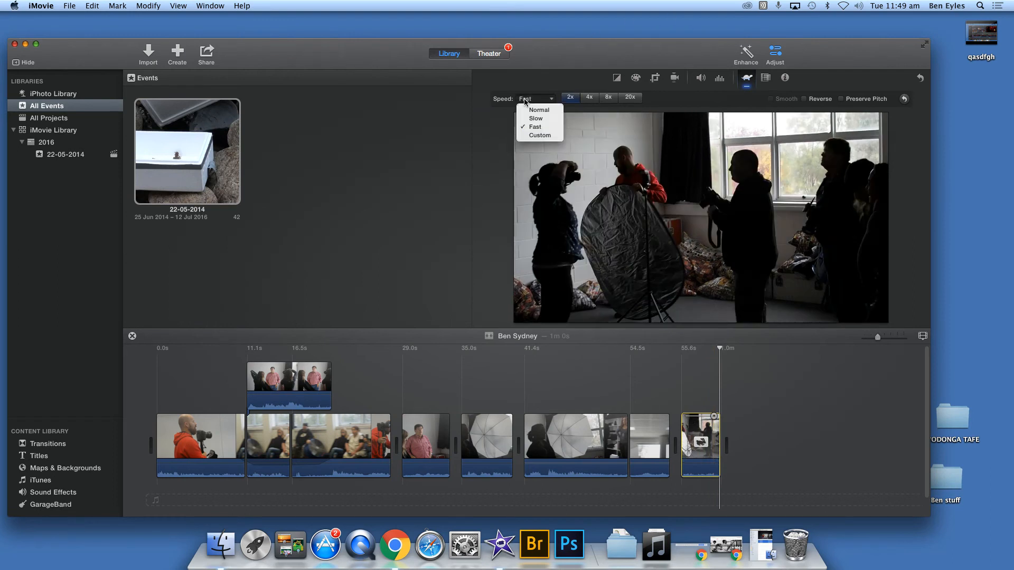
{"action": "left_click", "coordinate": [537, 110]}
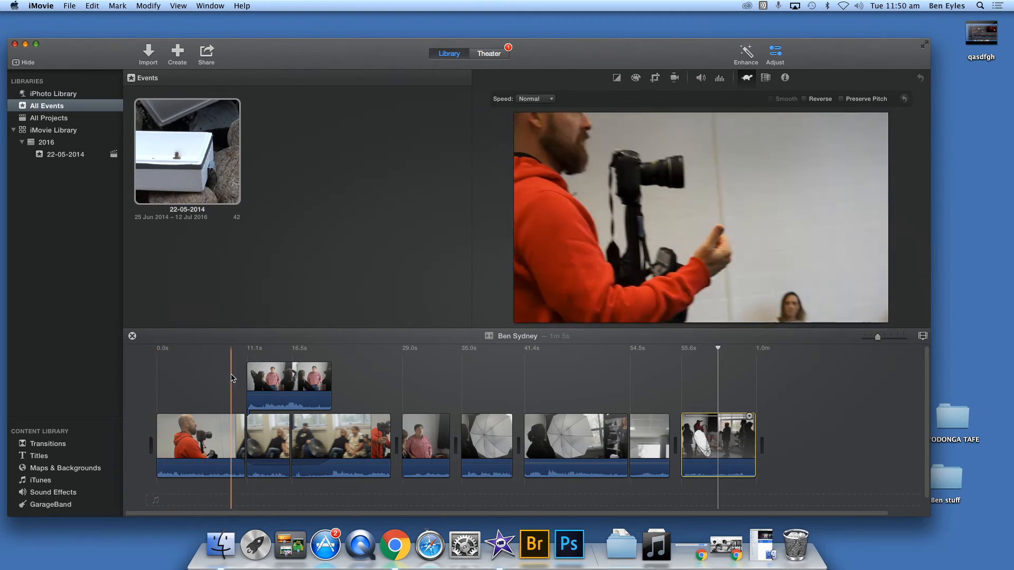
Show the available transitions and add a Cross Dissolve between the first and second clips.
{"action": "left_click", "coordinate": [42, 445]}
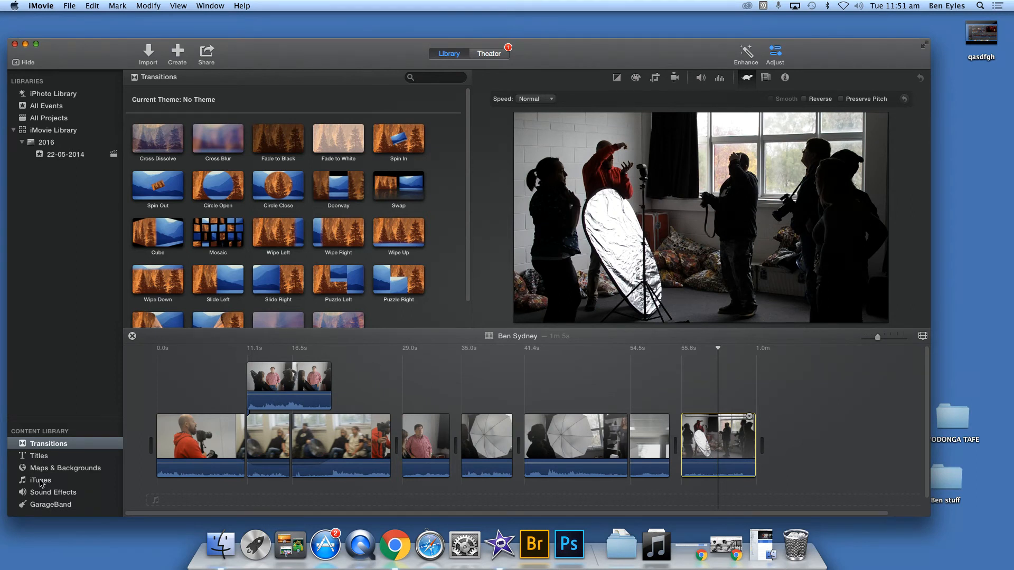
{"action": "left_click", "coordinate": [808, 379]}
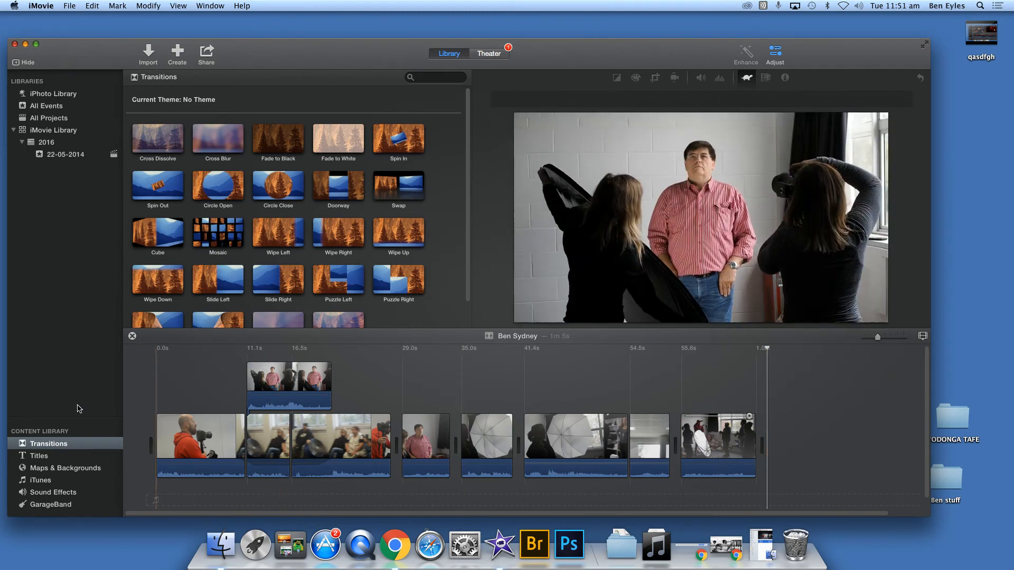
{"action": "left_click_drag", "start_coordinate": [468, 130], "coordinate": [474, 94]}
{"action": "left_click", "coordinate": [155, 139]}
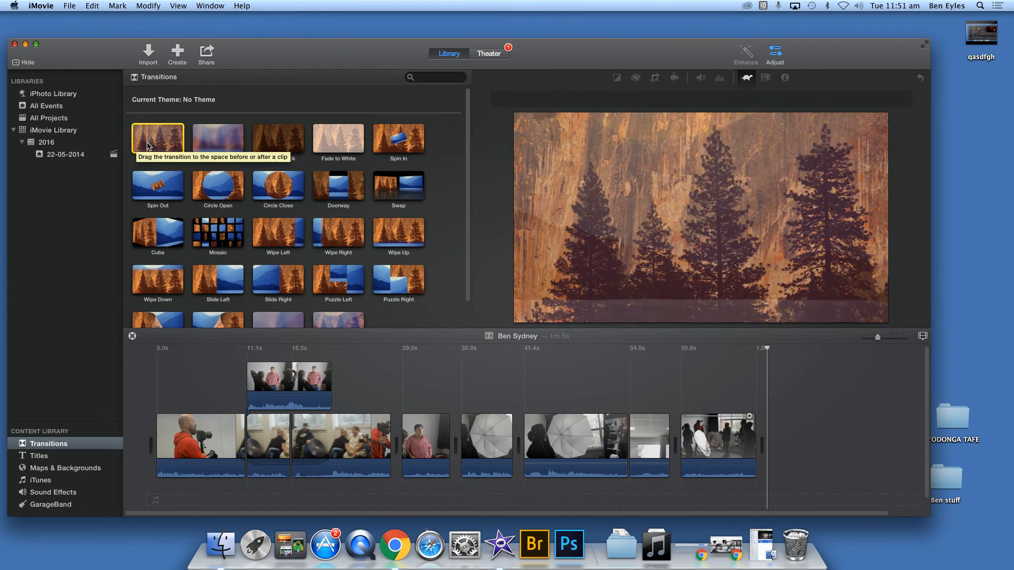
{"action": "left_click_drag", "start_coordinate": [155, 147], "coordinate": [249, 445]}
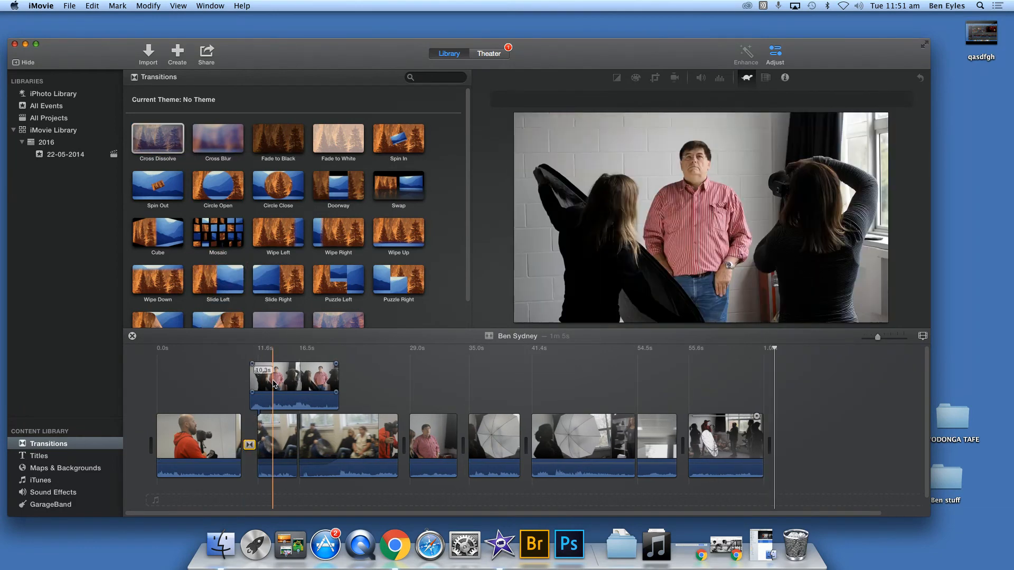
Move the overlay clip to the end of the main timeline and play back the Cross Dissolve after the first clip.
{"action": "left_click_drag", "start_coordinate": [274, 384], "coordinate": [828, 436]}
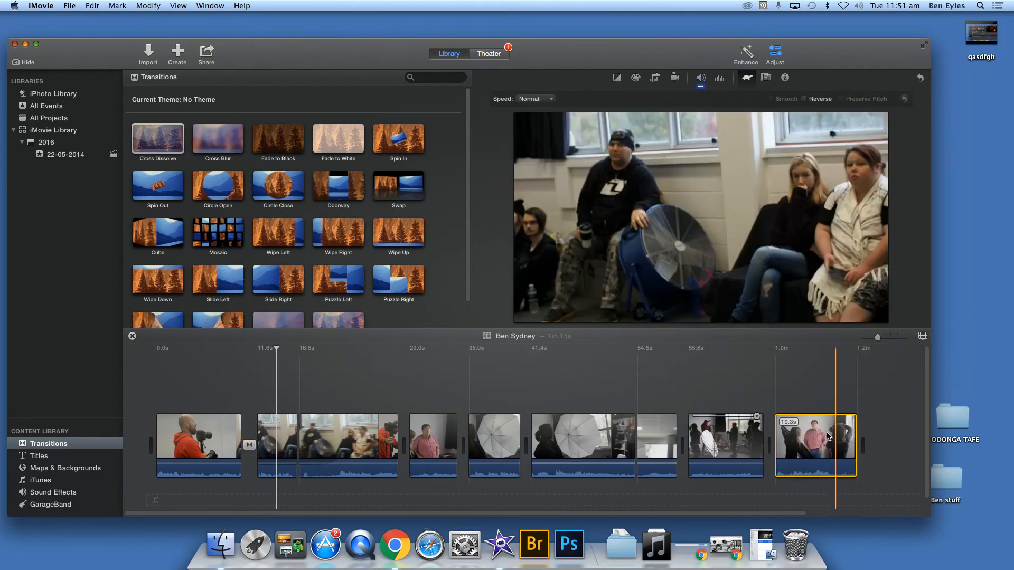
{"action": "key", "text": "space"}
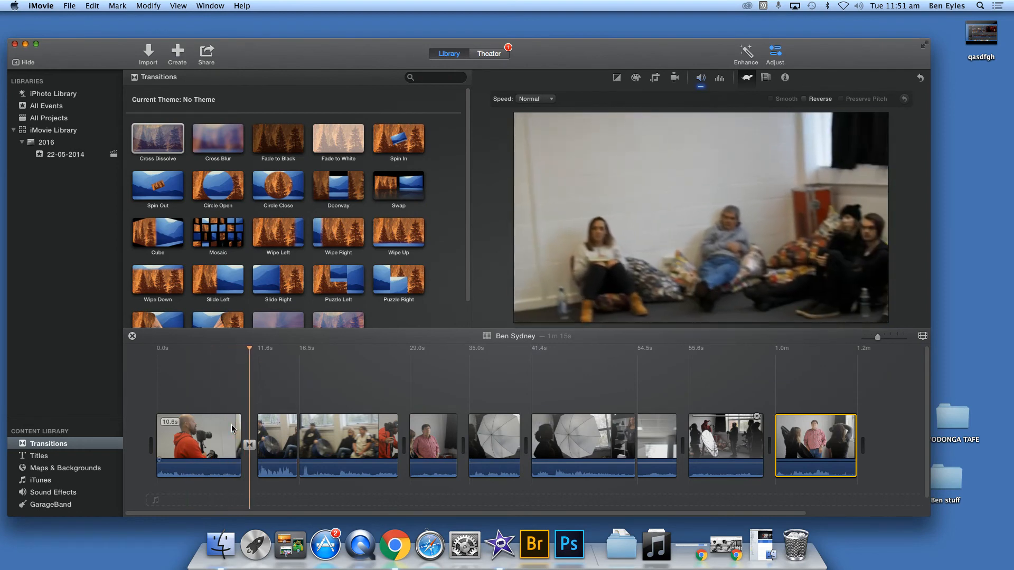
{"action": "key", "text": "space"}
{"action": "key", "text": "space"}
Apply a duration of 1.0 s to all transitions from the Cross Dissolve's settings, and play back the transition.
{"action": "left_click", "coordinate": [249, 445]}
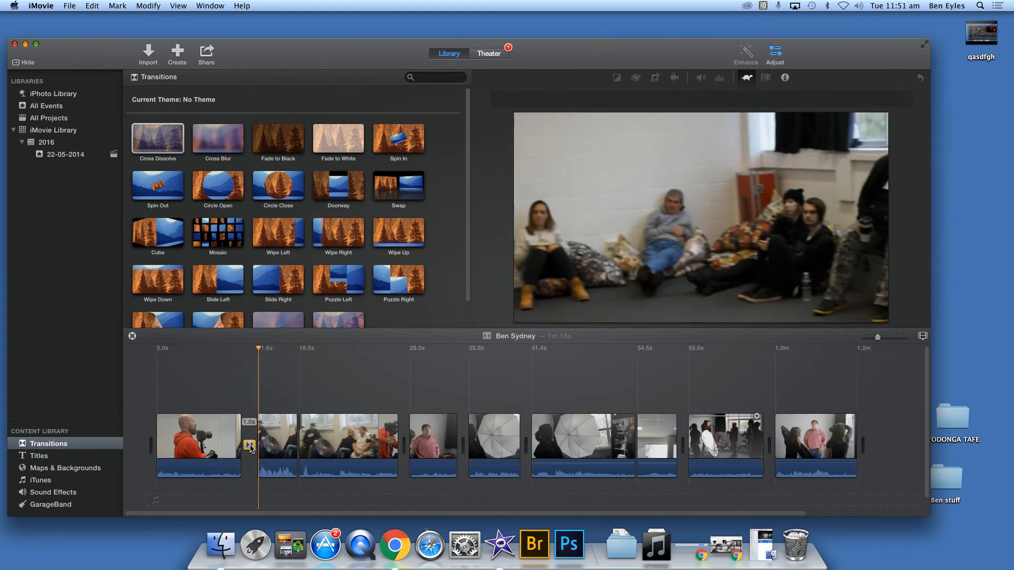
{"action": "double_click", "coordinate": [249, 445]}
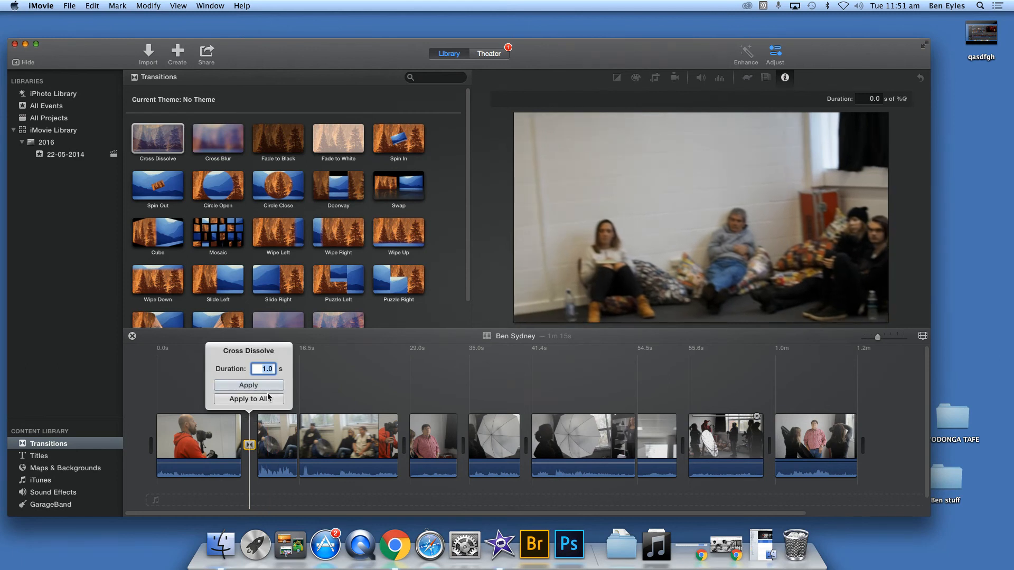
{"action": "left_click", "coordinate": [268, 399]}
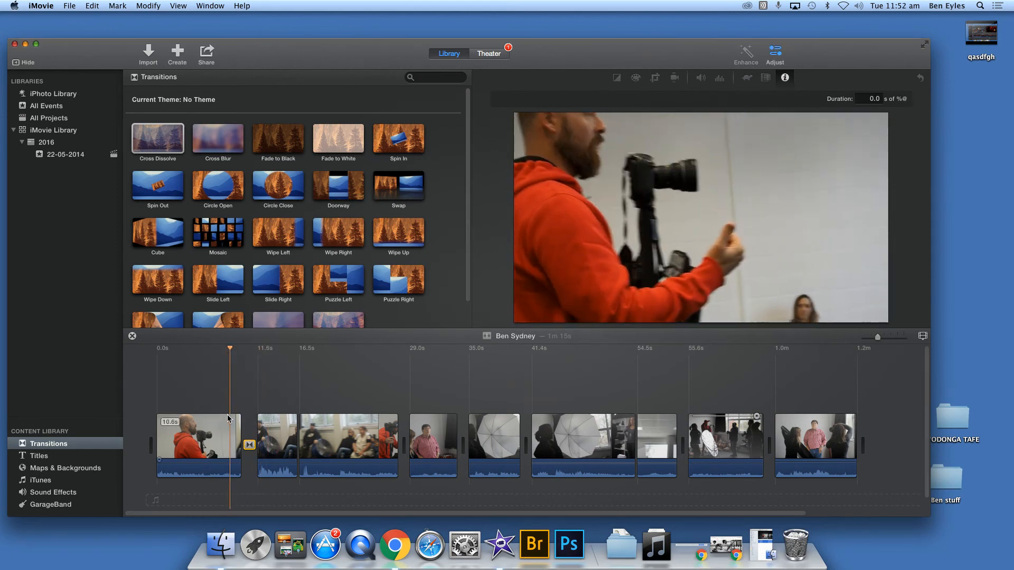
{"action": "key", "text": "space"}
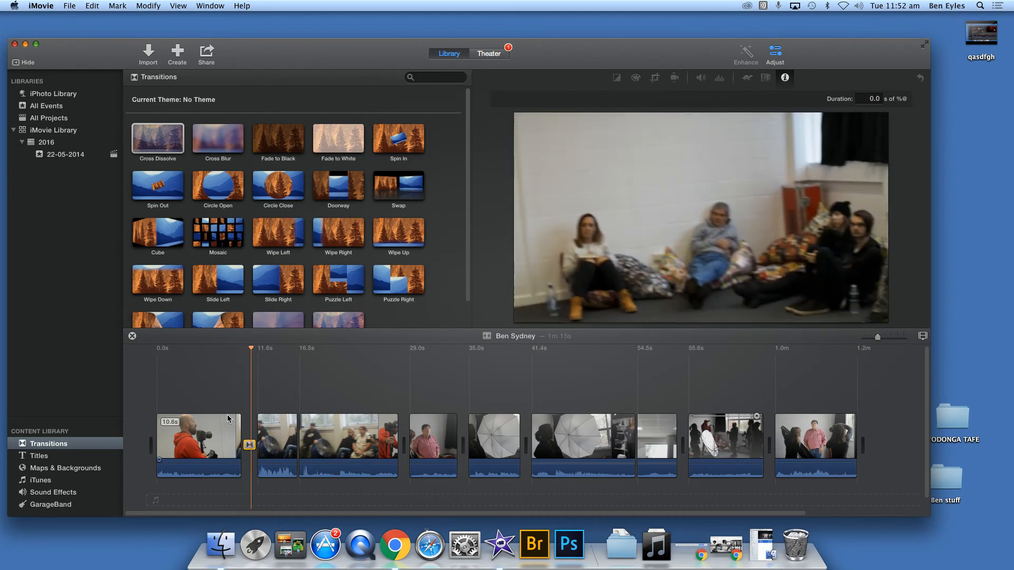
{"action": "left_click", "coordinate": [314, 384]}
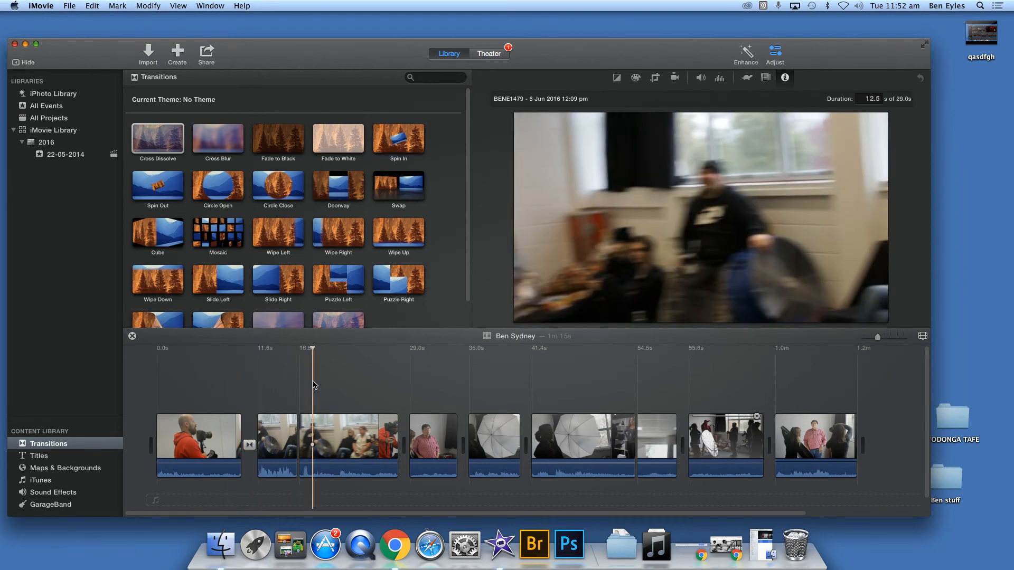
Place a Cross Dissolve between the third and fourth clips instead of after the first clip, and play it back.
{"action": "left_click", "coordinate": [154, 141]}
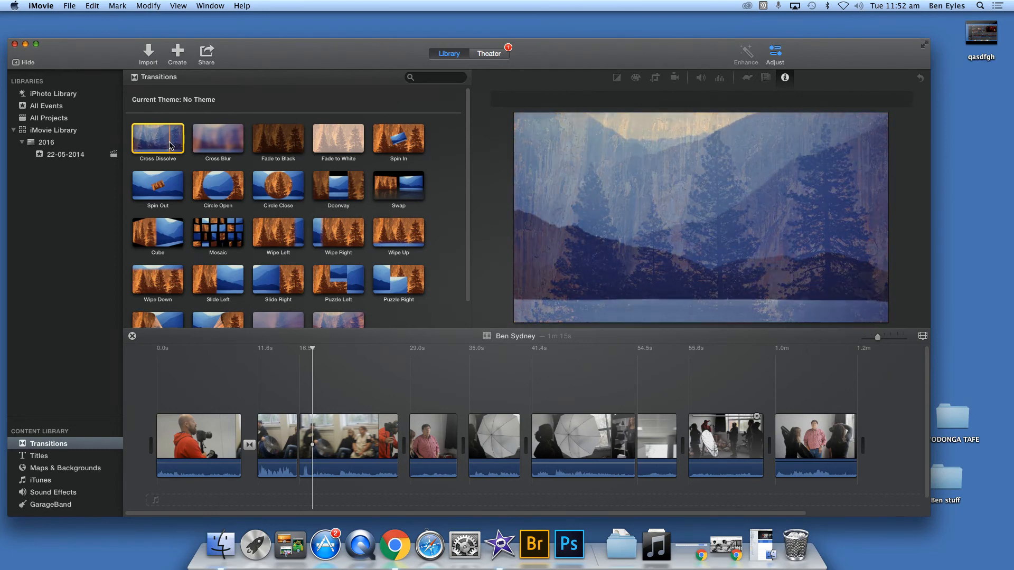
{"action": "left_click_drag", "start_coordinate": [169, 145], "coordinate": [377, 446]}
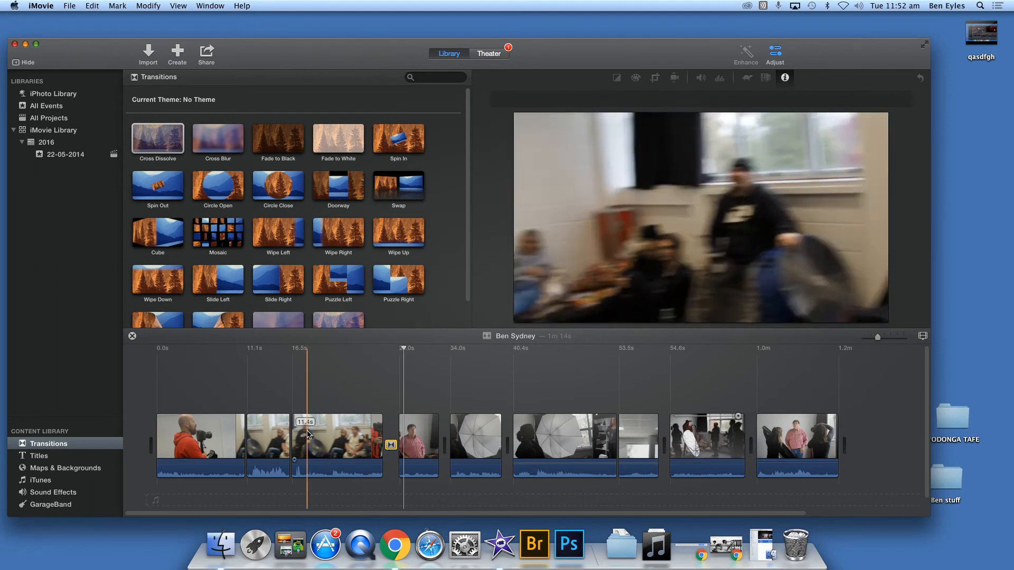
{"action": "left_click", "coordinate": [366, 438]}
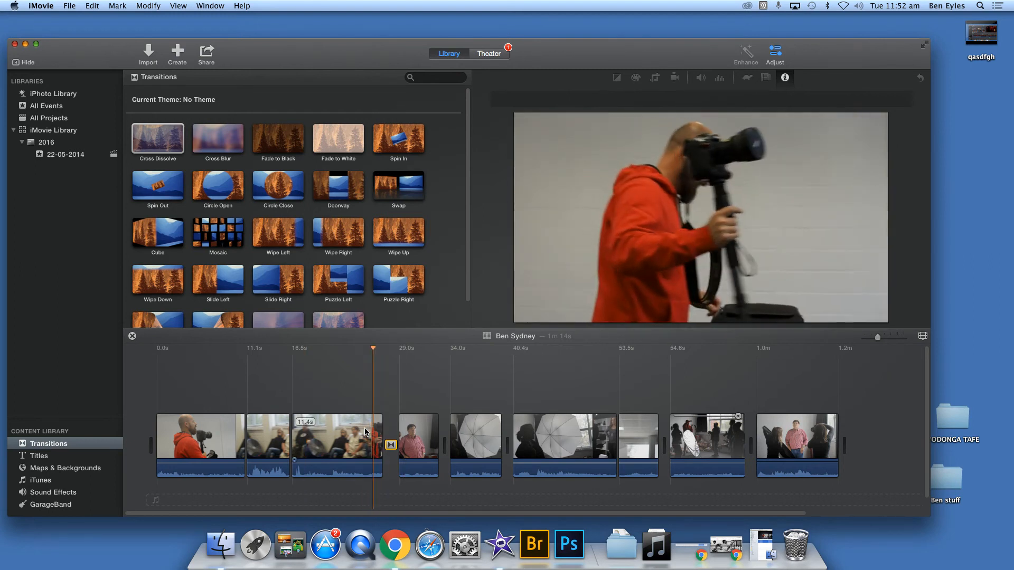
{"action": "key", "text": "space"}
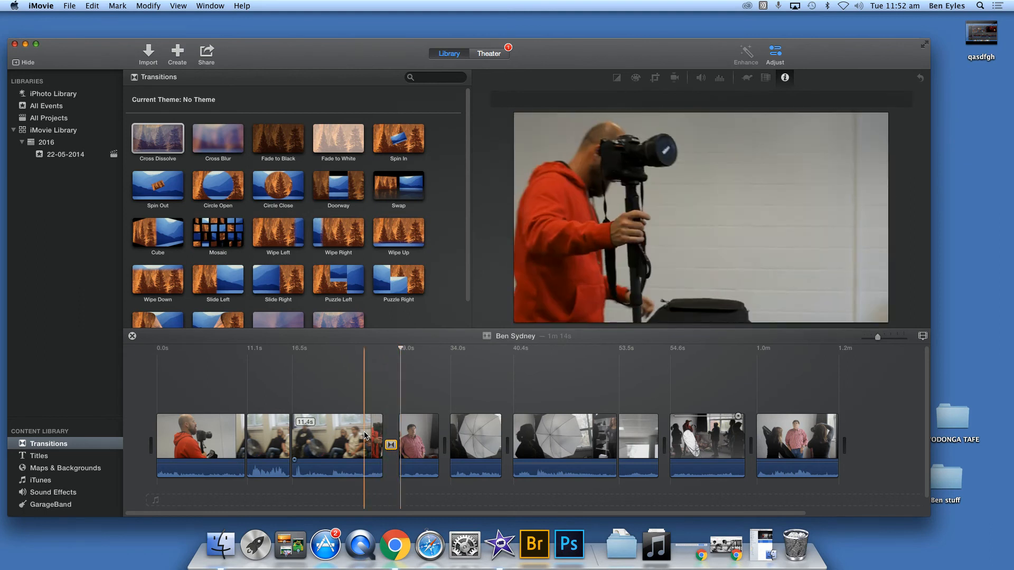
Add a Cross Blur transition between the fourth and fifth clips and play it back.
{"action": "left_click_drag", "start_coordinate": [209, 137], "coordinate": [446, 441]}
{"action": "key", "text": "space"}
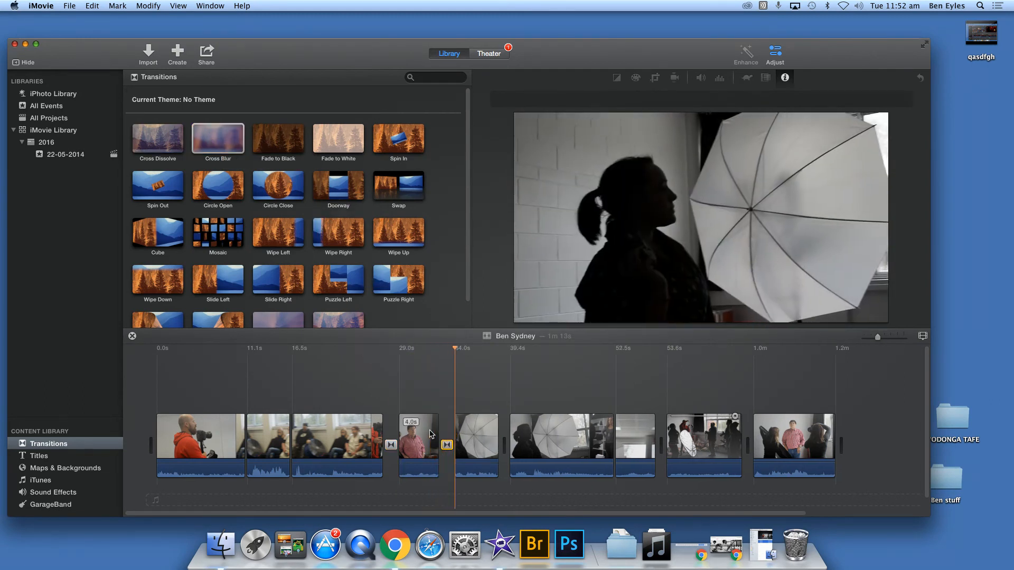
{"action": "key", "text": "space"}
Try Fade to Black and Fade to White between the second and third clips, previewing each, and delete the transition.
{"action": "left_click_drag", "start_coordinate": [282, 142], "coordinate": [295, 430]}
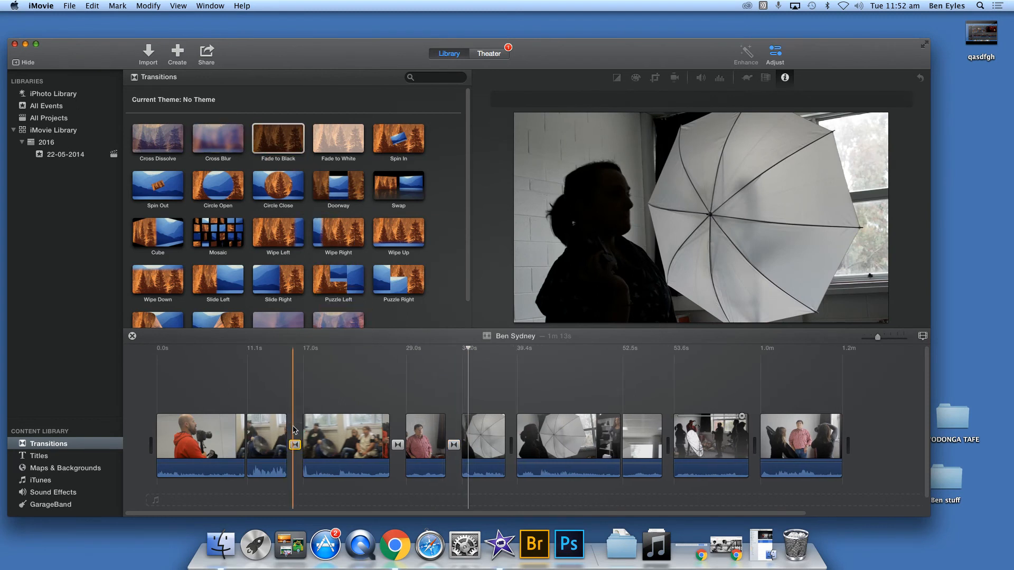
{"action": "key", "text": "space"}
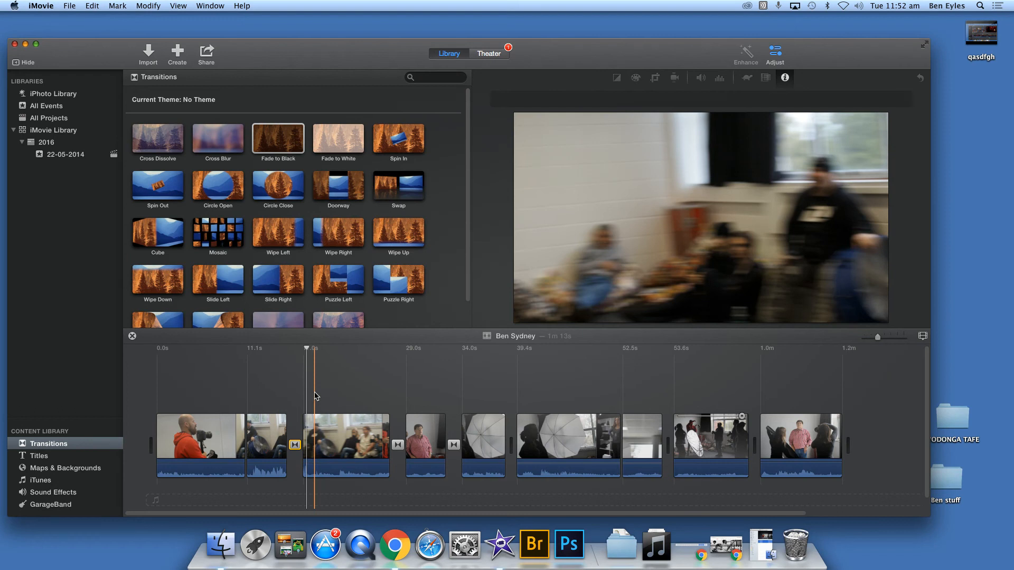
{"action": "left_click_drag", "start_coordinate": [336, 139], "coordinate": [295, 445]}
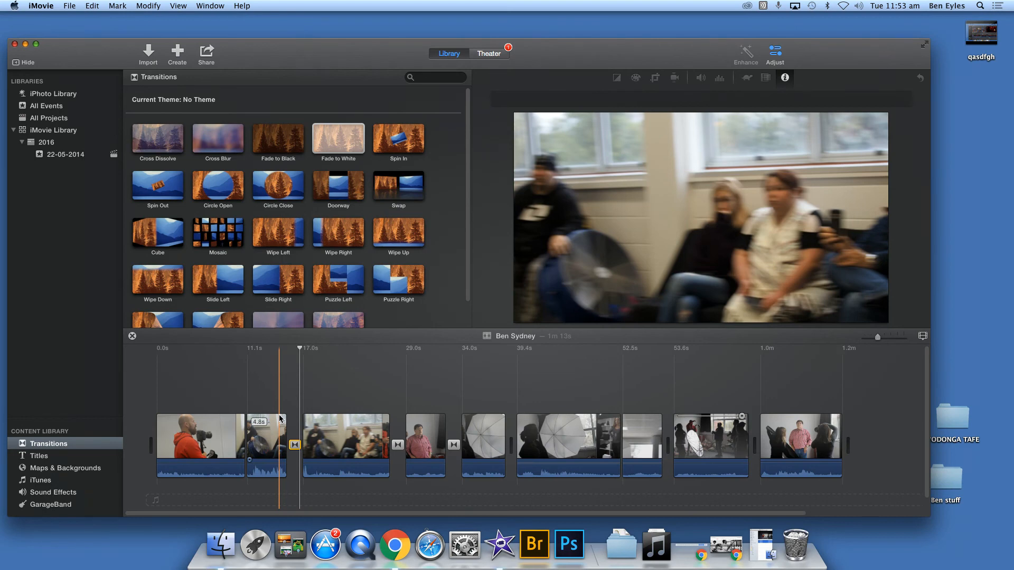
{"action": "key", "text": "space"}
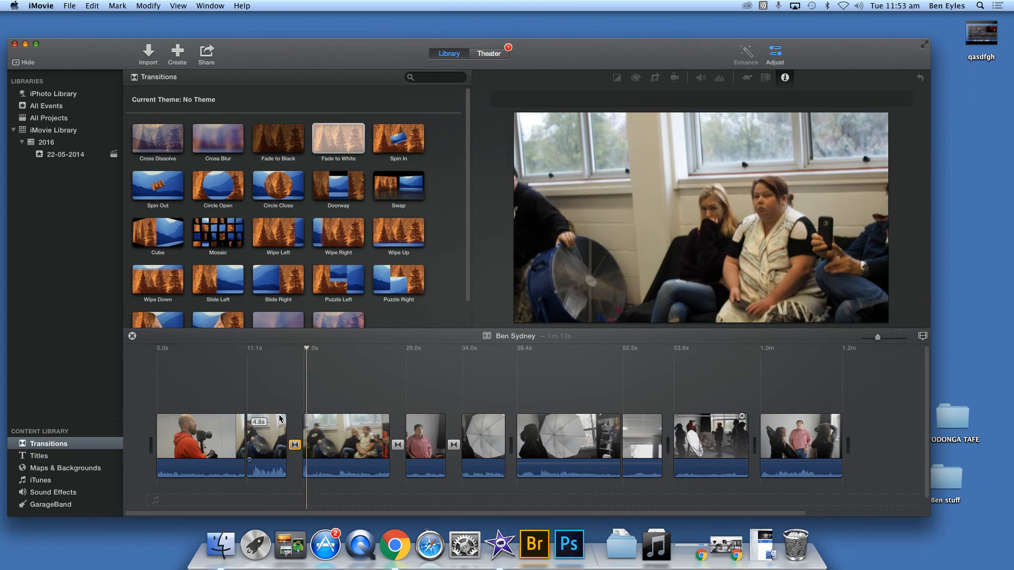
{"action": "left_click", "coordinate": [296, 448]}
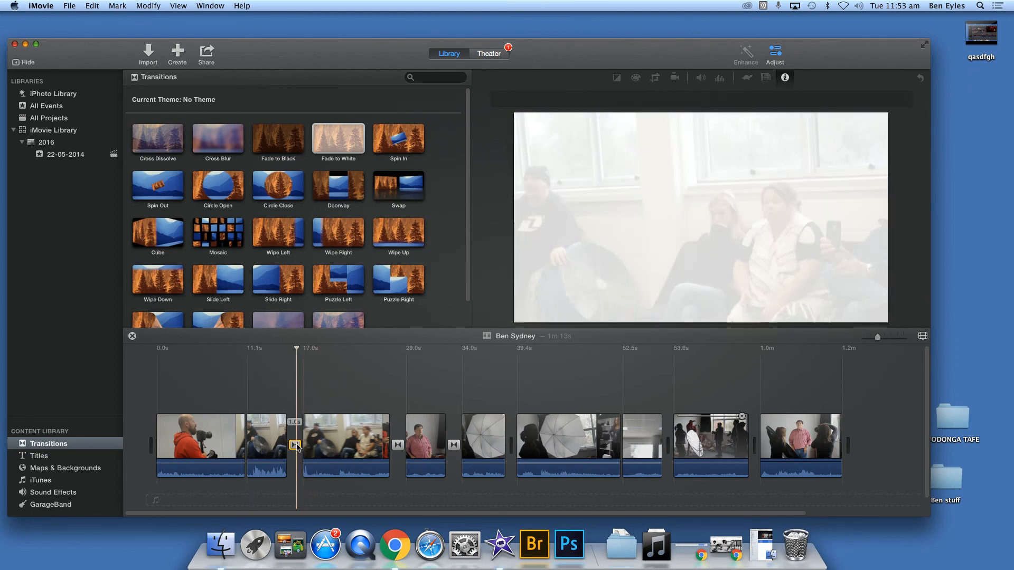
{"action": "key", "text": "Delete"}
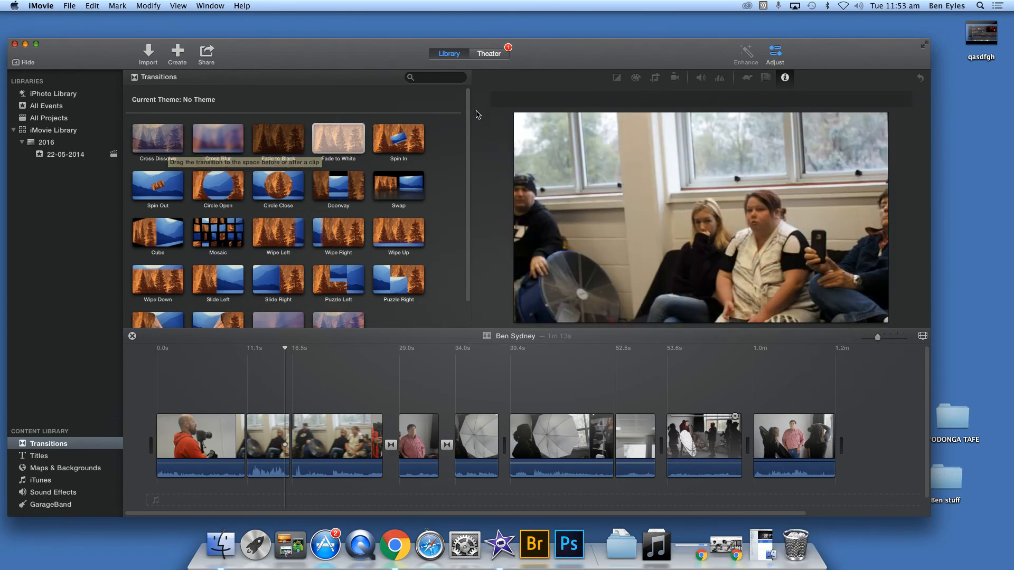
Preview Page Curl Right between the second and third clips, and replace it with a Puzzle Right transition.
{"action": "scroll", "coordinate": [470, 121], "scroll_direction": "down", "scroll_amount": 2}
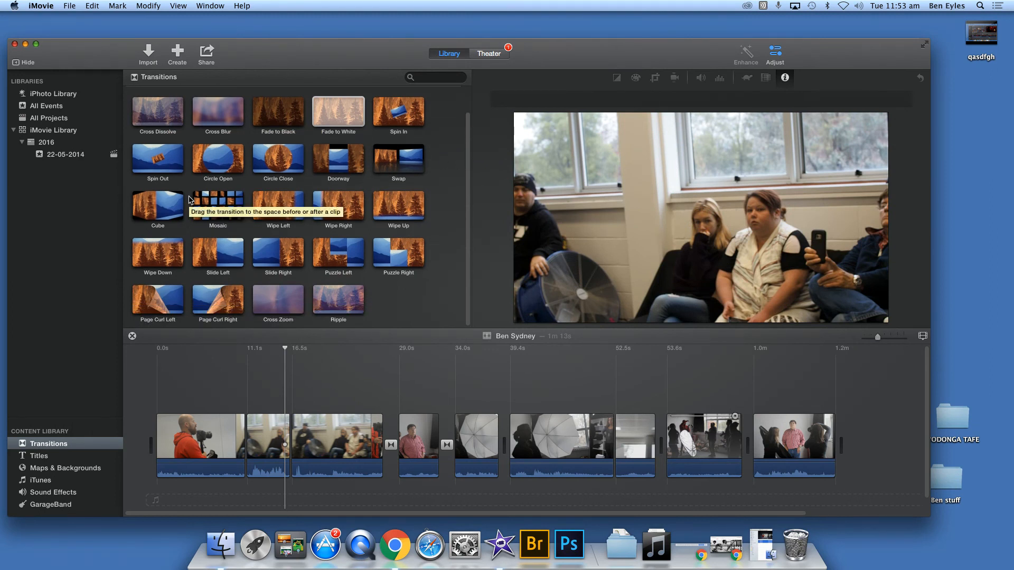
{"action": "mouse_move", "coordinate": [218, 301]}
{"action": "left_mouse_down"}
{"action": "mouse_move", "coordinate": [362, 401]}
{"action": "mouse_move", "coordinate": [274, 441]}
{"action": "left_mouse_up"}
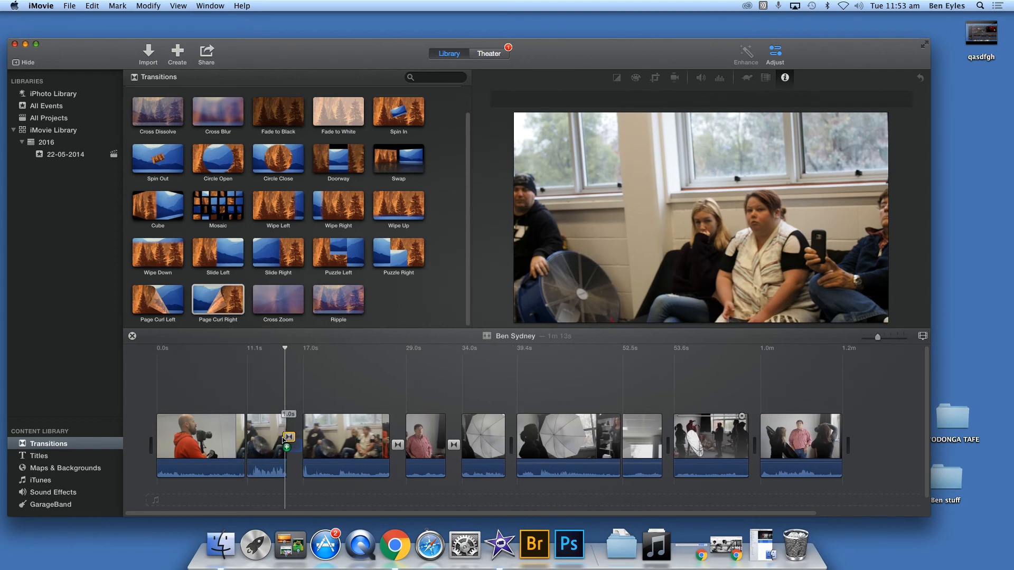
{"action": "key", "text": "space"}
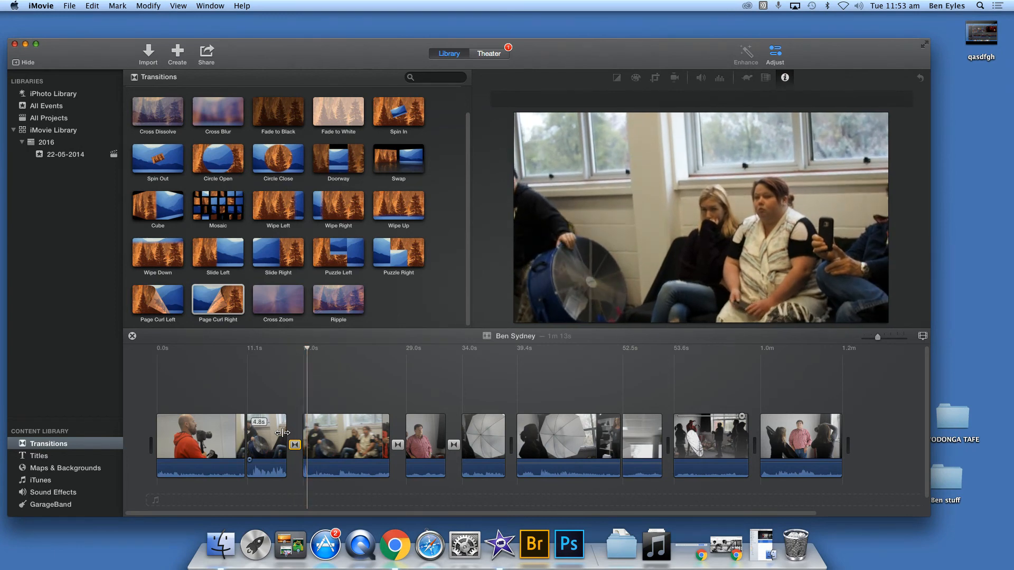
{"action": "left_click_drag", "start_coordinate": [405, 257], "coordinate": [295, 446]}
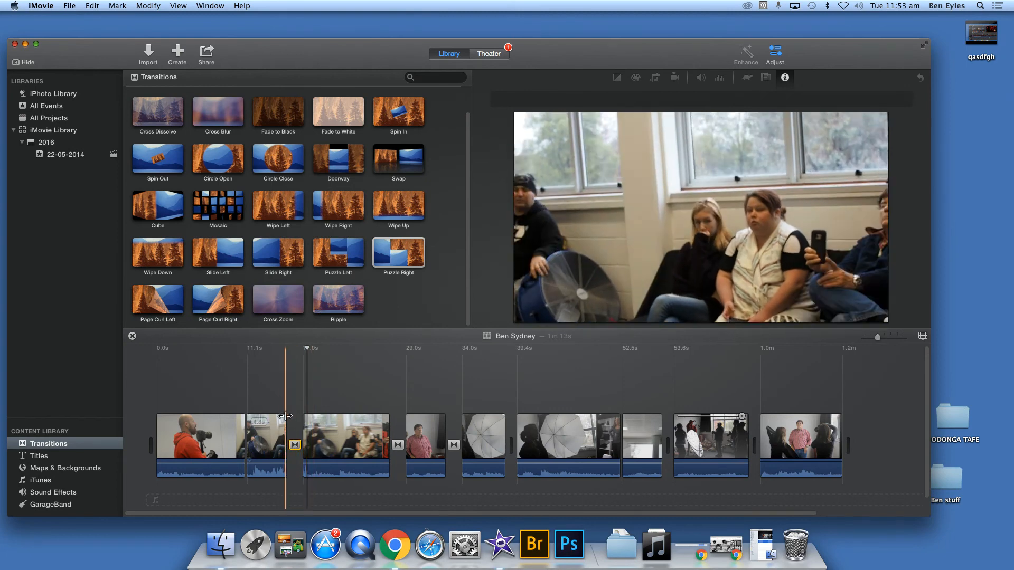
{"action": "key", "text": "space"}
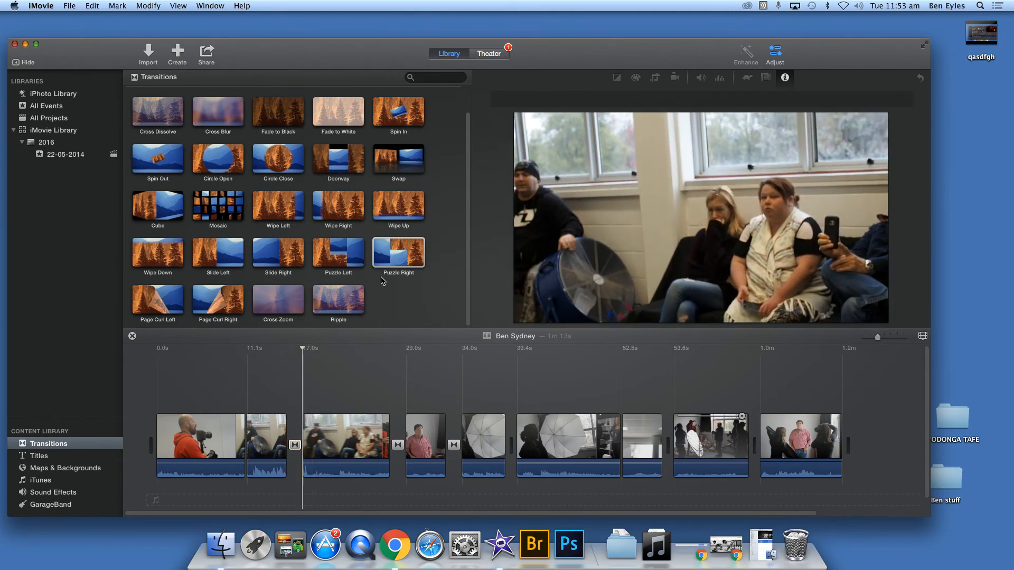
Try Puzzle Right between the third and fourth clips, and delete all transitions from the timeline.
{"action": "left_click_drag", "start_coordinate": [401, 256], "coordinate": [399, 448]}
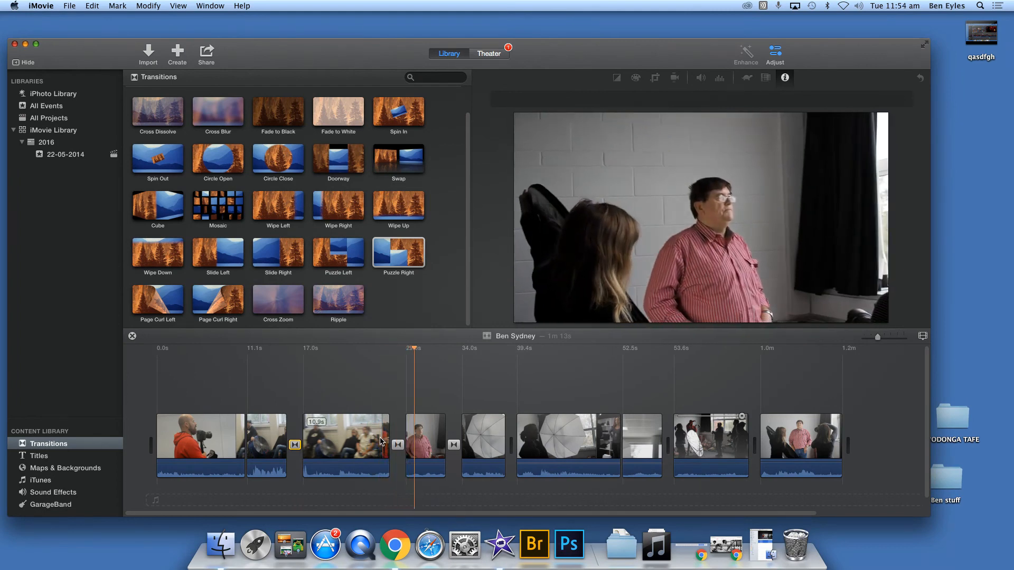
{"action": "left_click", "coordinate": [398, 445]}
{"action": "left_click", "coordinate": [399, 447]}
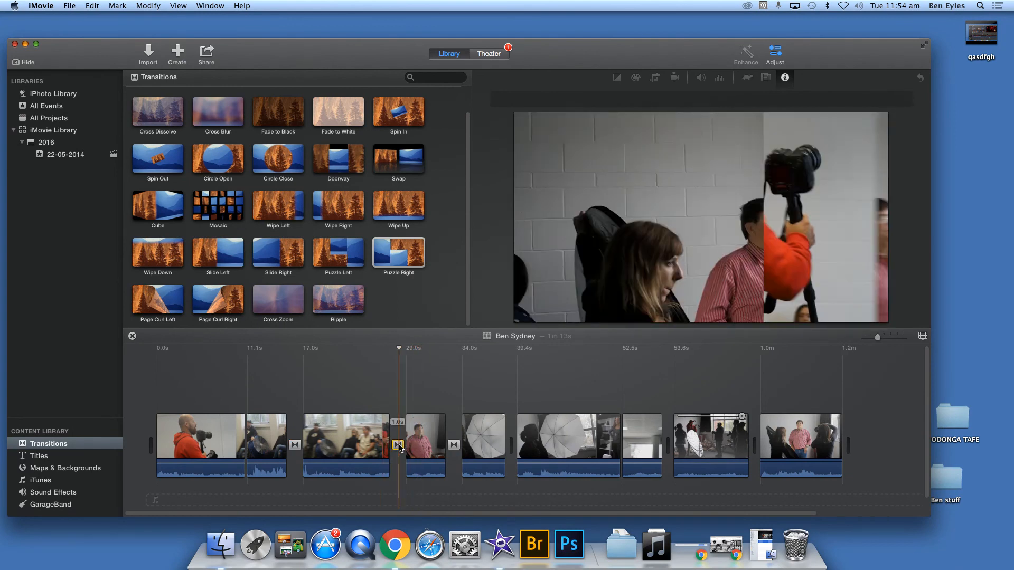
{"action": "key", "text": "Delete"}
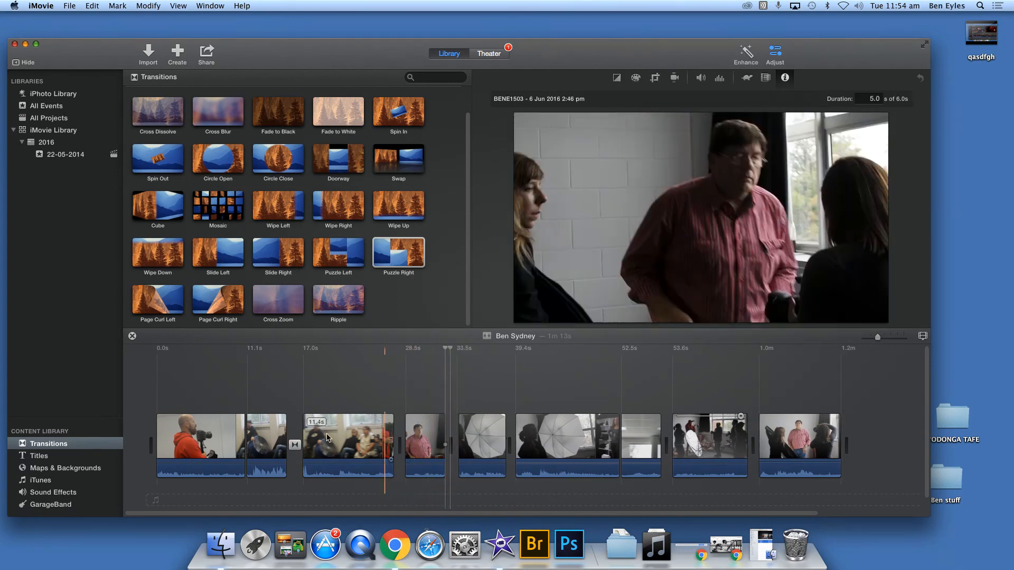
{"action": "left_click", "coordinate": [296, 445]}
{"action": "key", "text": "Delete"}
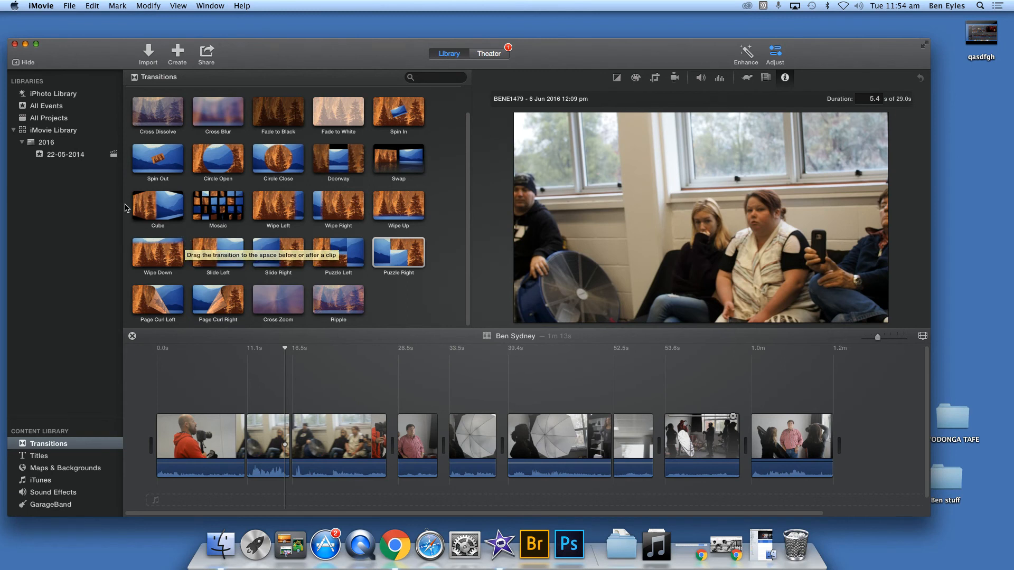
Add a Wipe Right transition between the third and fourth clips.
{"action": "left_click_drag", "start_coordinate": [337, 205], "coordinate": [391, 444]}
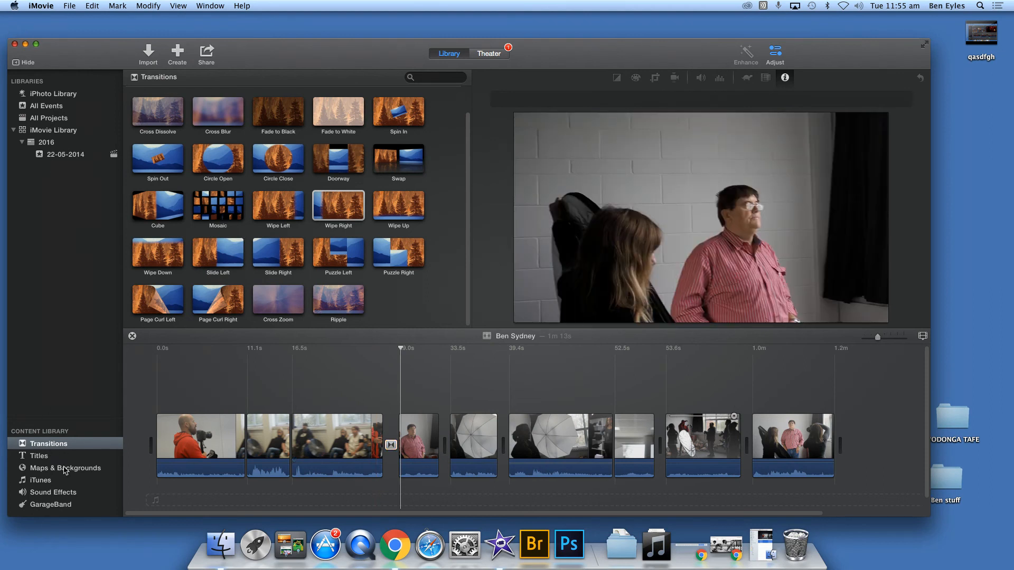
Browse the available title styles and preview Boogie Lights and Pixie Dust.
{"action": "left_click", "coordinate": [42, 457]}
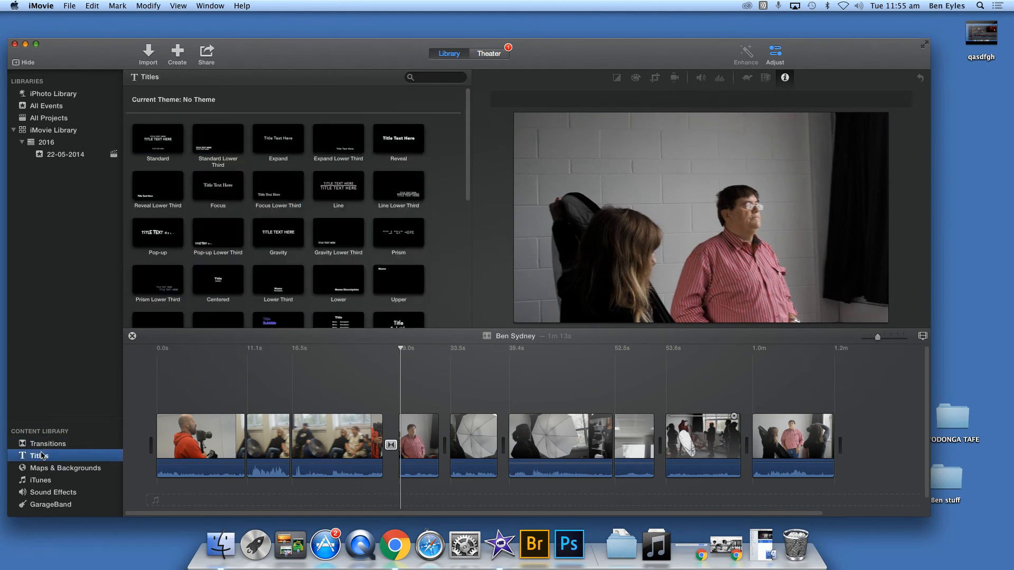
{"action": "scroll", "coordinate": [468, 141], "scroll_direction": "down", "scroll_amount": 2}
{"action": "scroll", "coordinate": [468, 141], "scroll_direction": "up", "scroll_amount": 2}
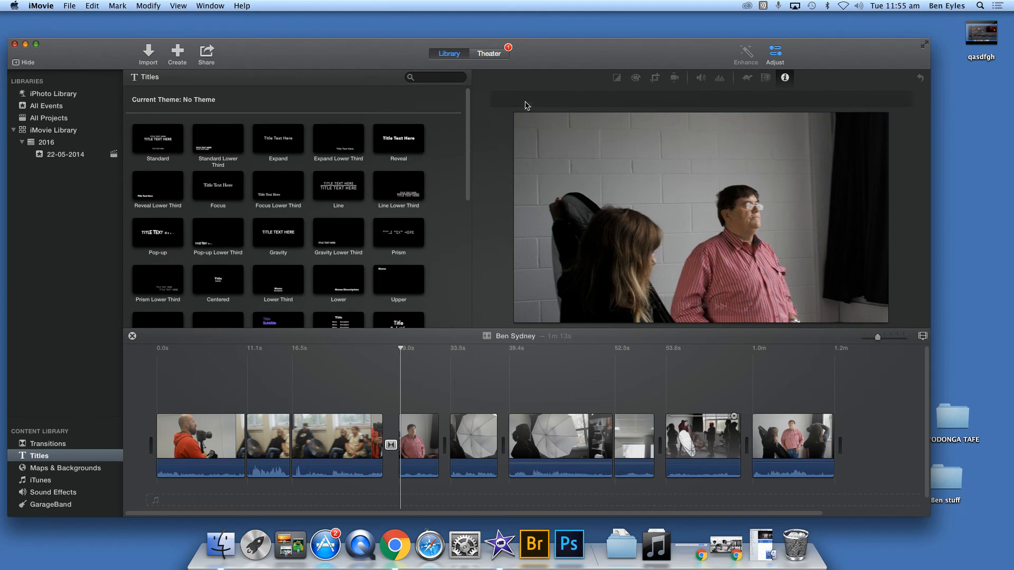
{"action": "scroll", "coordinate": [464, 131], "scroll_direction": "down", "scroll_amount": 10}
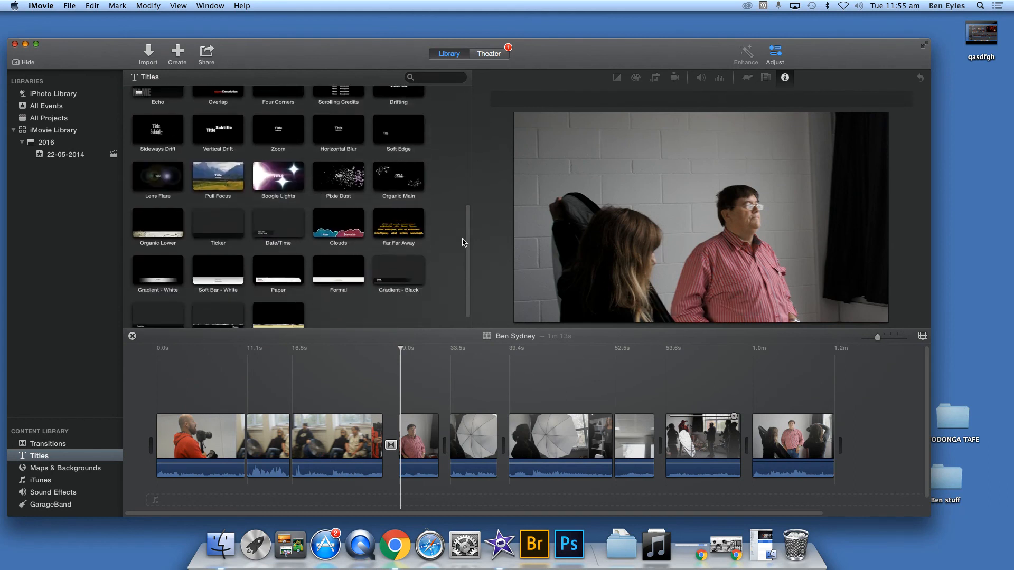
{"action": "left_click", "coordinate": [254, 178]}
{"action": "key", "text": "space"}
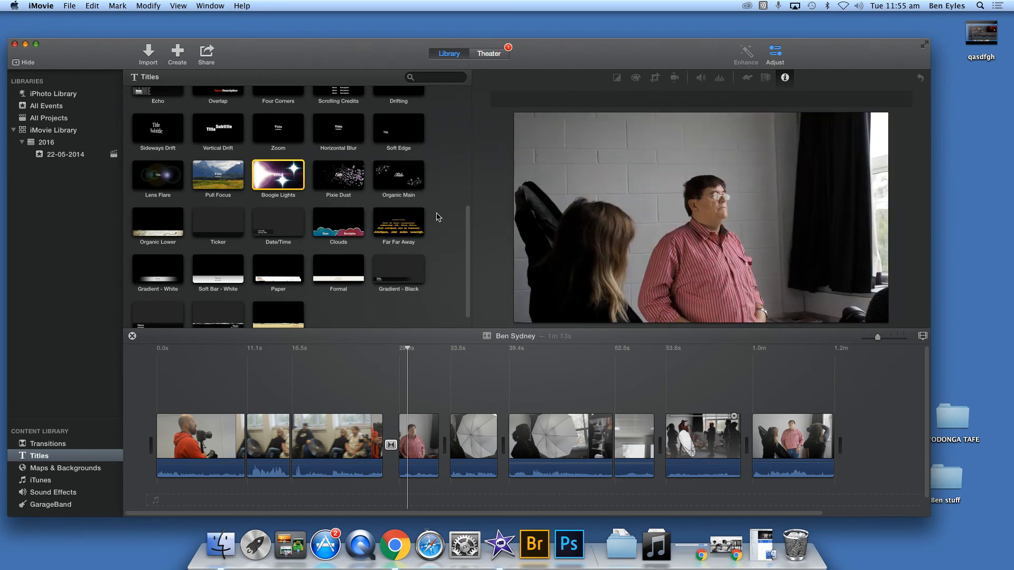
{"action": "scroll", "coordinate": [466, 217], "scroll_direction": "up", "scroll_amount": 3}
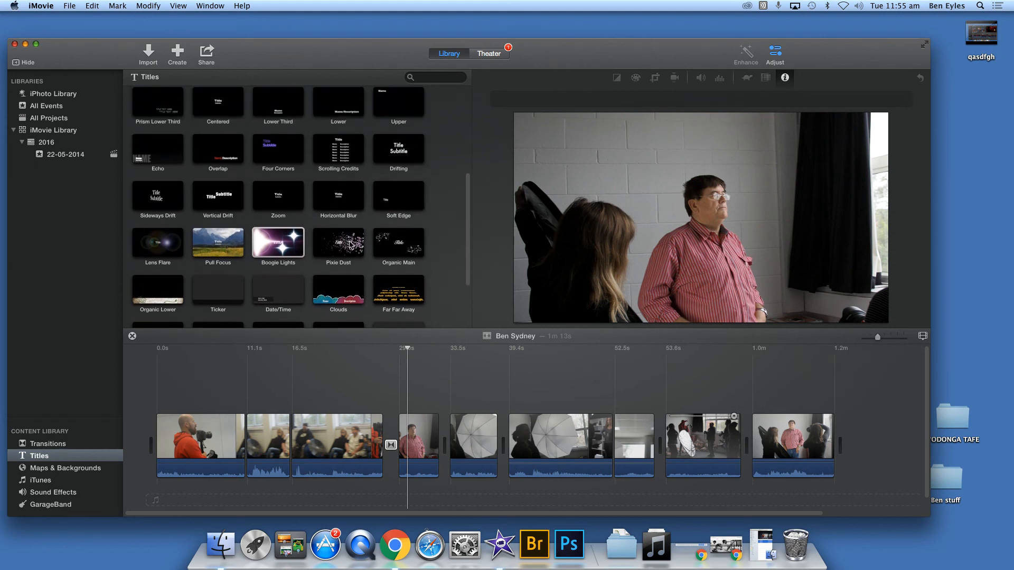
{"action": "left_click", "coordinate": [341, 242]}
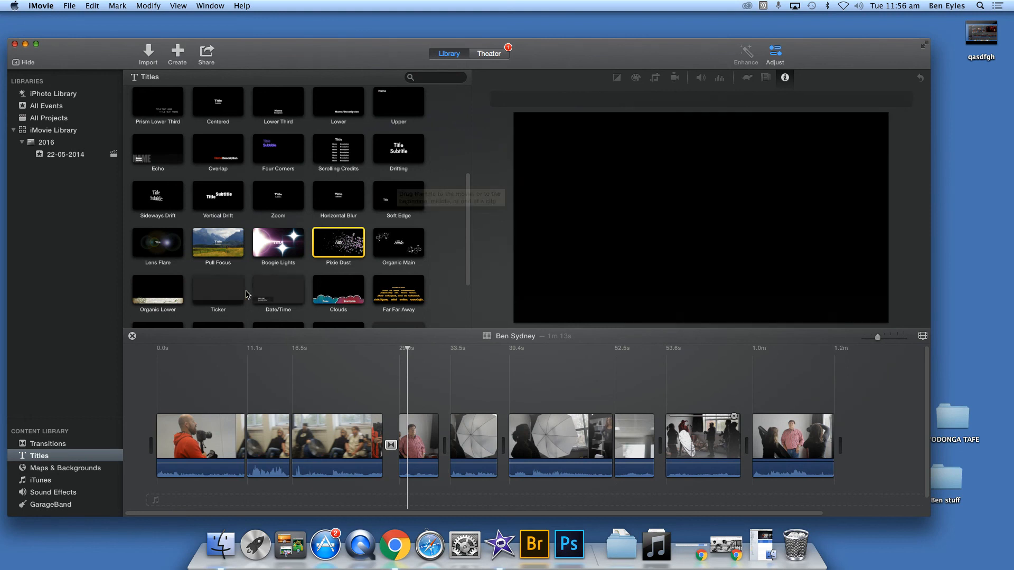
Insert a Centered title between the first and second clips, reading the presenter's first name followed by "talks iMovie".
{"action": "left_click", "coordinate": [219, 110]}
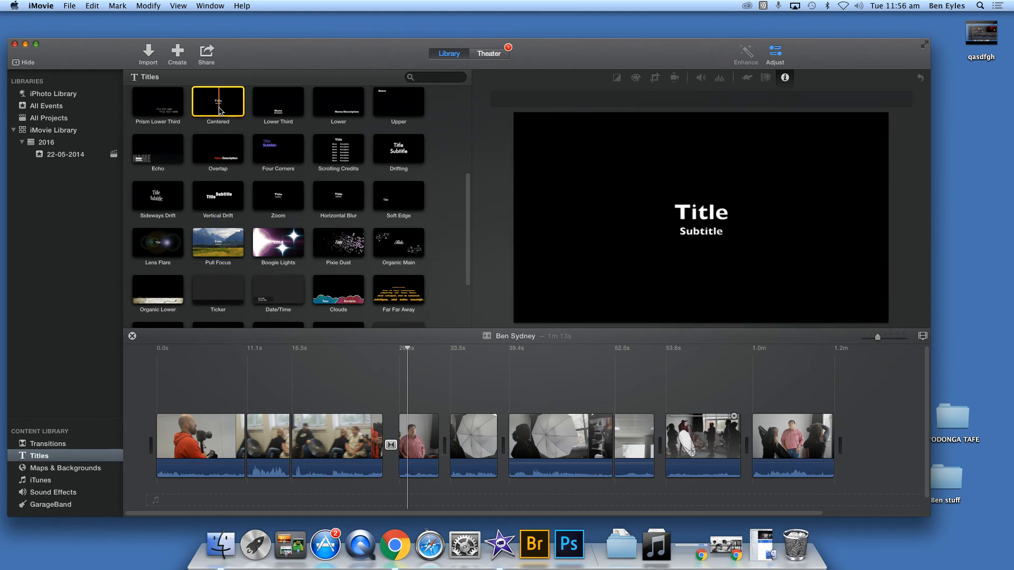
{"action": "left_click_drag", "start_coordinate": [216, 107], "coordinate": [252, 432]}
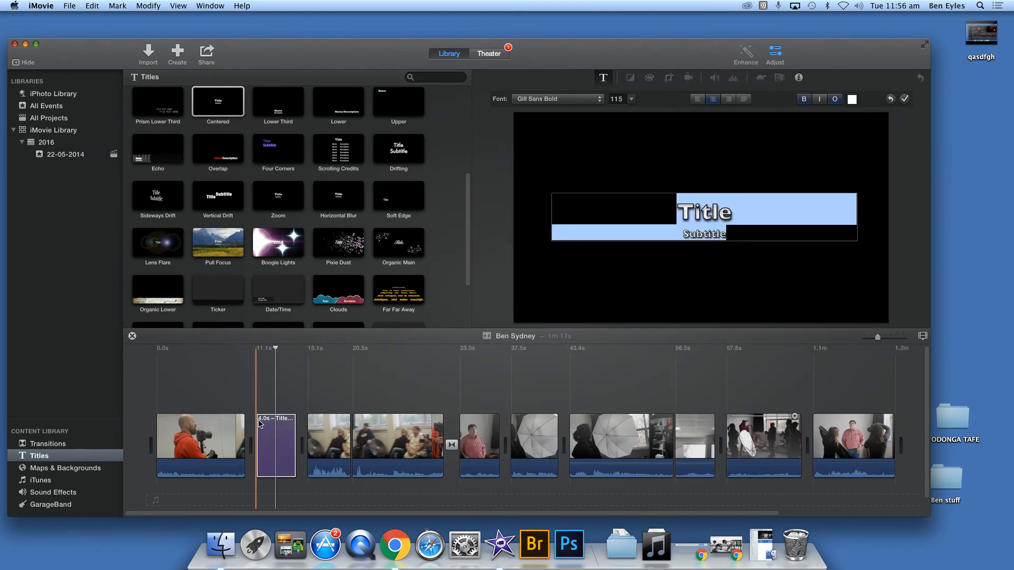
{"action": "type", "text": "Be"}
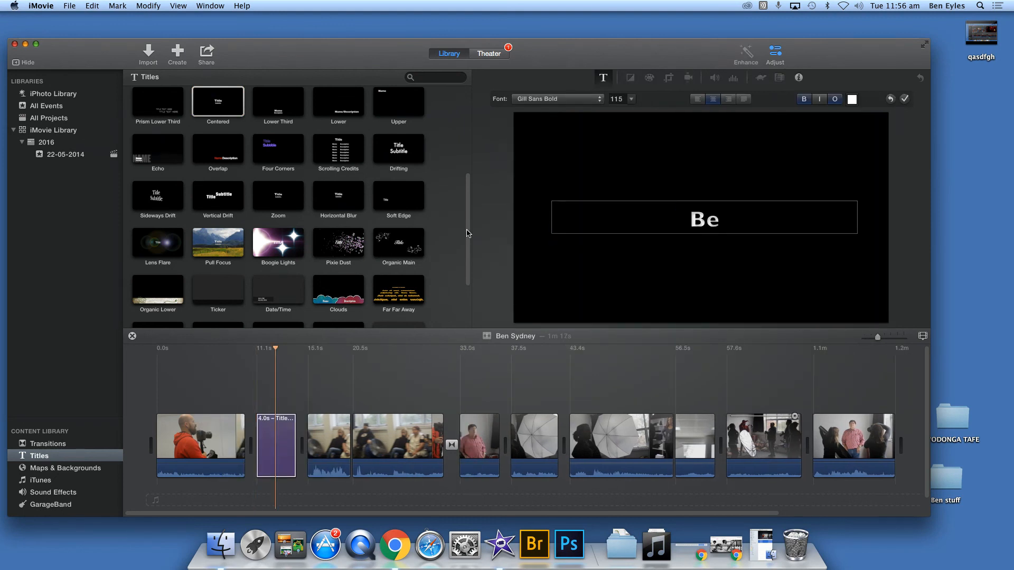
{"action": "type", "text": "n talks Im"}
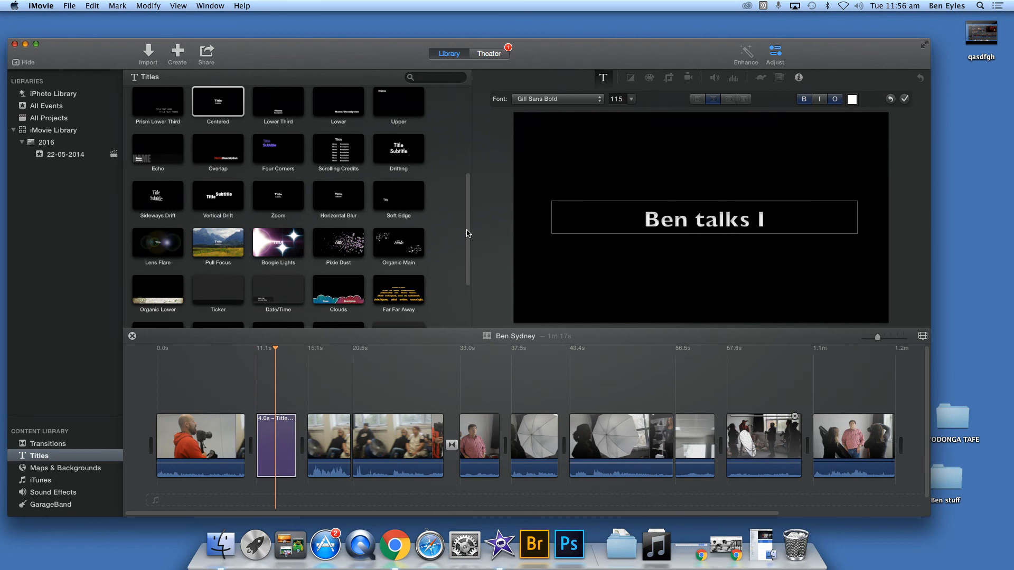
{"action": "key", "text": "BackSpace"}
{"action": "key", "text": "BackSpace"}
{"action": "type", "text": "iMovie"}
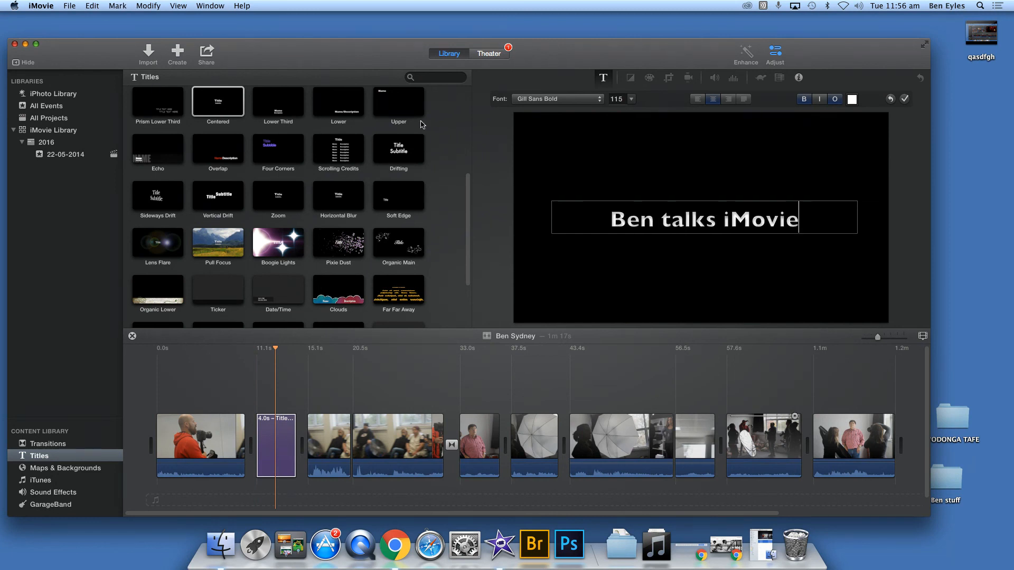
Set the title's font to Avenir Next Heavy, apply it, and play back the title.
{"action": "left_click", "coordinate": [581, 100]}
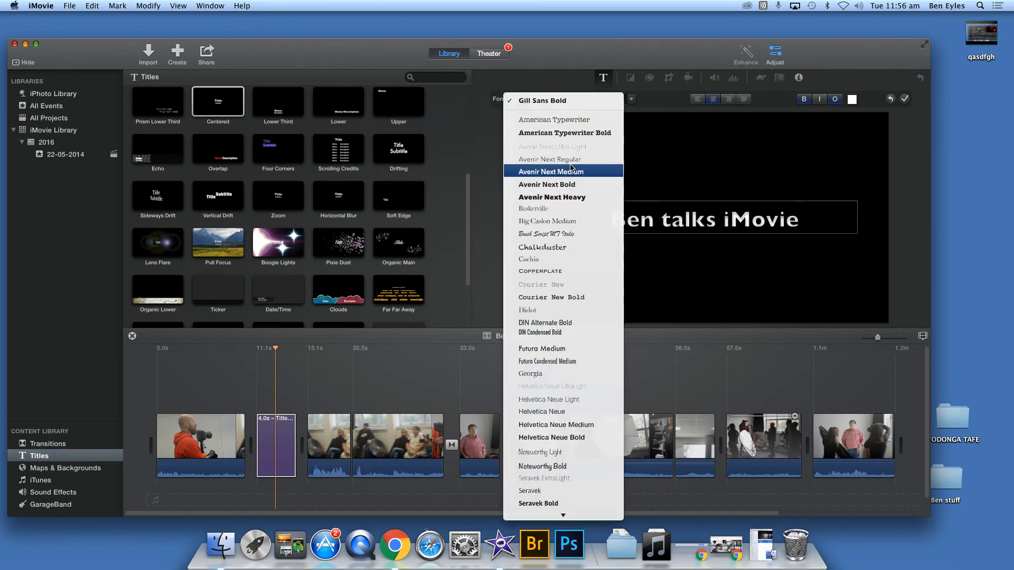
{"action": "left_click", "coordinate": [552, 197]}
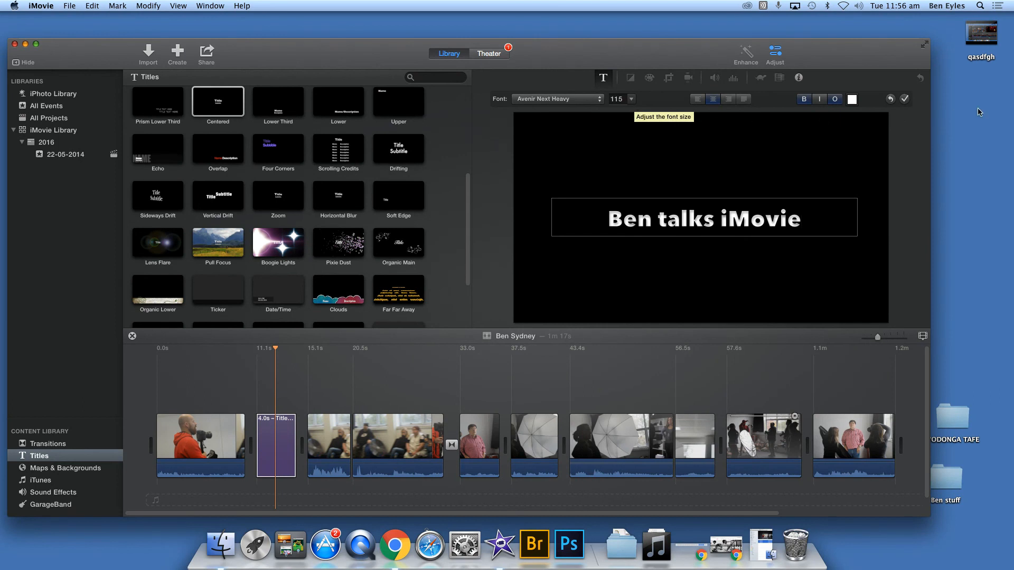
{"action": "left_click", "coordinate": [905, 98]}
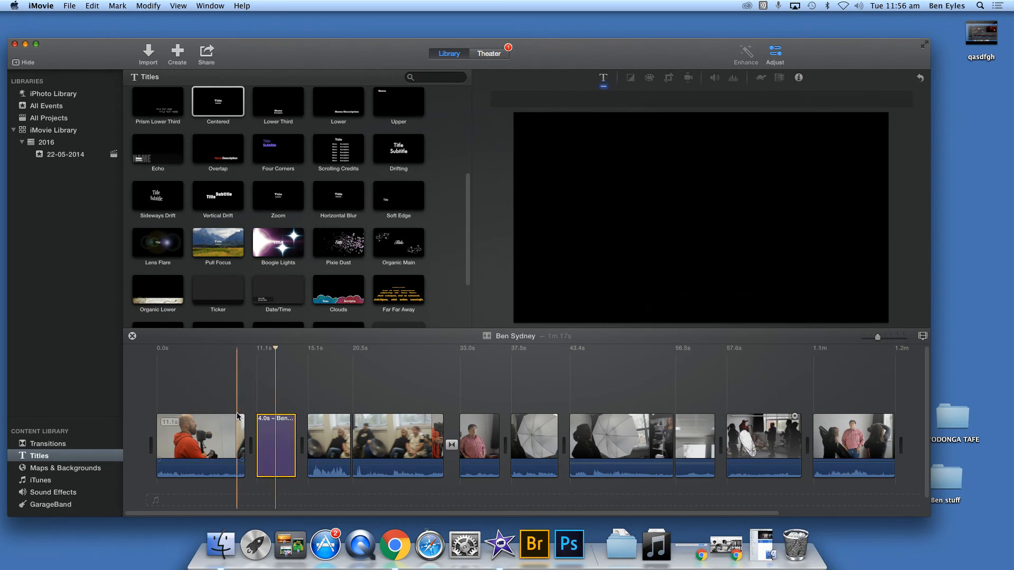
{"action": "key", "text": "space"}
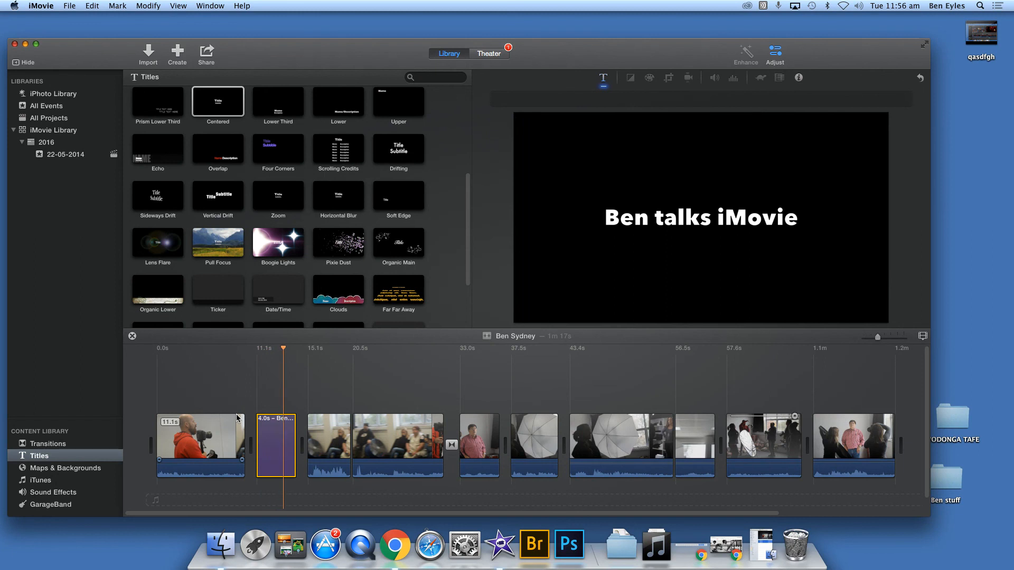
{"action": "key", "text": "space"}
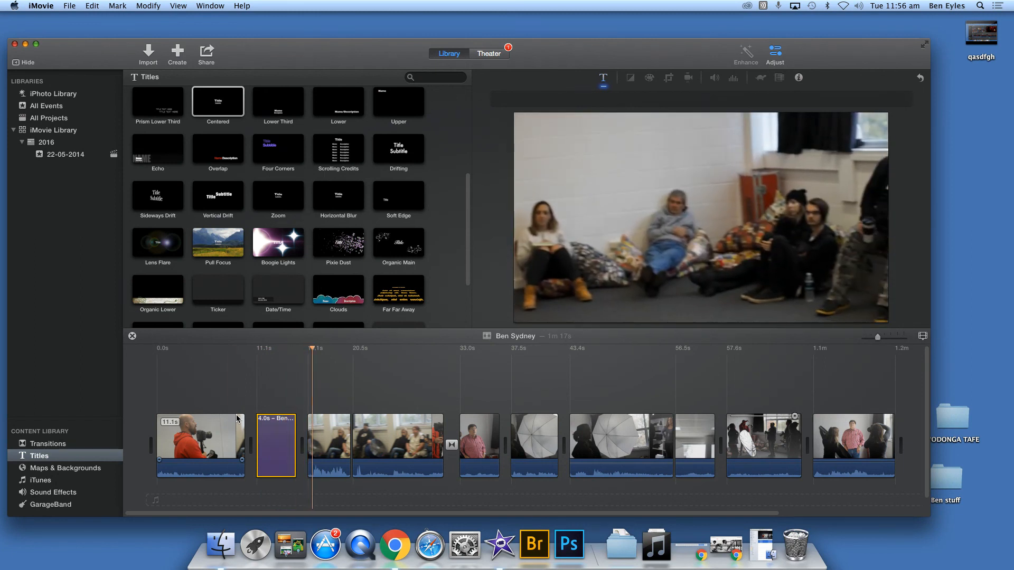
Move the title onto the start of the first clip as an overlay and play it back.
{"action": "left_click_drag", "start_coordinate": [281, 432], "coordinate": [179, 407]}
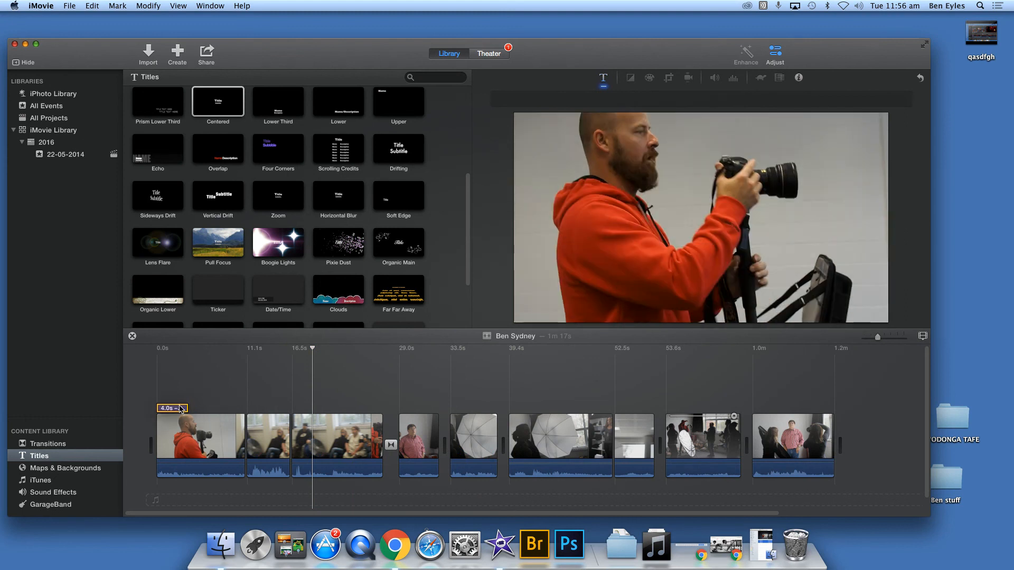
{"action": "key", "text": "space"}
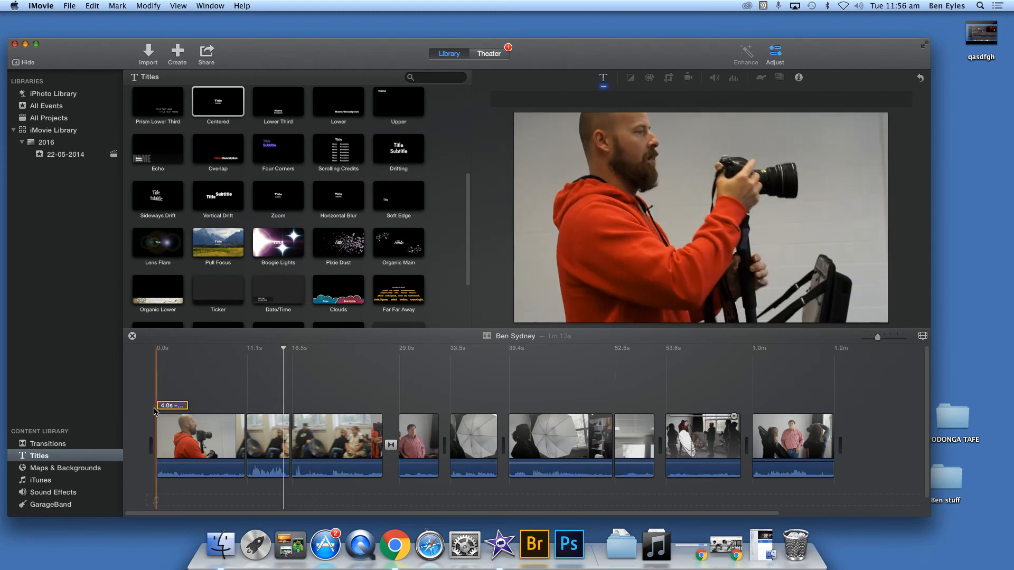
{"action": "key", "text": "space"}
Replace the first name in the overlaid title with another person's first name.
{"action": "left_click", "coordinate": [164, 407]}
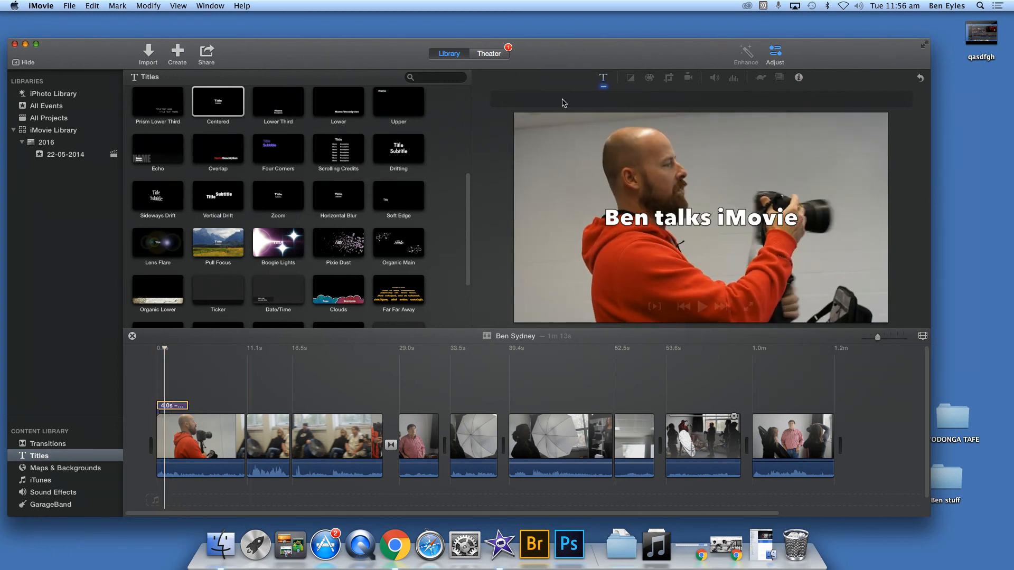
{"action": "left_click", "coordinate": [663, 221]}
{"action": "double_click", "coordinate": [640, 222]}
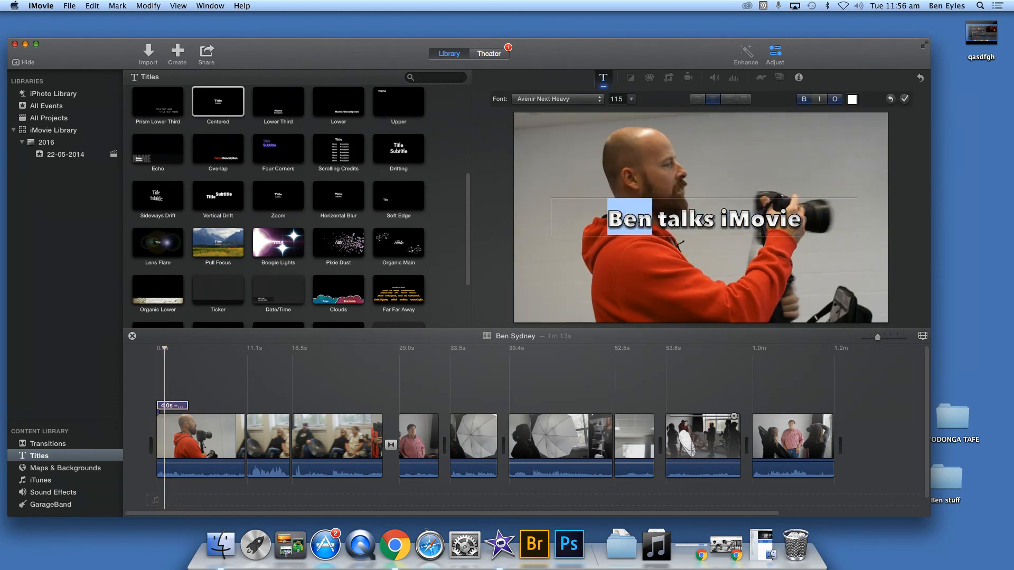
{"action": "type", "text": "Pete"}
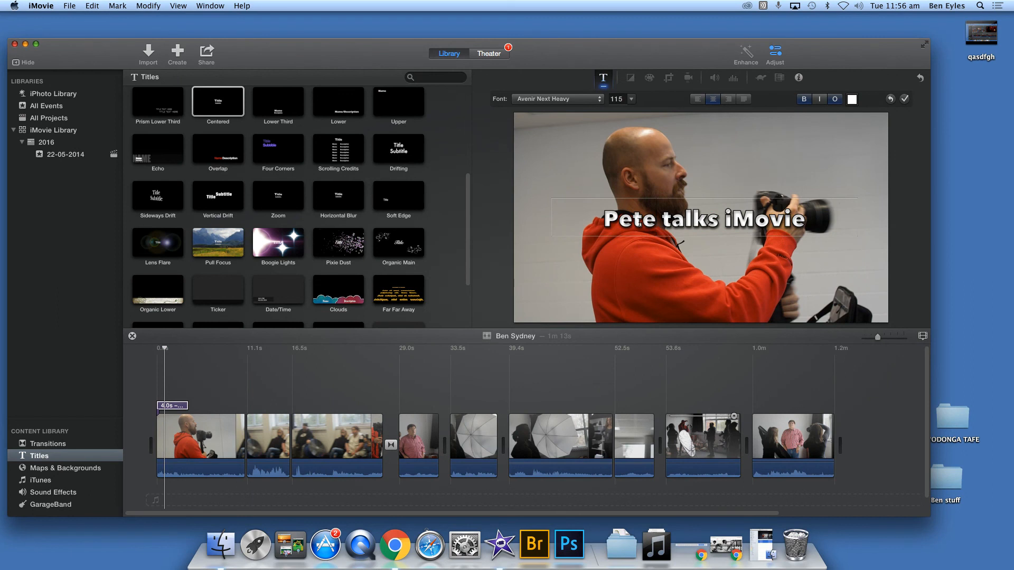
Replace "iMovie" with "camera gear" in the overlaid title, apply the text, and play it back.
{"action": "key", "text": "alt+Right"}
{"action": "key", "text": "Right"}
{"action": "key", "text": "shift+Right"}
{"action": "key", "text": "shift+Right"}
{"action": "key", "text": "shift+Right"}
{"action": "key", "text": "shift+Right"}
{"action": "key", "text": "shift+Right"}
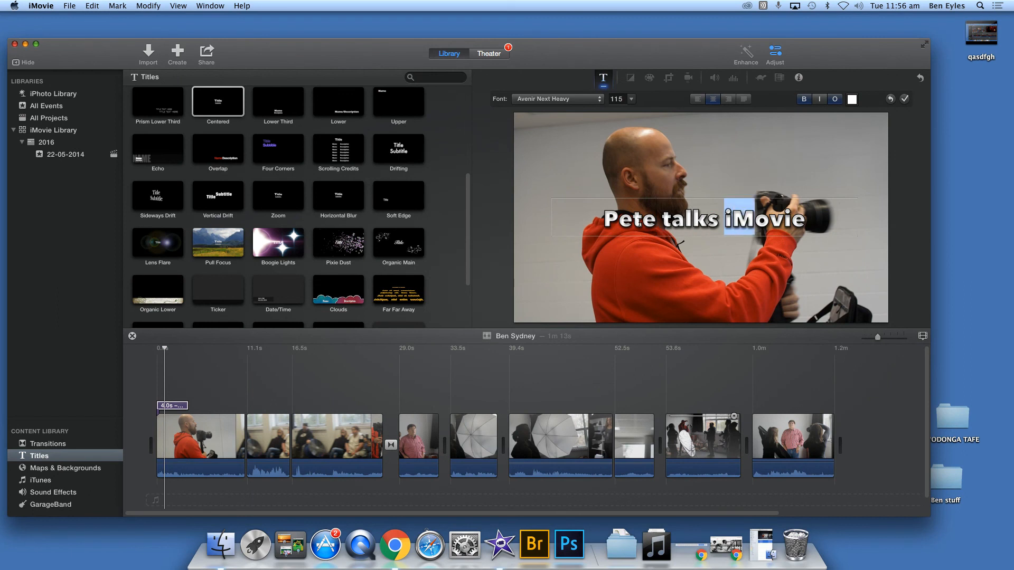
{"action": "key", "text": "shift+Right"}
{"action": "type", "text": "cam"}
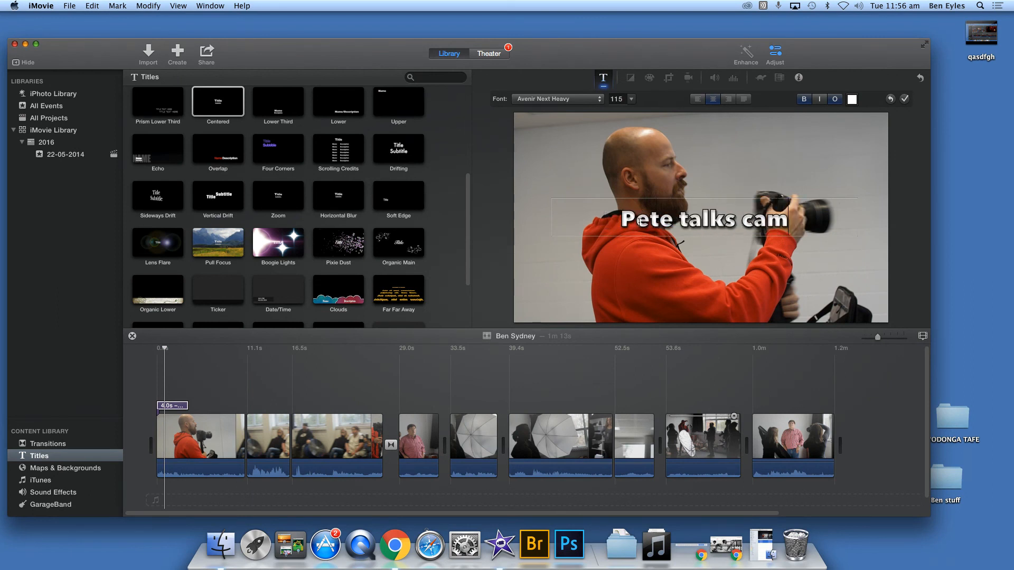
{"action": "type", "text": "era gear"}
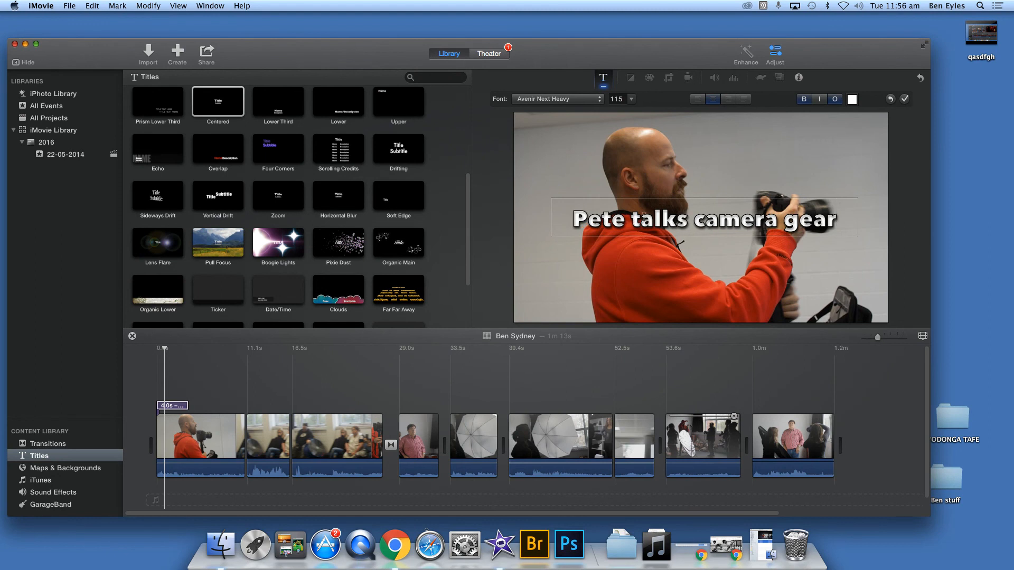
{"action": "left_click", "coordinate": [905, 99]}
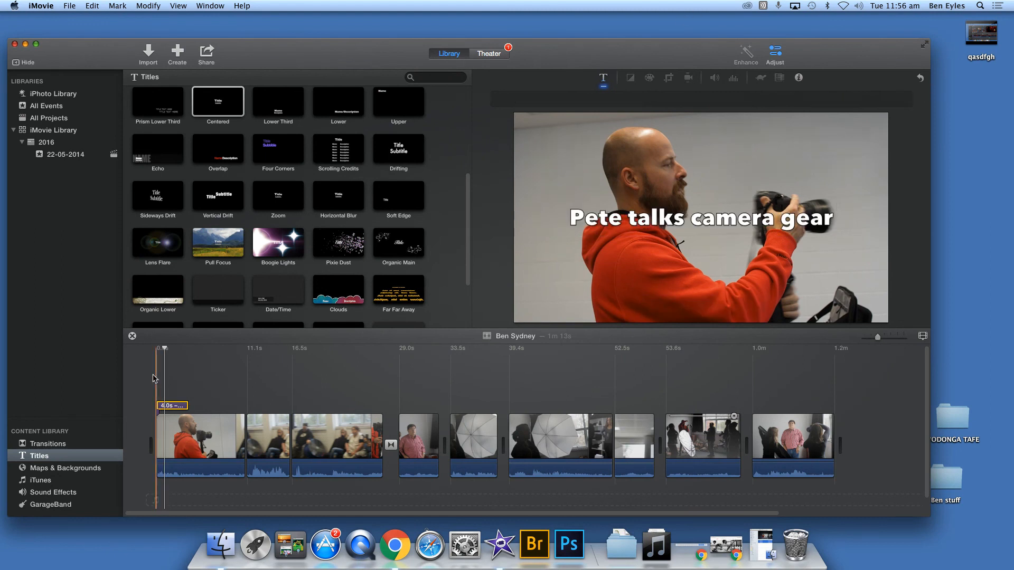
{"action": "key", "text": "space"}
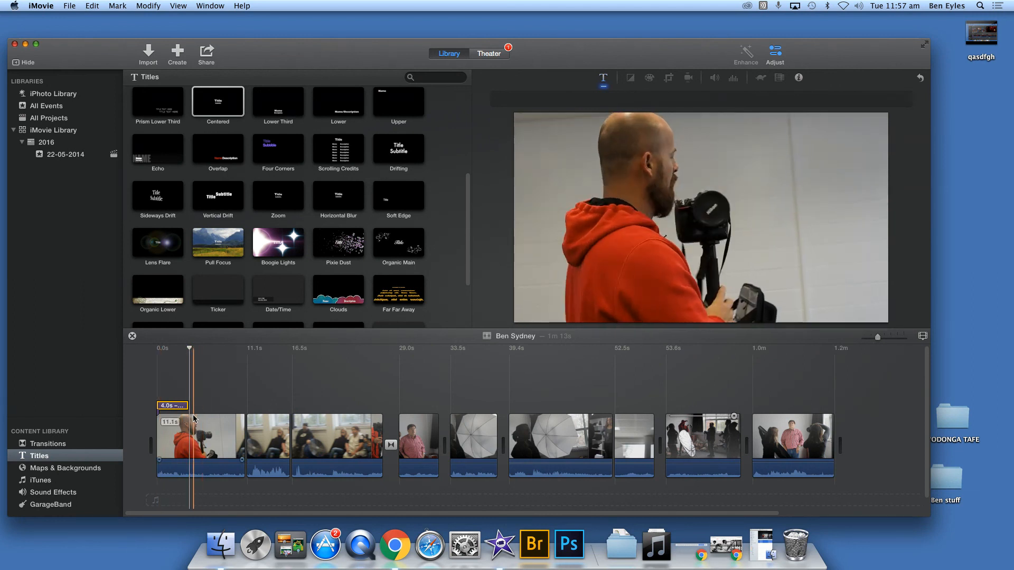
Extend the overlaid title to 24.6 s across the first three clips, and shorten it to 10.2 s over the first clip.
{"action": "left_click_drag", "start_coordinate": [188, 407], "coordinate": [356, 407]}
{"action": "key", "text": "space"}
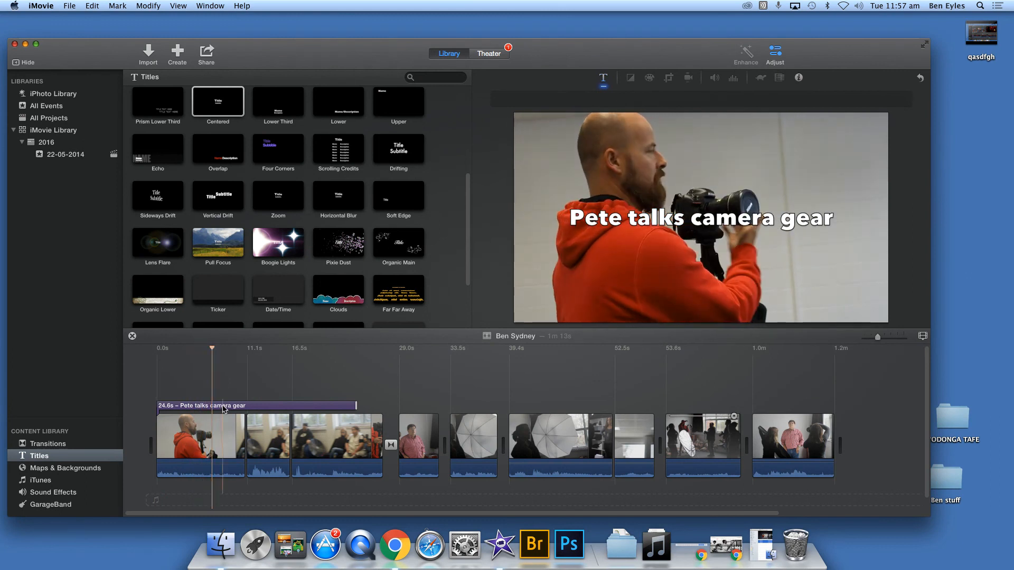
{"action": "left_click", "coordinate": [329, 406]}
{"action": "left_click_drag", "start_coordinate": [356, 408], "coordinate": [237, 407]}
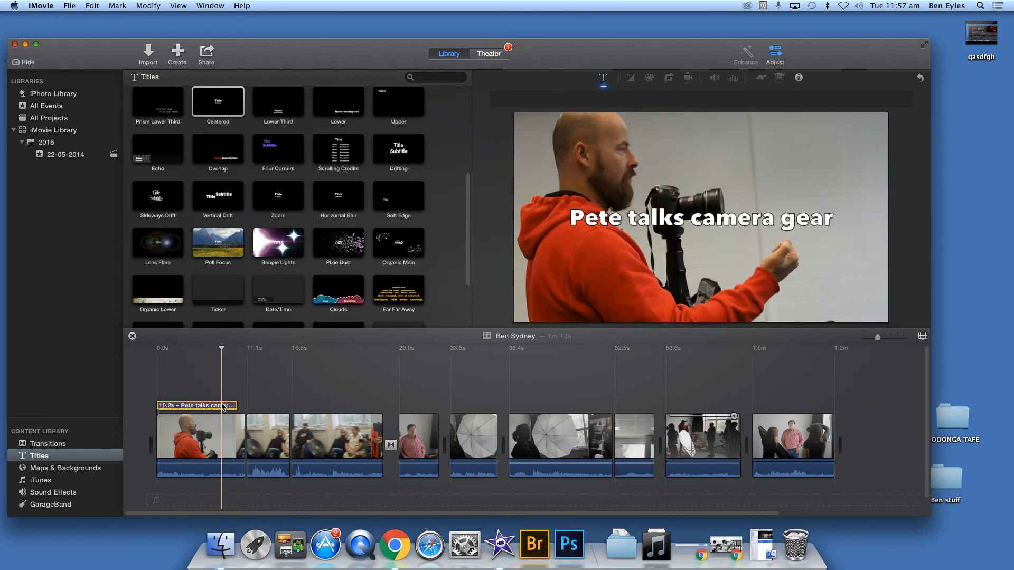
Delete the overlaid title from above the first clip.
{"action": "right_click", "coordinate": [224, 406]}
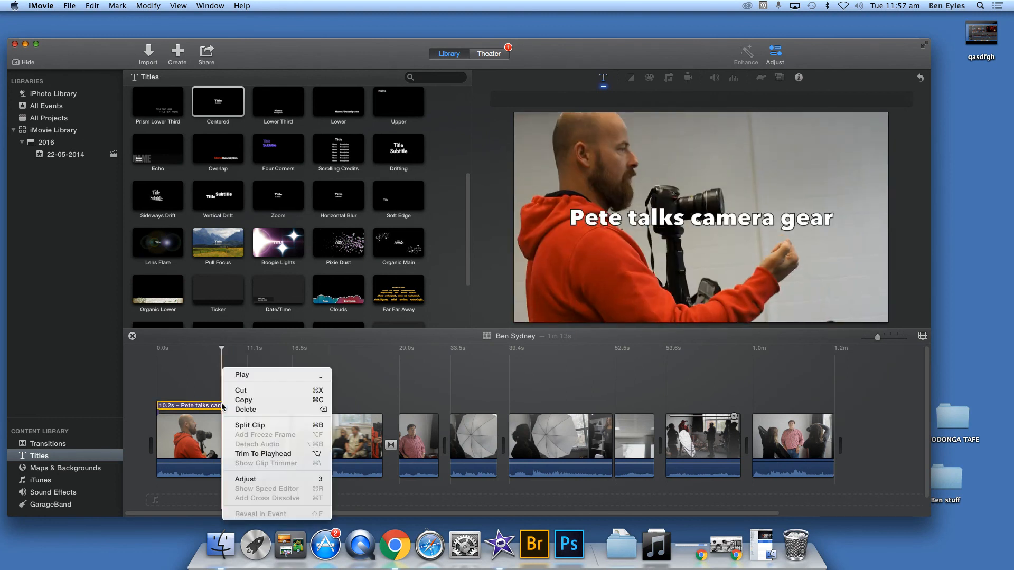
{"action": "left_click", "coordinate": [197, 390]}
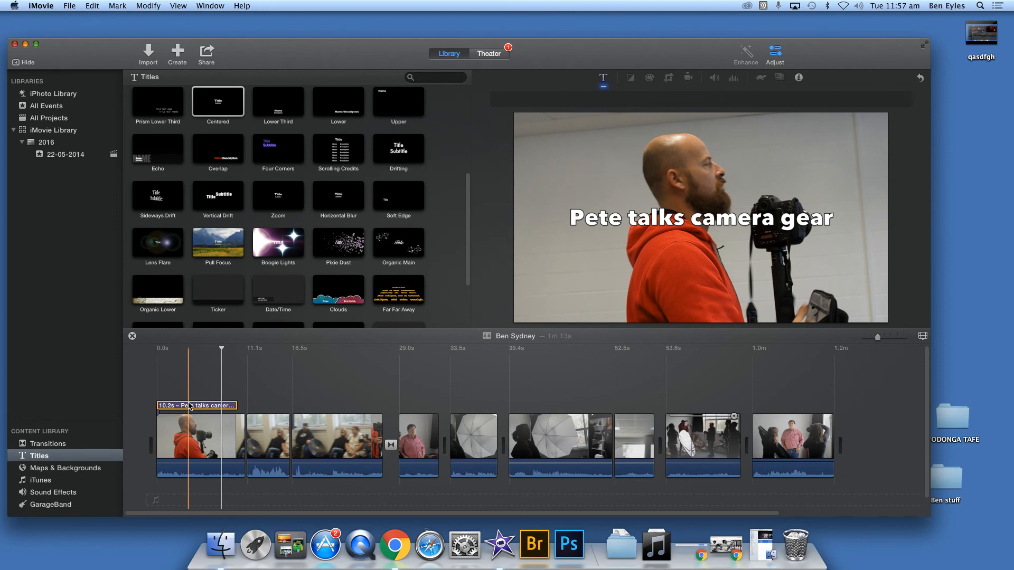
{"action": "key", "text": "Delete"}
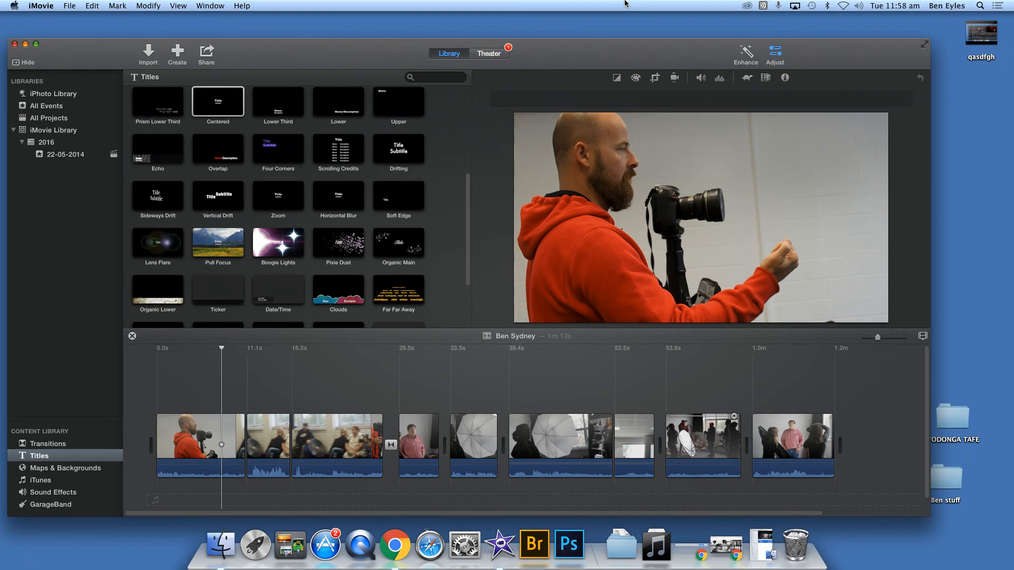
Switch to Google Chrome.
{"action": "left_click", "coordinate": [402, 553]}
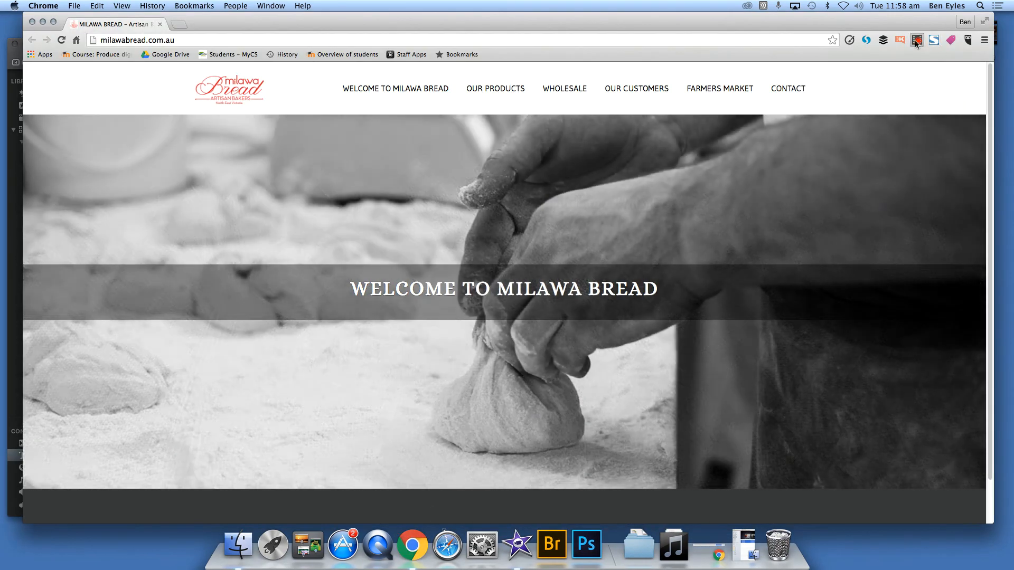